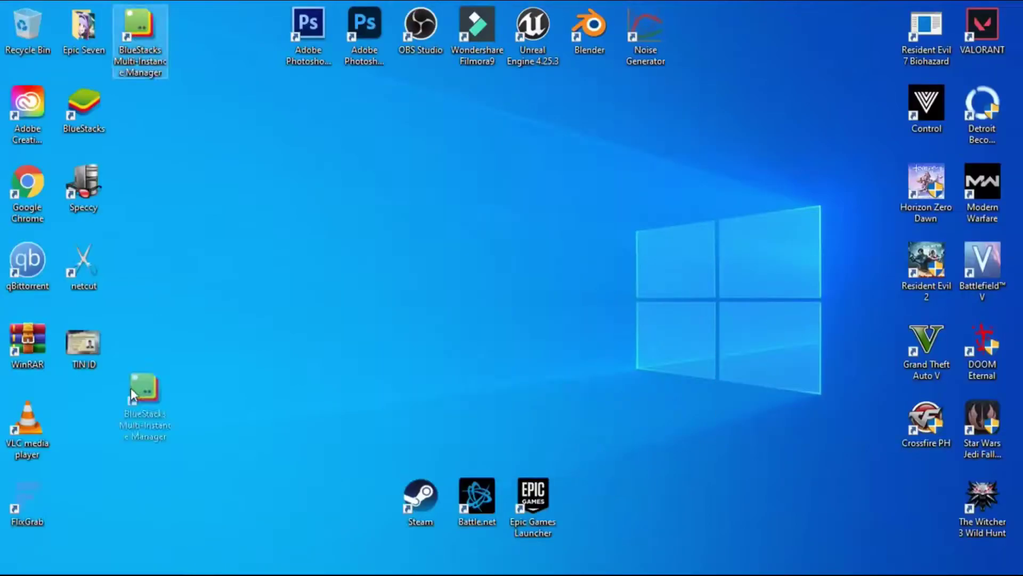
Launch Unreal Engine 4.25.3 from its desktop shortcut so the editor loads VFX_Project
double_click(533, 27)
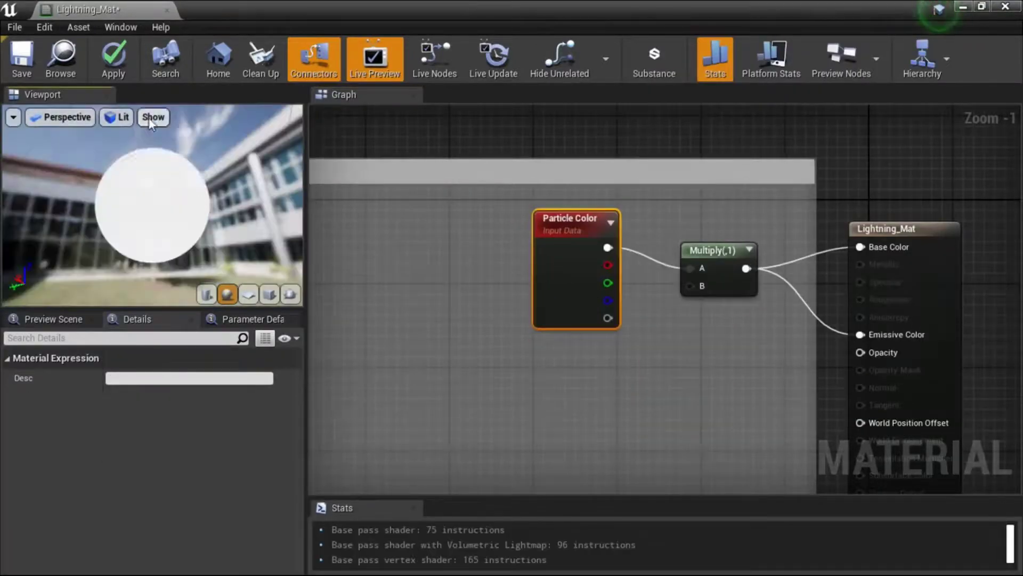
Add Particle Color and Multiply nodes in Lightning_Mat, feeding Base Color and Emissive Color
right_click(654, 391)
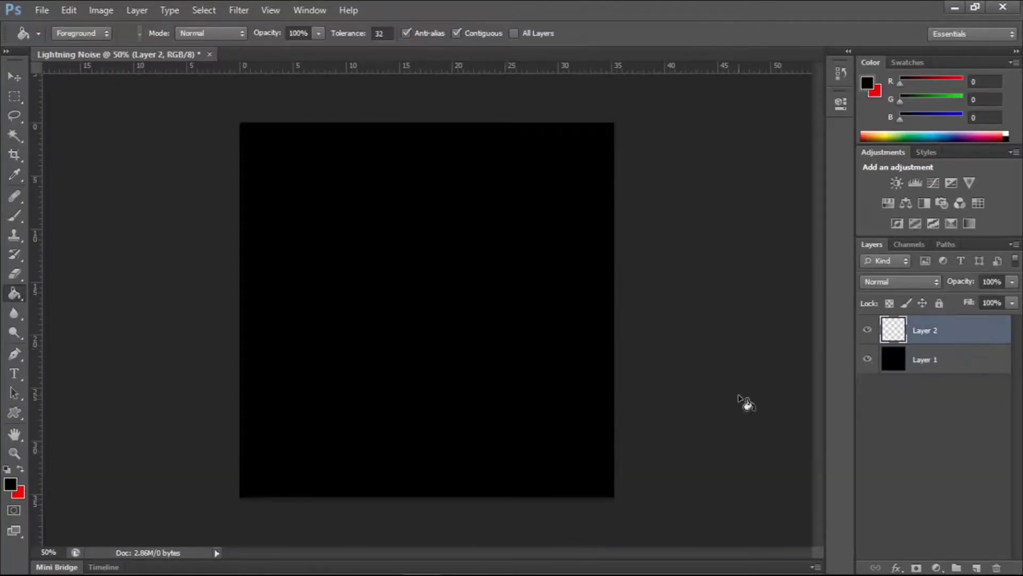
Select the black background layer, pick the Brush and zoom the canvas to about 56%
left_click(567, 354, "alt")
key("b")
key("alt+bracketleft")
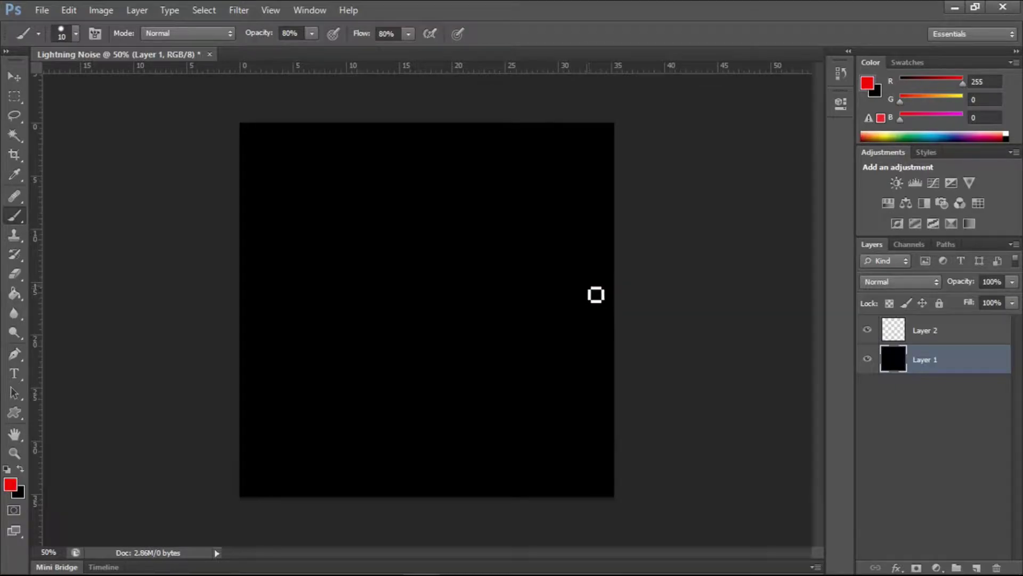
key("z")
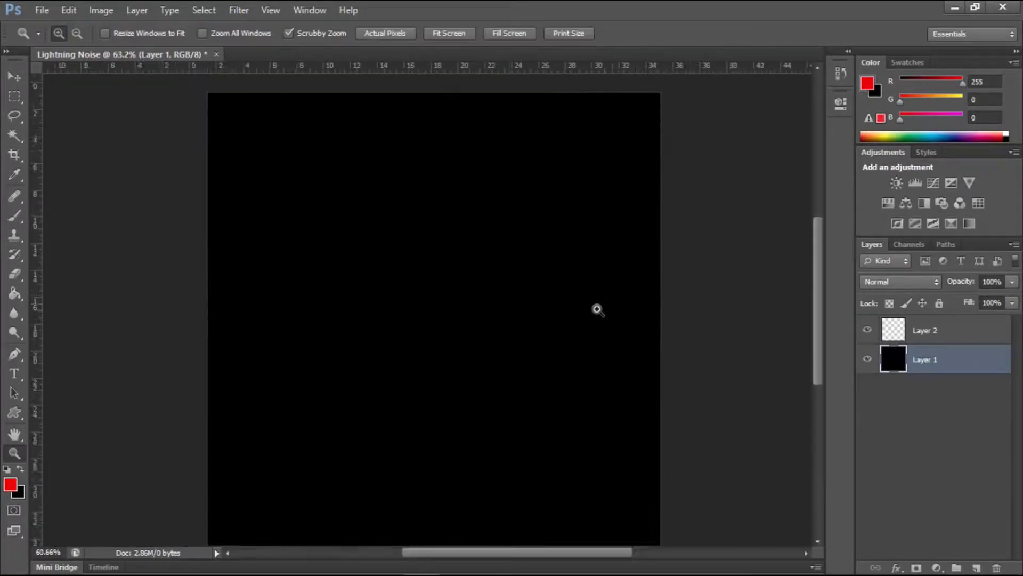
left_click_drag(596, 306, 556, 286)
key("b")
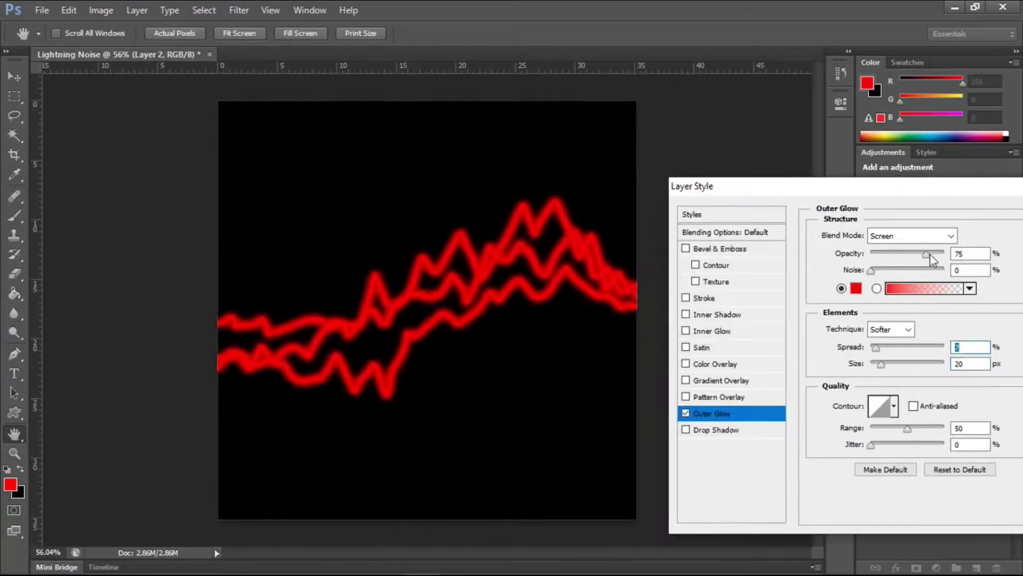
Finish the red outer glow at 85 and paint a green zigzag line across the peaks
type("85")
left_click_drag(881, 363, 886, 371)
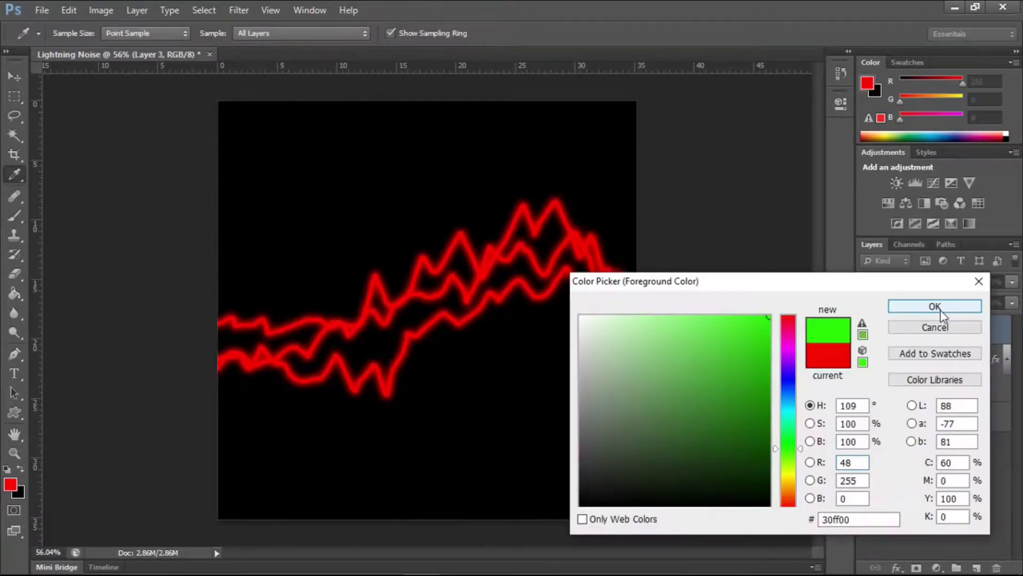
left_click(941, 310)
key("b")
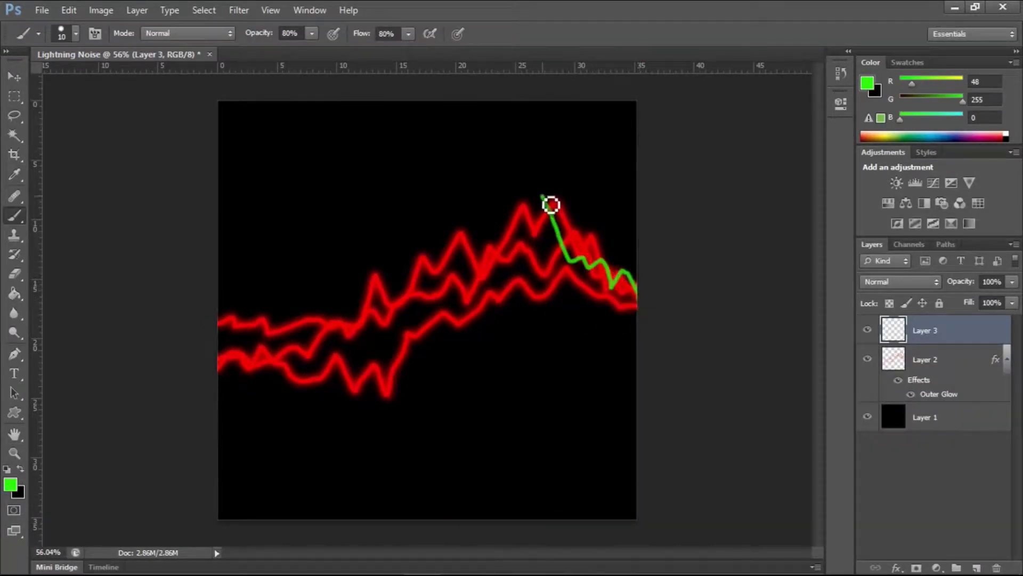
left_click_drag(594, 253, 317, 245)
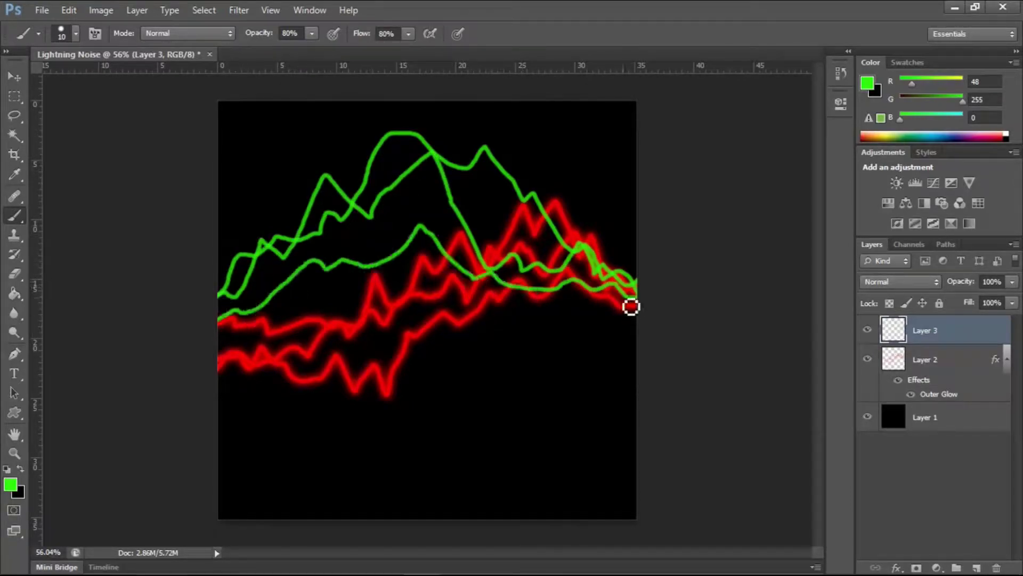
Give the green strokes an outer glow and set the green layer's opacity to 80%
right_click(925, 330)
left_click(906, 322)
double_click(938, 364)
left_click(612, 254)
left_click(978, 237)
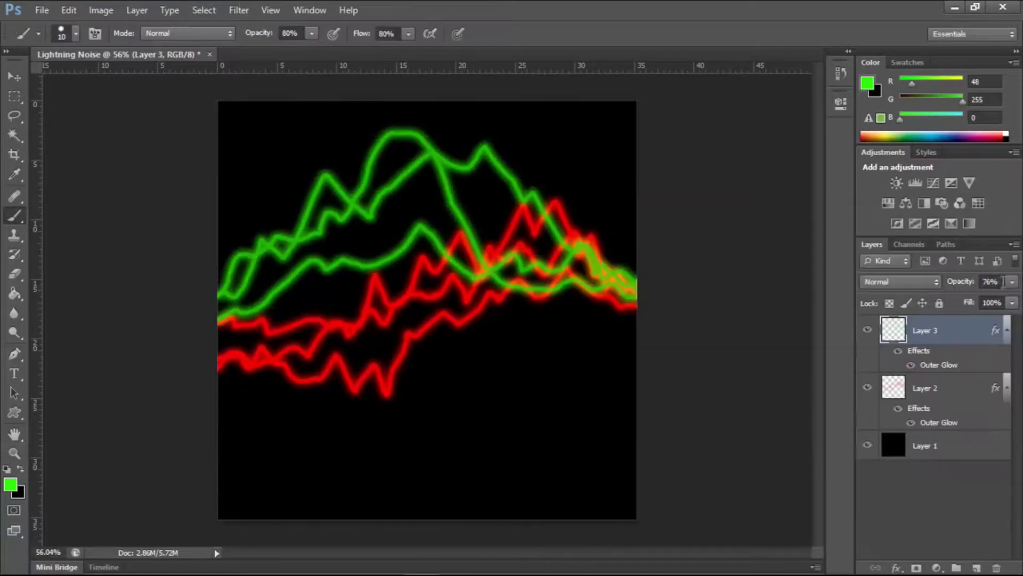
left_click_drag(957, 282, 959, 287)
Add a bright blue stroke layer below the green layer at 80% opacity
left_click(977, 567)
left_click(867, 83)
left_click_drag(779, 398, 780, 363)
left_click(931, 304)
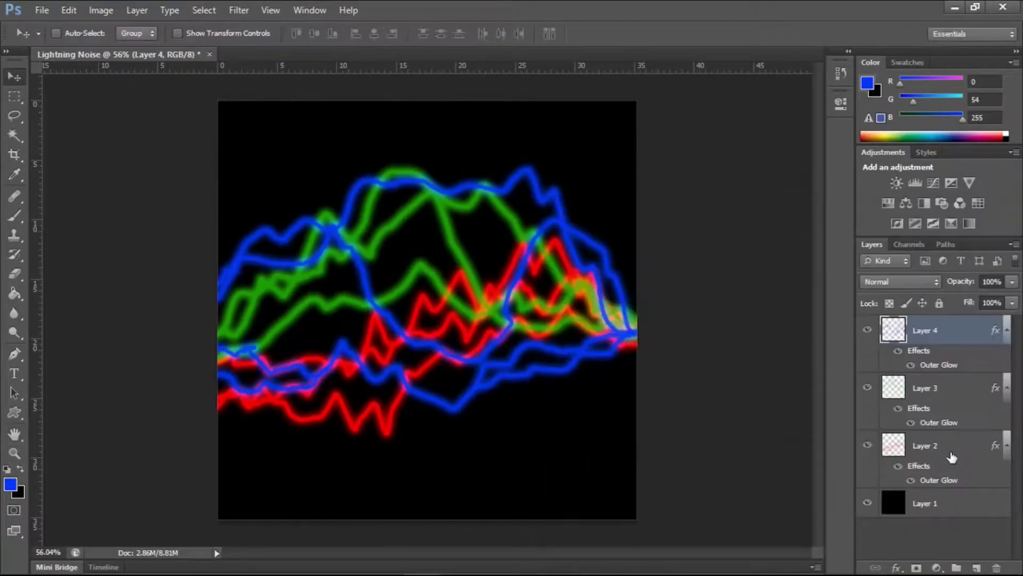
left_click_drag(951, 457, 951, 458)
key("8")
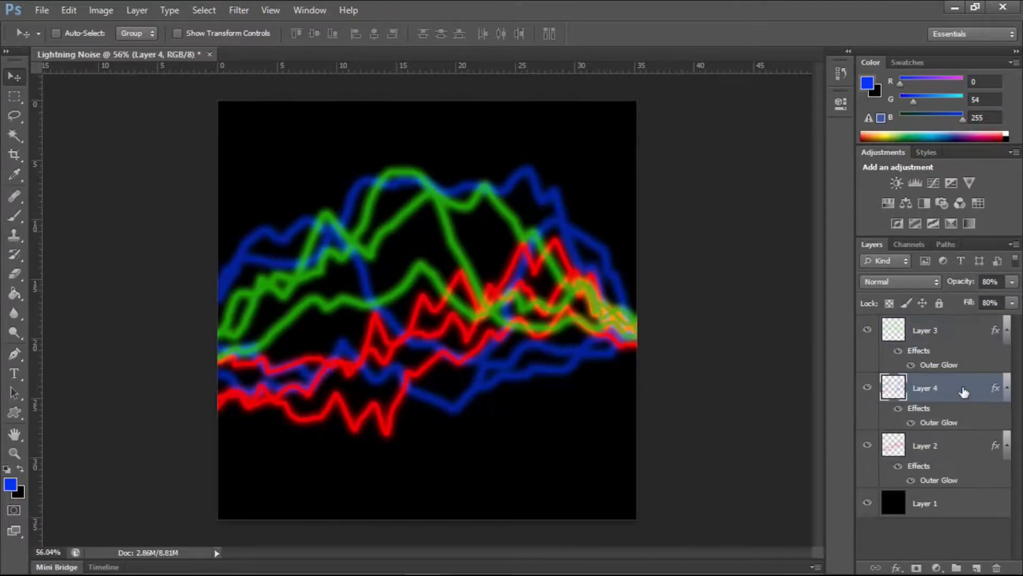
Select all the stroke layers and nudge them slightly together
left_click(938, 330)
left_click(938, 446, "shift")
left_click_drag(461, 288, 465, 292)
left_click(42, 10)
Save the noise texture, wire its colour into the Add node's B input, and save Lightning_Mat
left_click(158, 203)
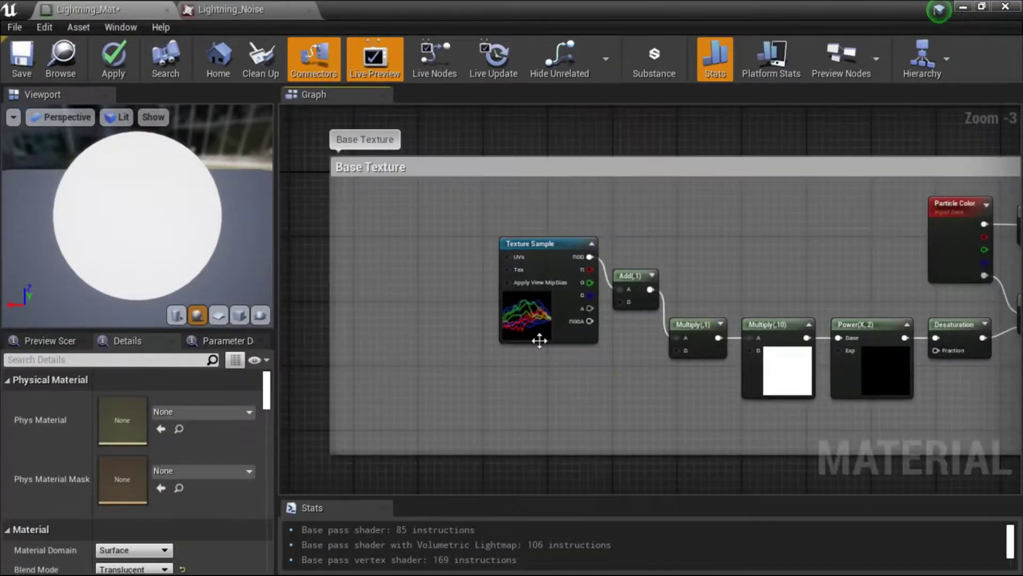
right_click_drag(539, 340, 557, 308)
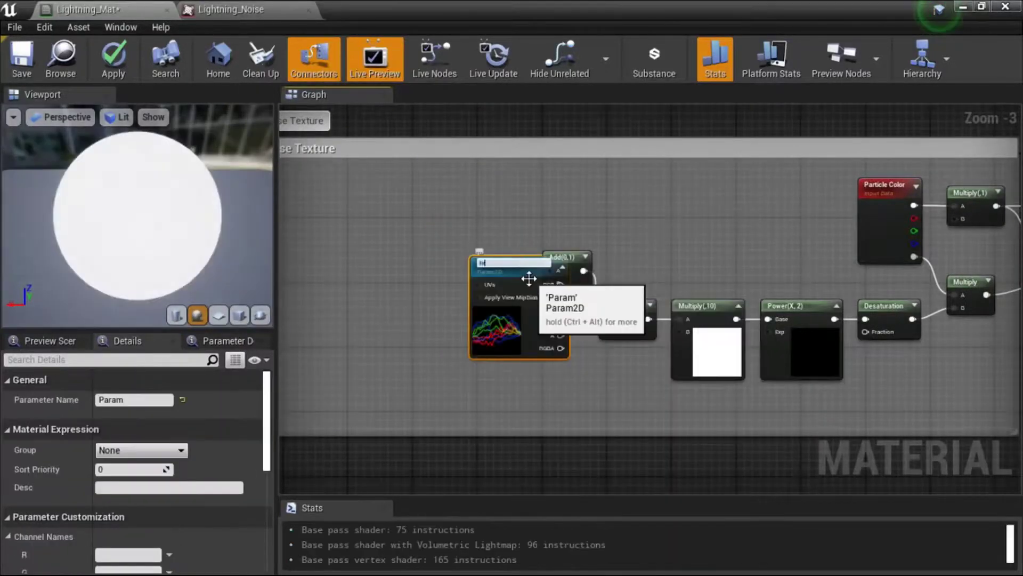
left_click_drag(496, 236, 527, 274)
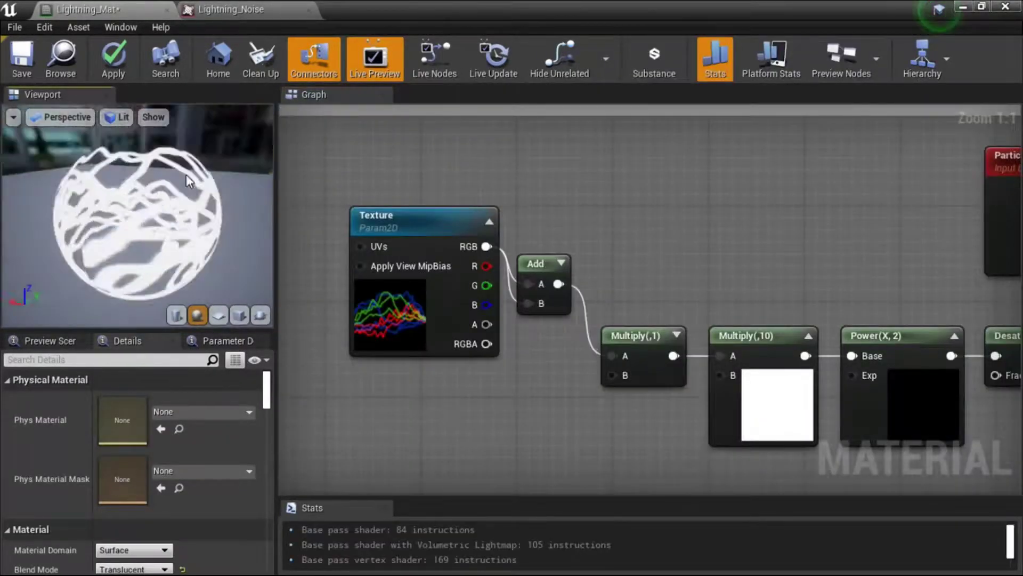
key("ctrl+s")
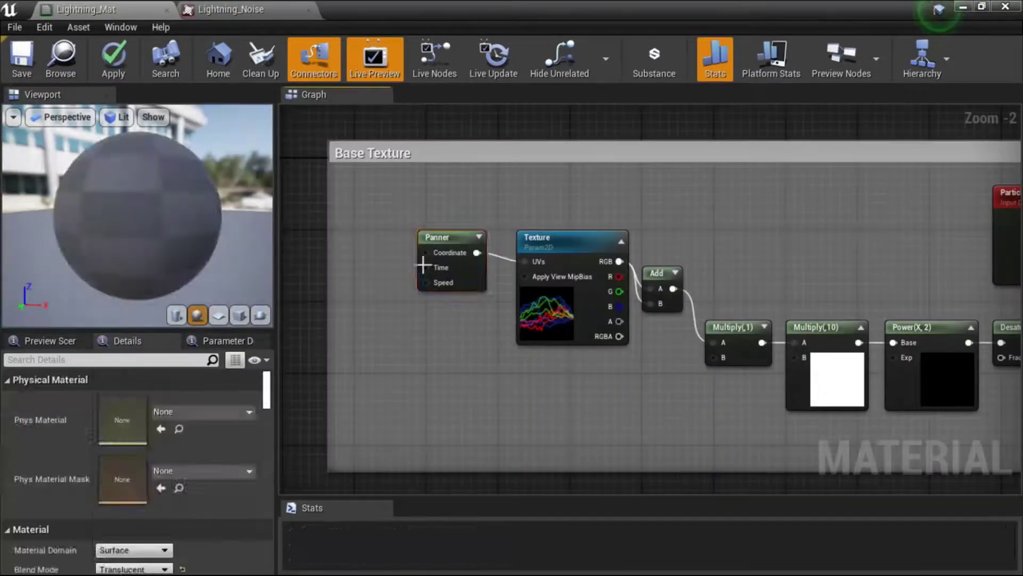
key("ctrl+s")
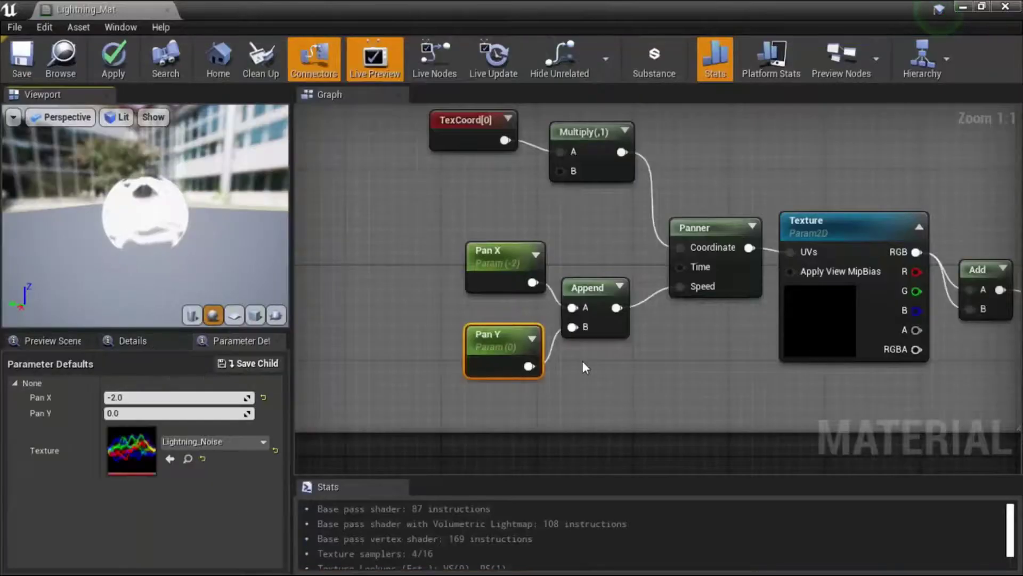
Build the tiling chain with Append, Tile X, Sine and Clamp nodes, wiring Tile X into Clamp's maximum
right_click(639, 261)
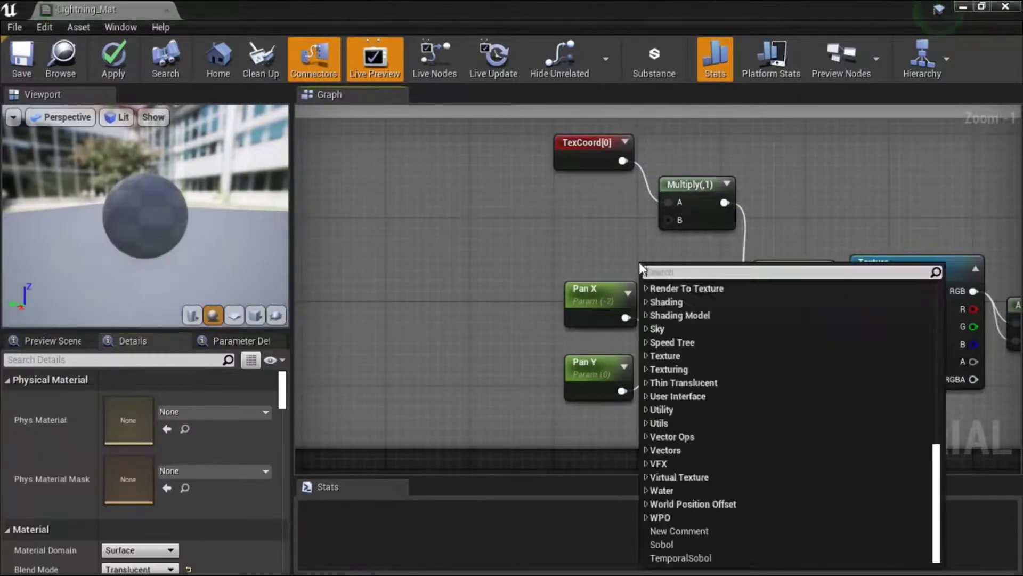
type("append")
key("Return")
scroll(677, 250, "up", 1)
right_click(513, 272)
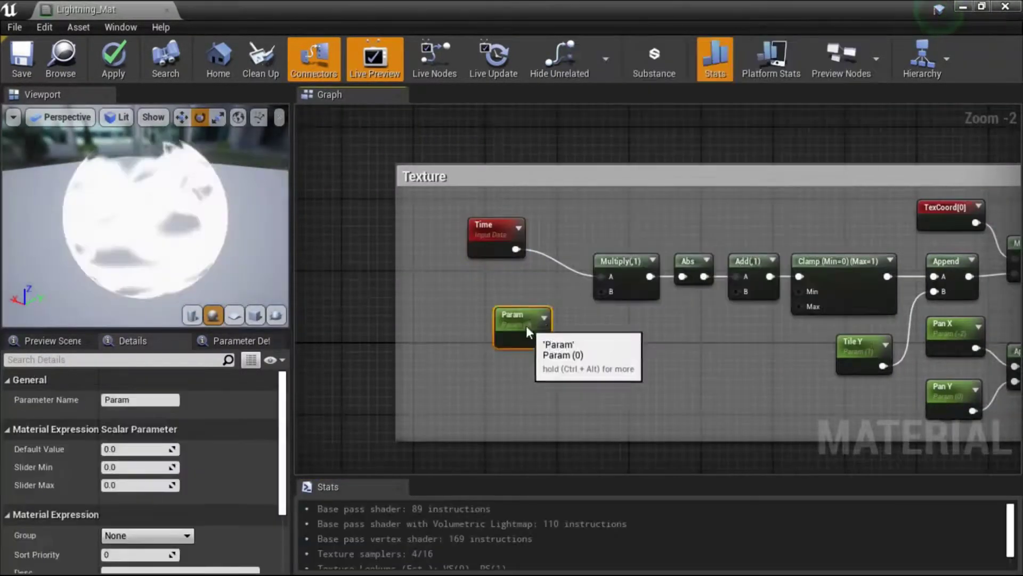
left_click_drag(569, 321, 809, 306)
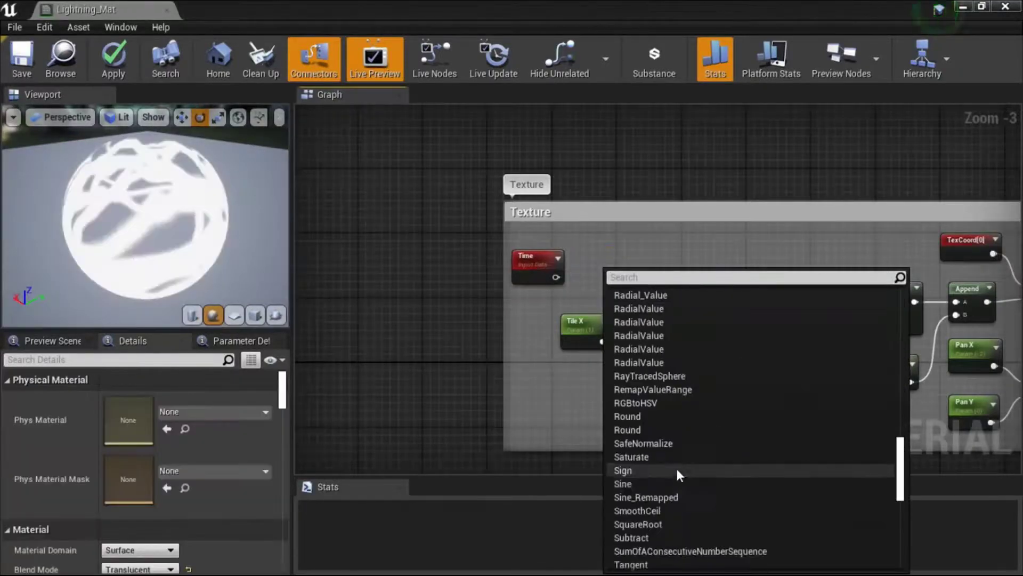
left_click(622, 483)
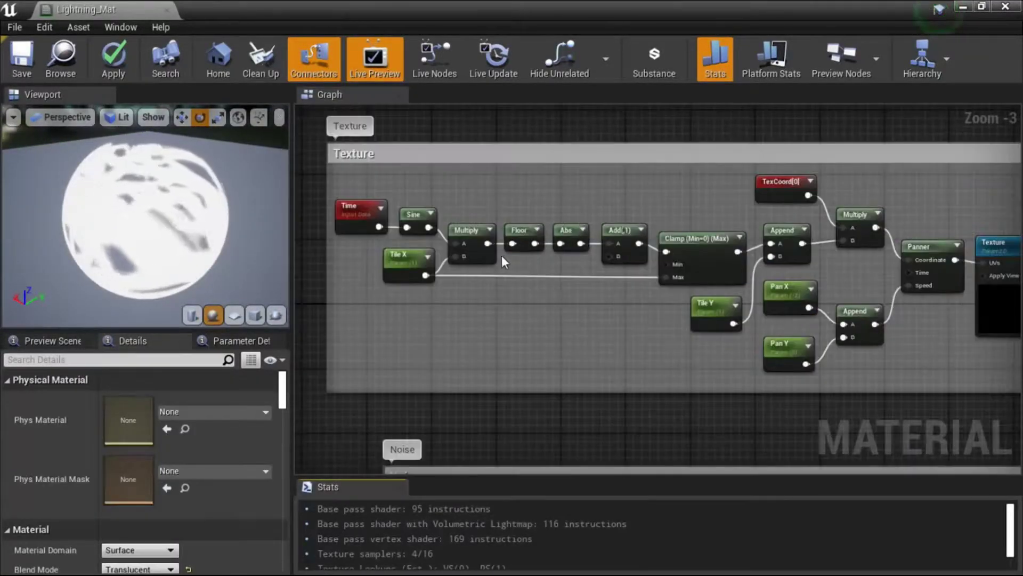
left_click(640, 237)
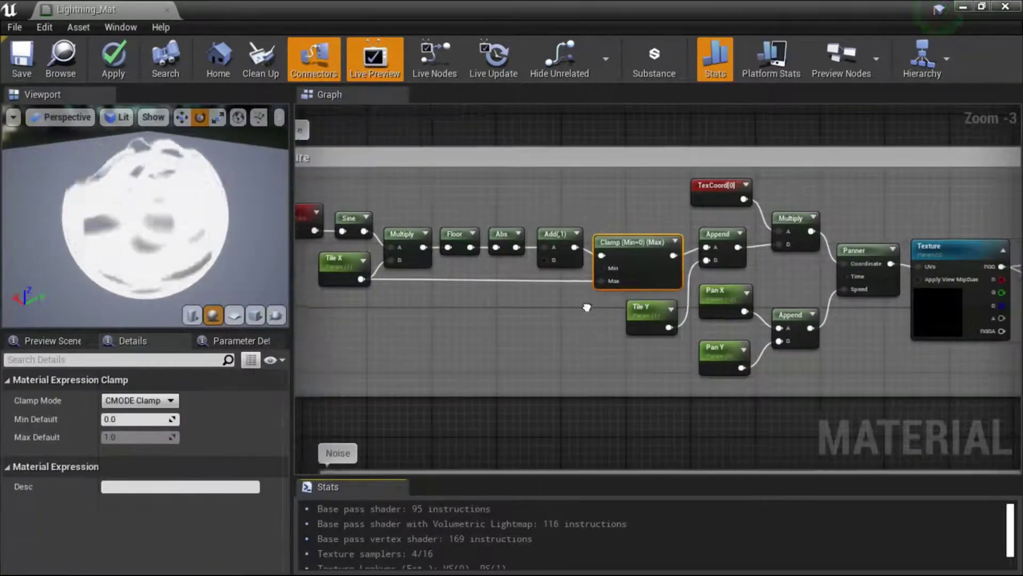
scroll(552, 273, "up", 1)
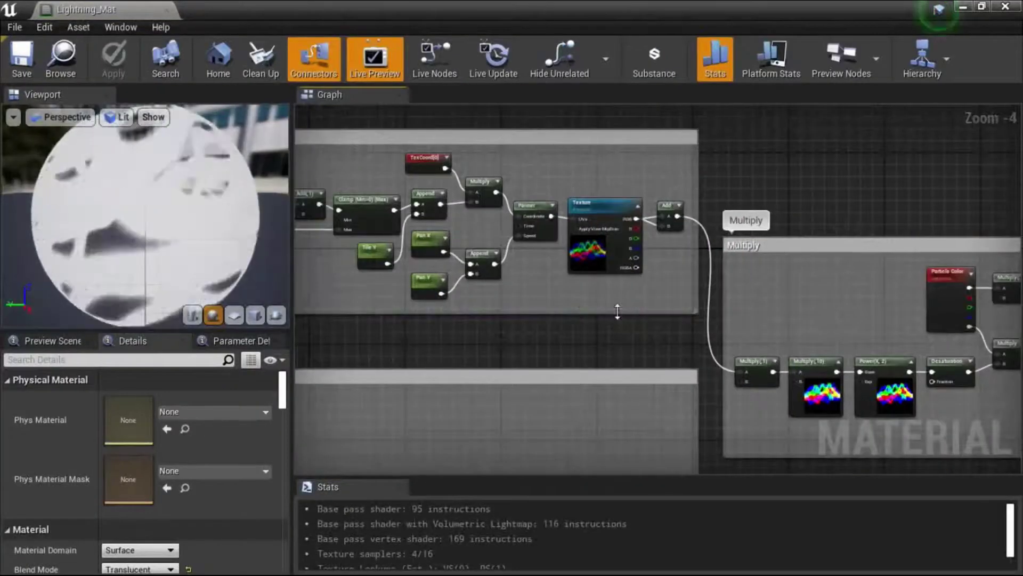
right_click_drag(617, 312, 564, 210)
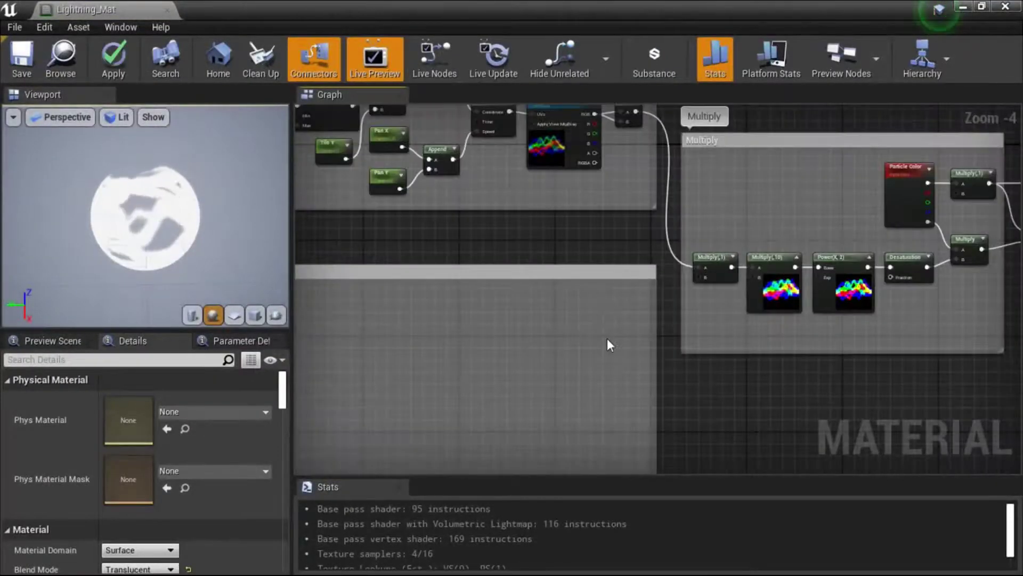
right_click(606, 338)
Feed a TexCoord into the Power's base and a Multiply node into its exponent
scroll(658, 155, "down", 5)
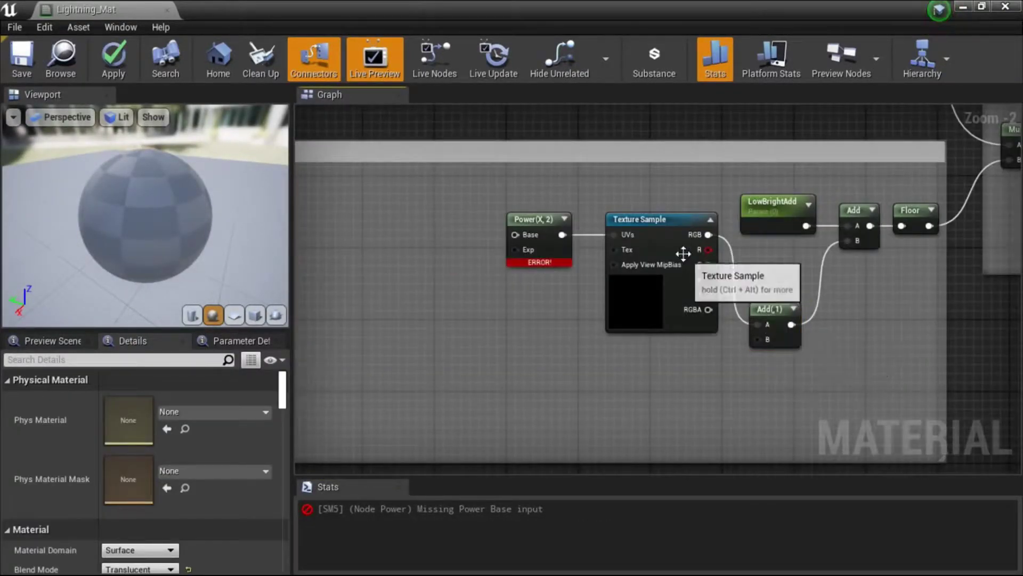
right_click(504, 343)
type("texc")
key("Return")
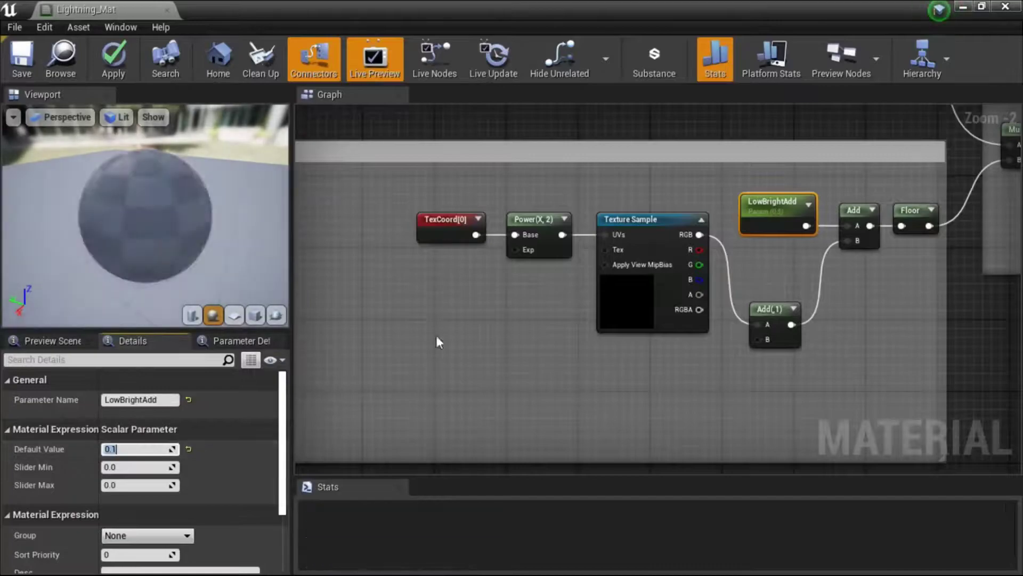
left_click_drag(649, 257, 592, 267)
scroll(639, 405, "down", 5)
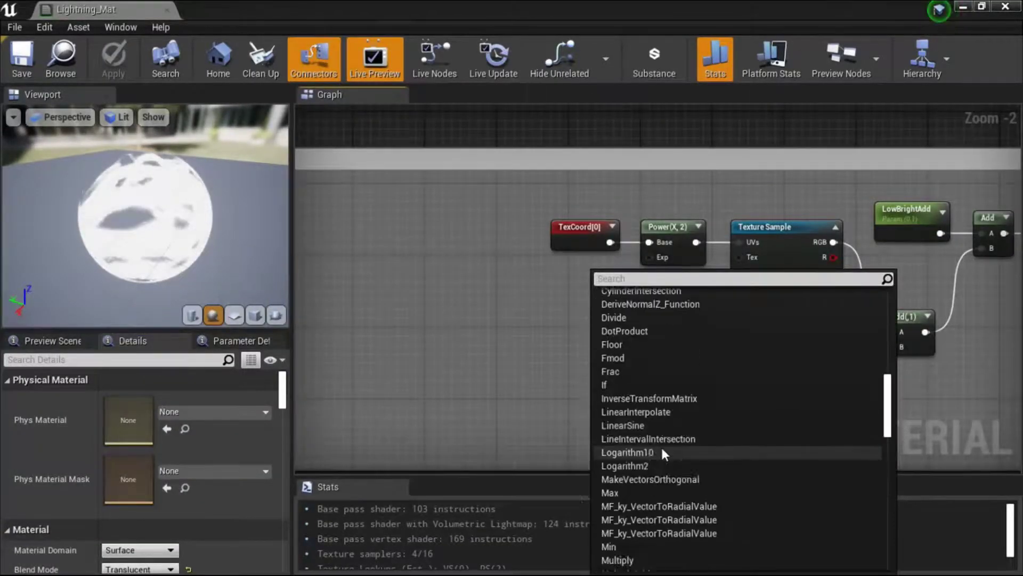
left_click(603, 555)
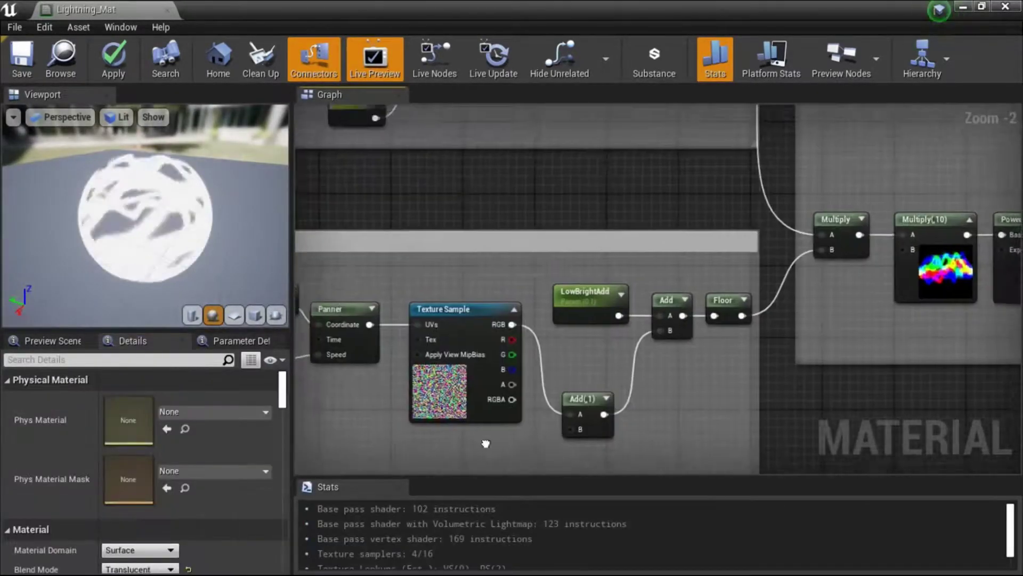
Add a Noise node with Scale 10, turbulence off and Output Max 0.5
right_click(528, 272)
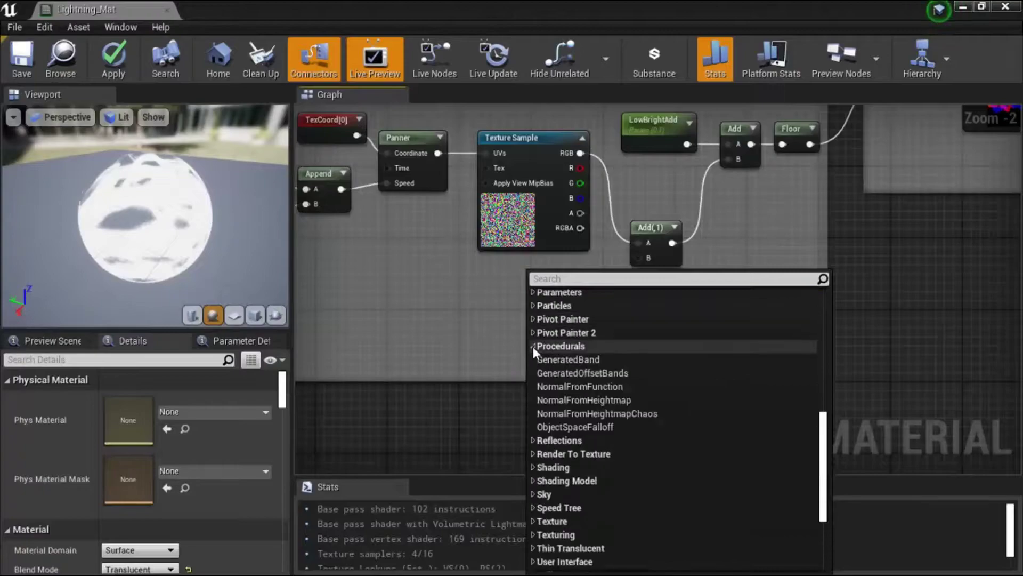
type("noise")
left_click(597, 309)
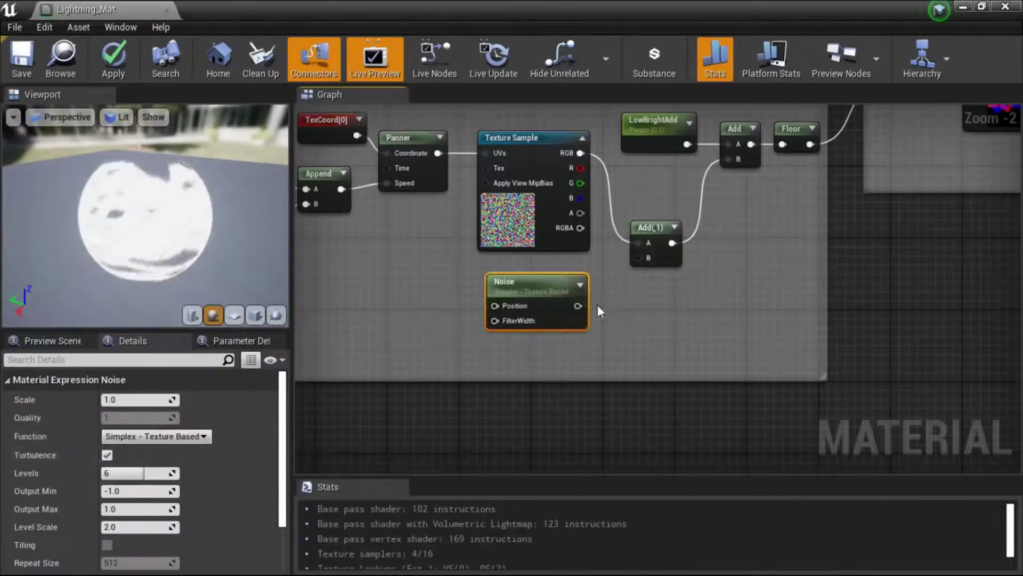
left_click(139, 399)
type("10")
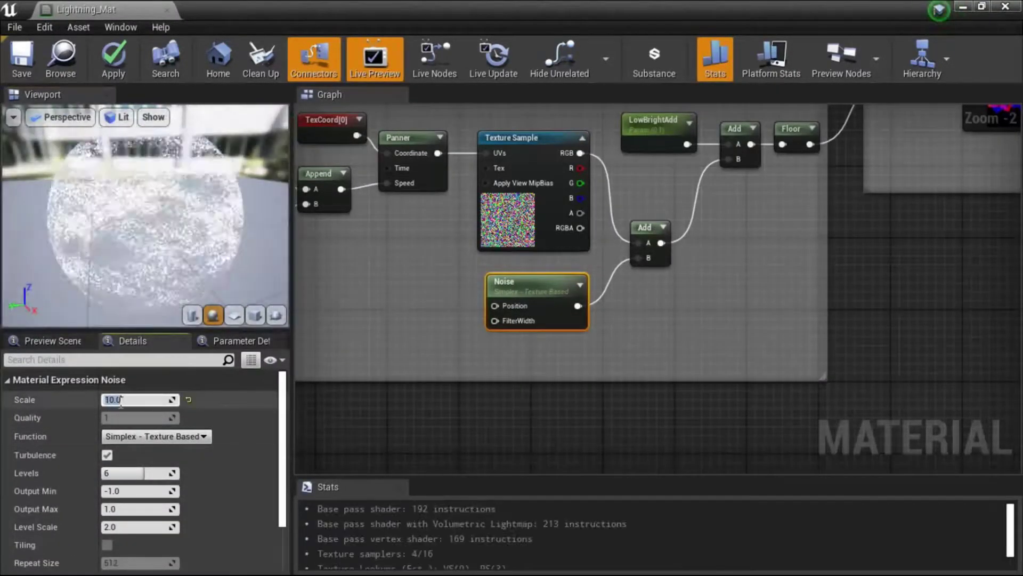
left_click(107, 454)
type("0.05")
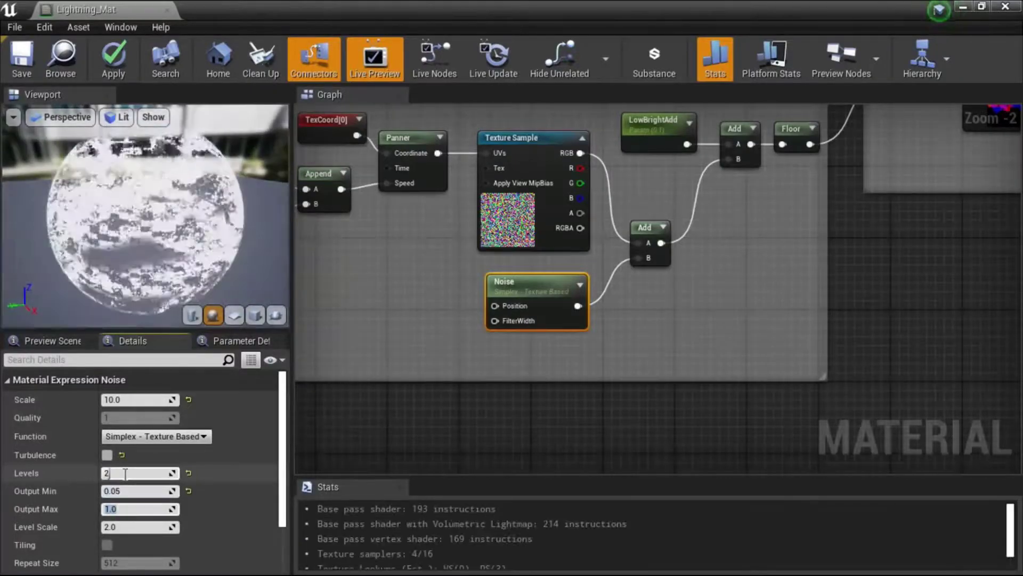
type("0.5")
key("Return")
right_click_drag(482, 298, 682, 292)
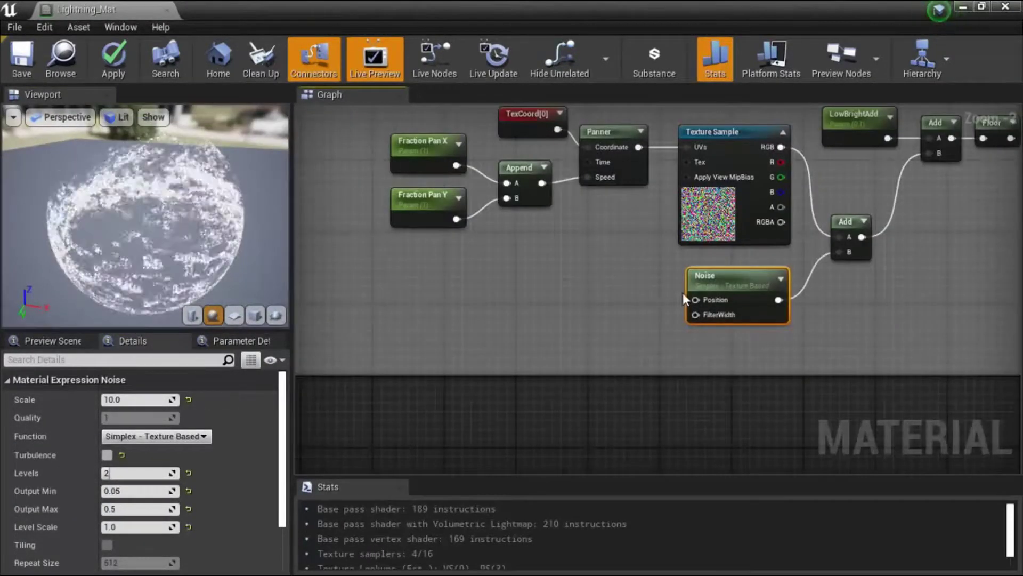
Wire a Panner, MakeFloat3 and BreakOutFloat2Components into Noise position, then save Lightning_Mat
left_click(683, 292)
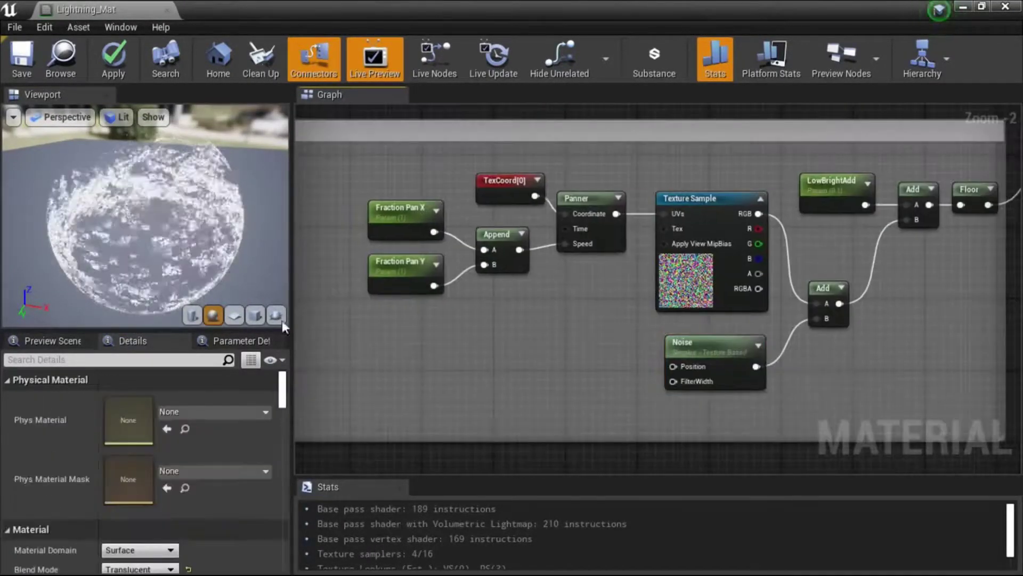
key("ctrl+v")
left_click_drag(626, 366, 673, 366)
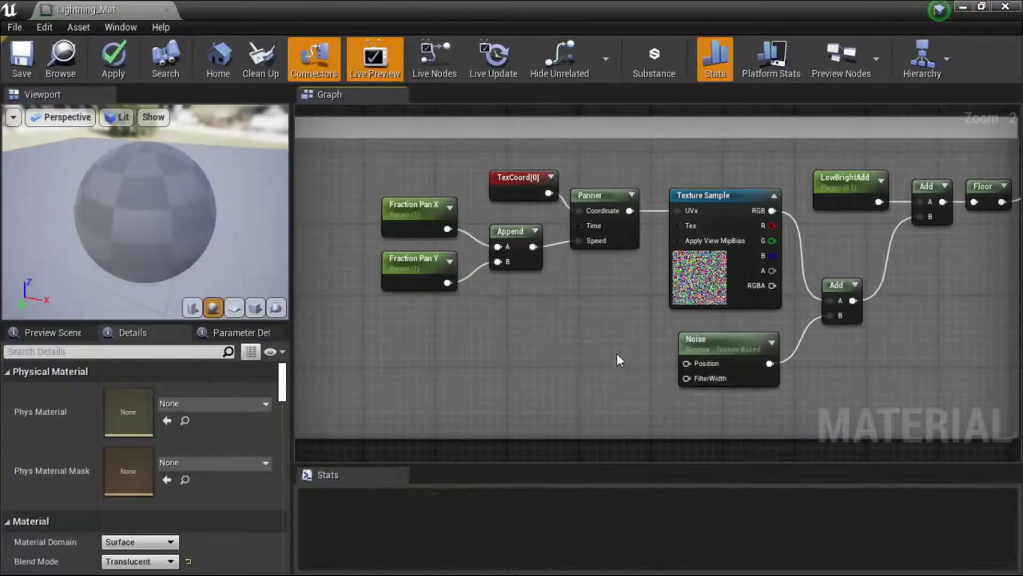
right_click(616, 346)
type("float")
left_click(656, 295)
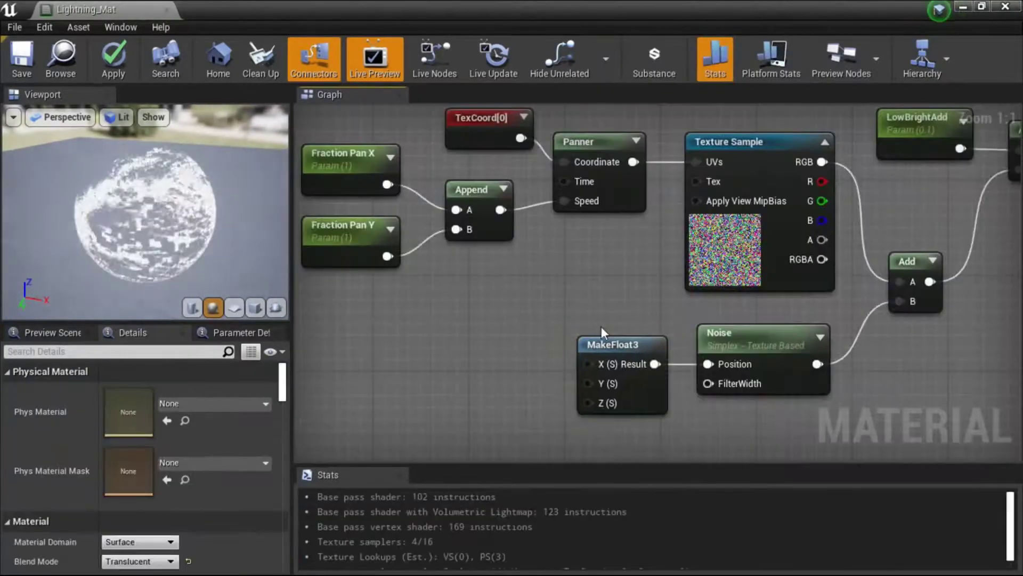
right_click(568, 331)
type("break")
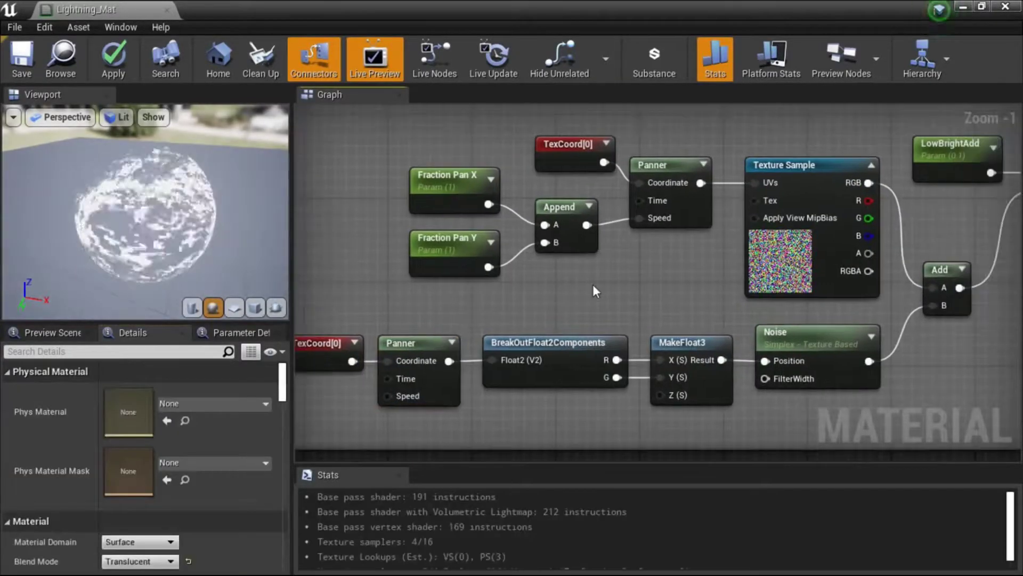
key("ctrl+s")
left_click(599, 354)
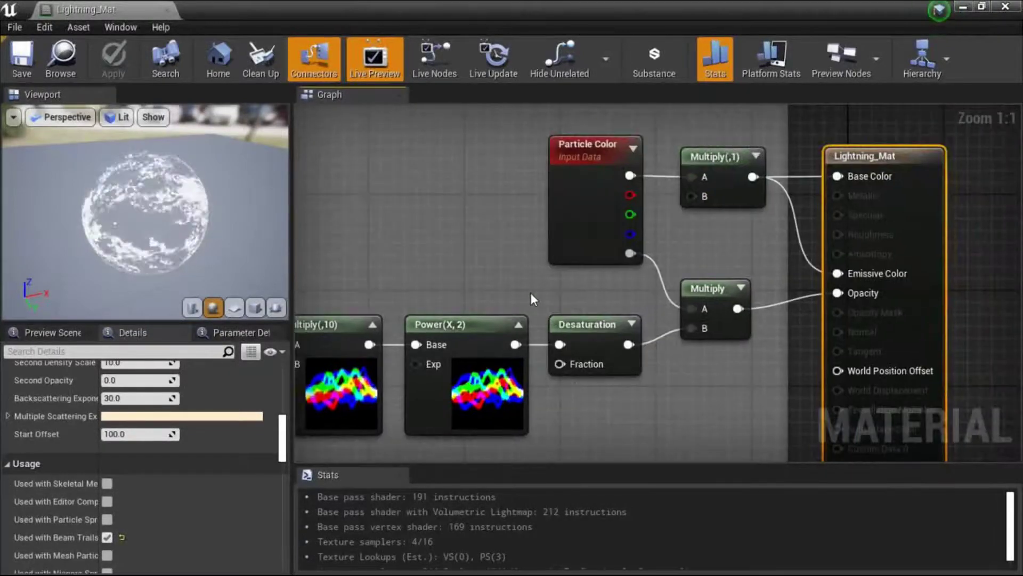
Float the preview viewport into a maximized window and inspect the Multiply(,10) node's constants
left_click_drag(43, 94, 312, 20)
double_click(312, 20)
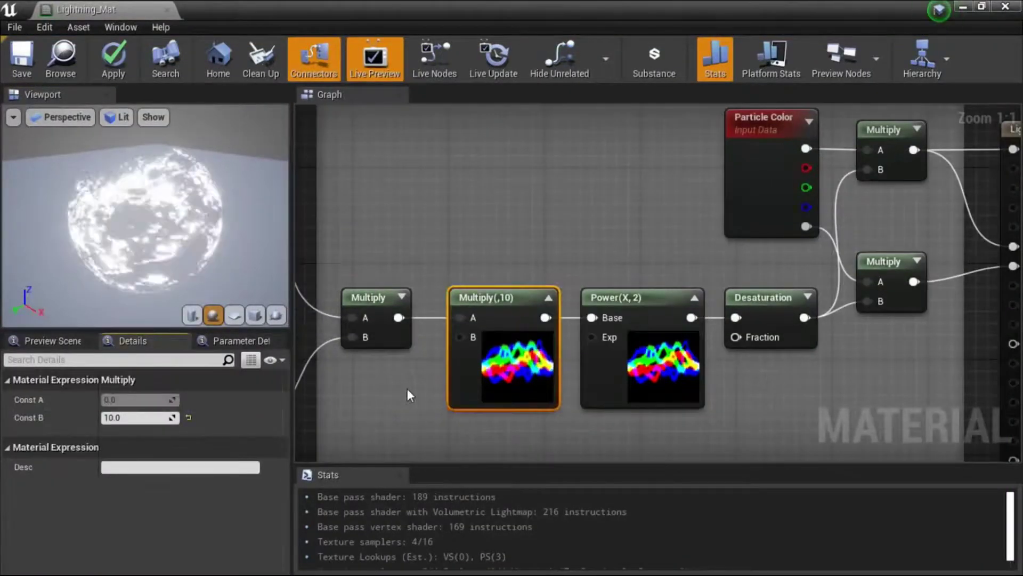
left_click(407, 395)
right_click_drag(535, 260, 693, 342)
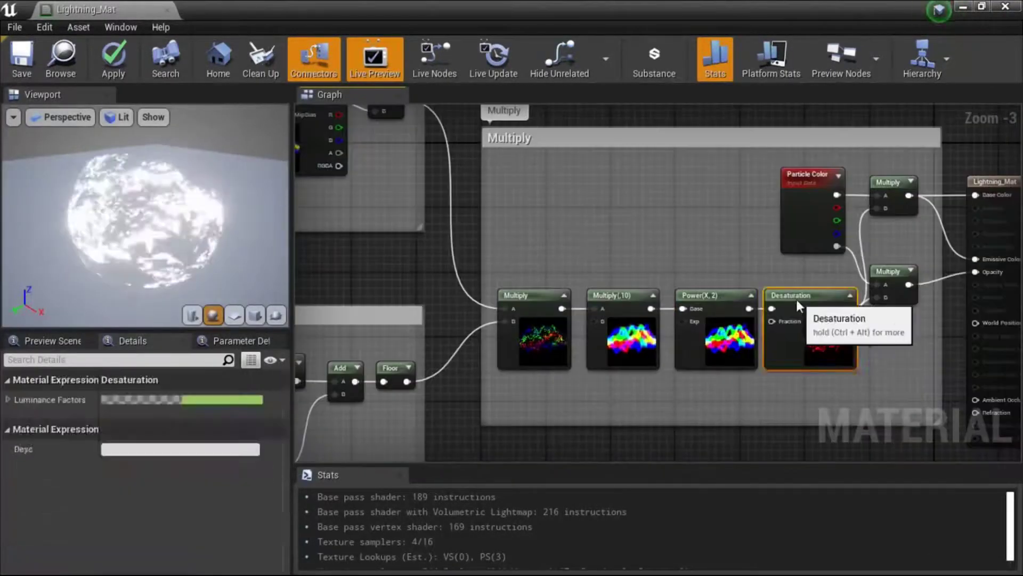
left_click(646, 345)
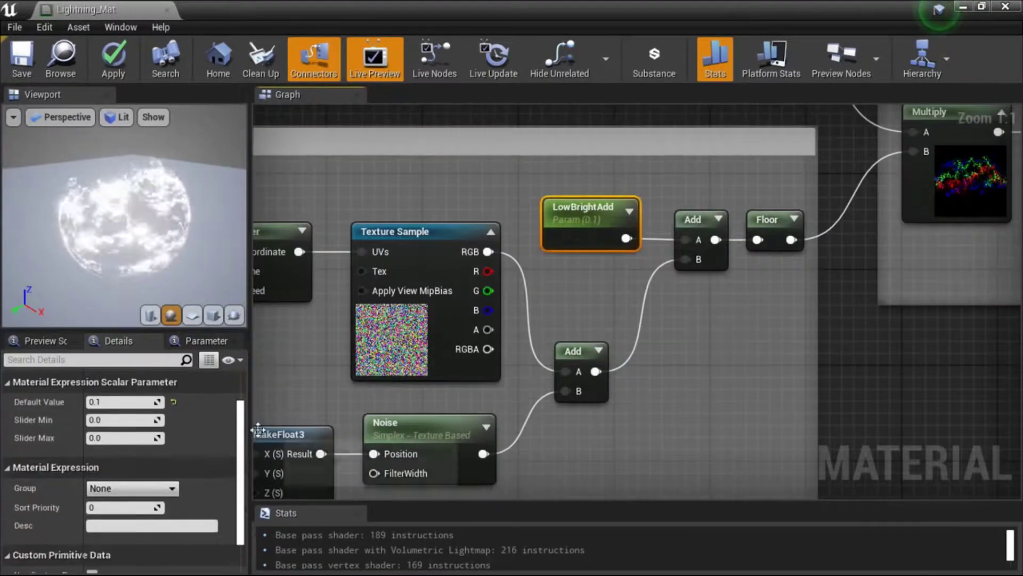
right_click_drag(258, 429, 648, 307)
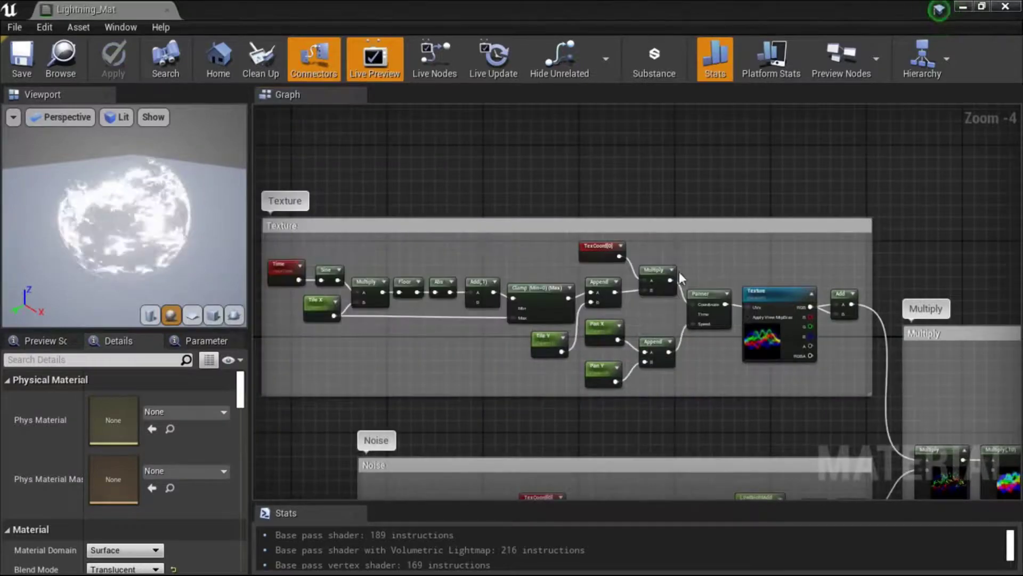
Set the preview to Lit shading and reposition the FractionPanX node beside the Append node
left_click(756, 293)
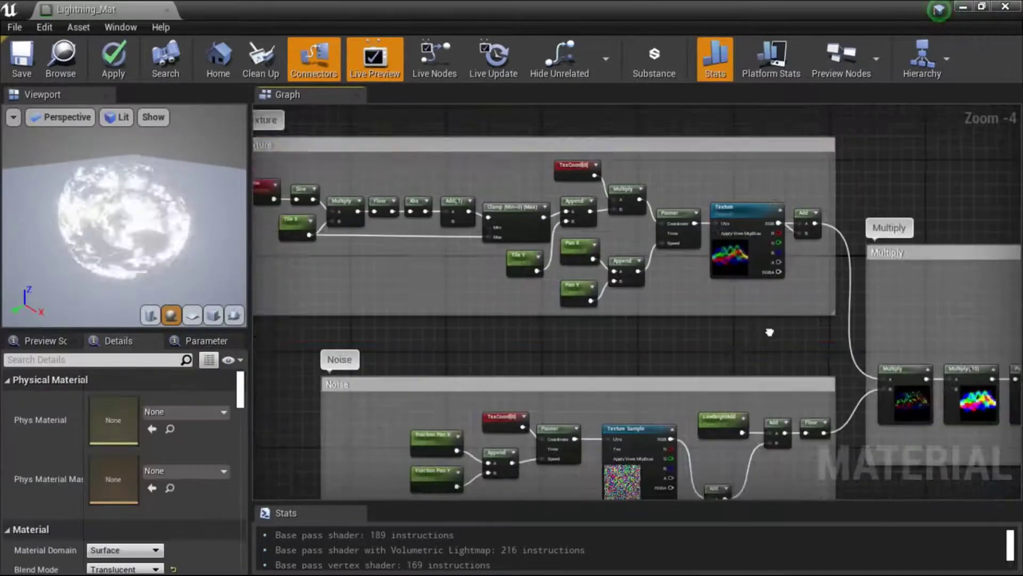
left_click(761, 164)
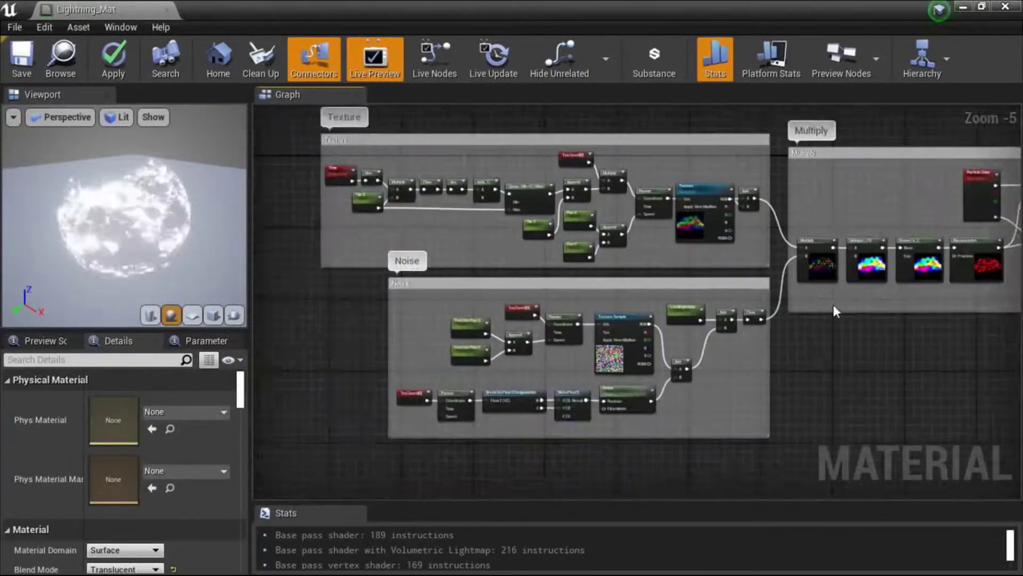
key("alt+Tab")
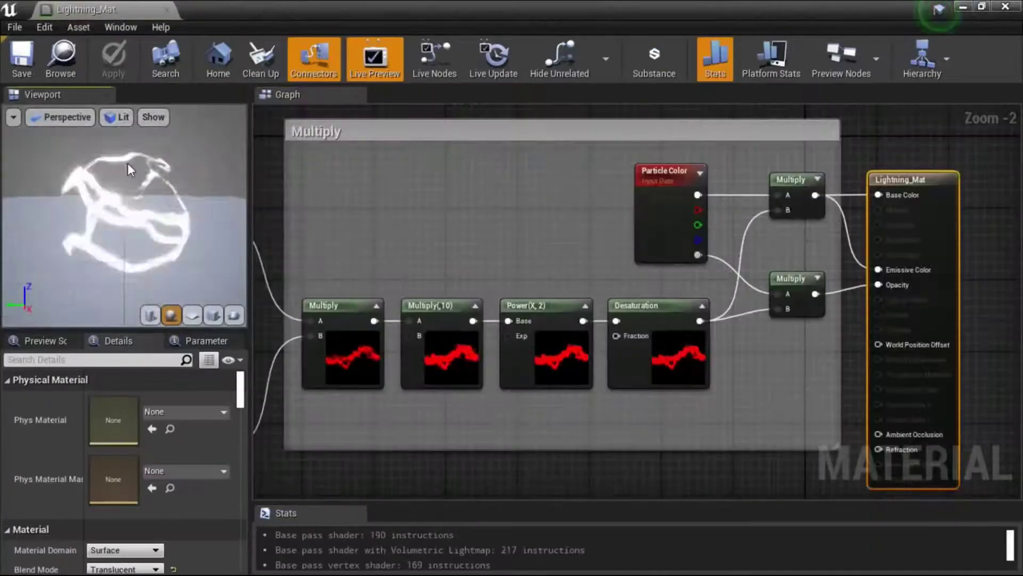
left_click(118, 118)
left_click(148, 155)
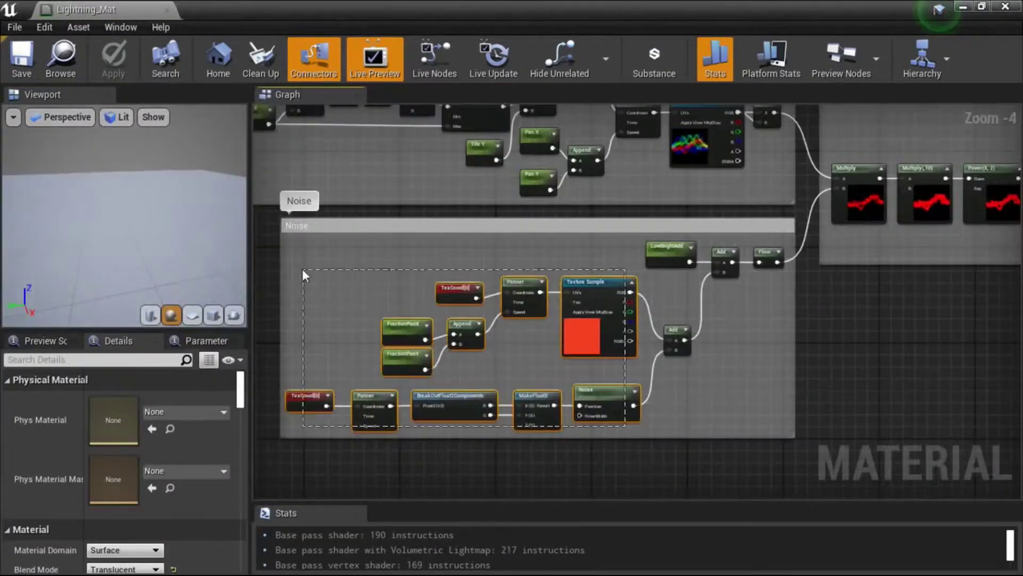
scroll(739, 354, "up", 3)
left_click(581, 154)
left_click_drag(526, 302, 590, 286)
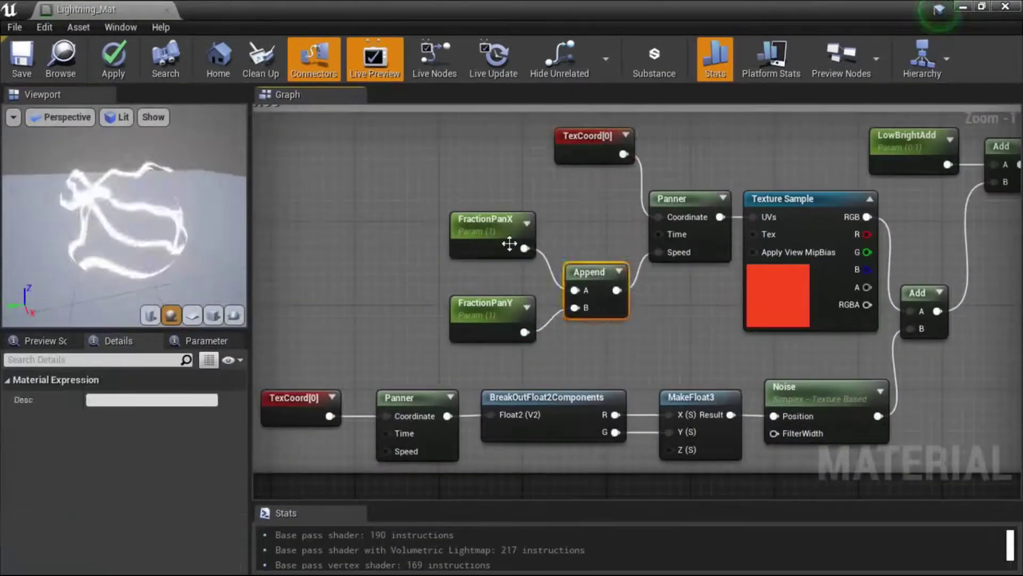
left_click(521, 231)
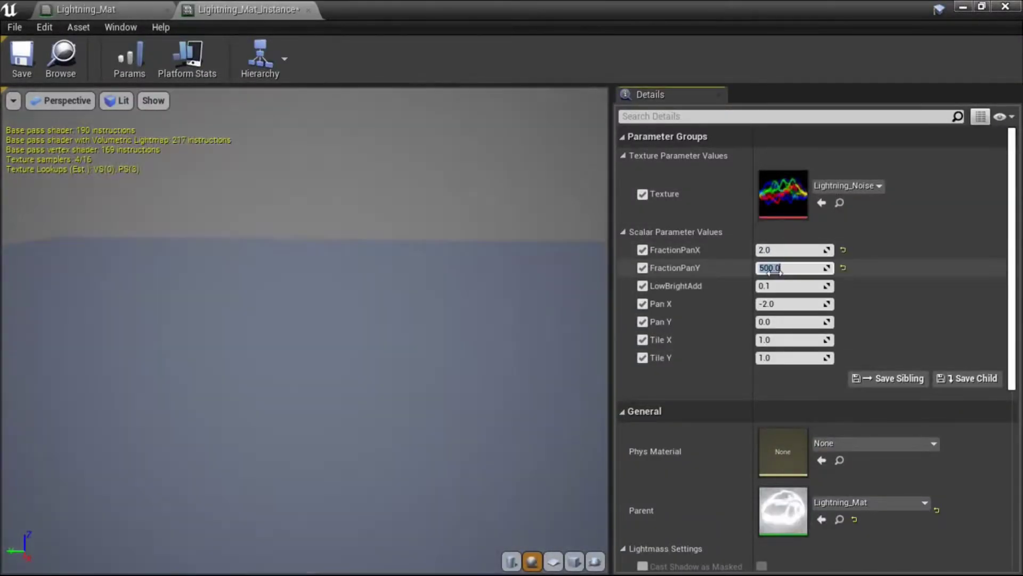
Enter FractionPanY 0, LowBrightAdd 0.5, Pan X -4 and Tile X 2 in Lightning_Mat_Instance
type("00")
left_click(809, 286)
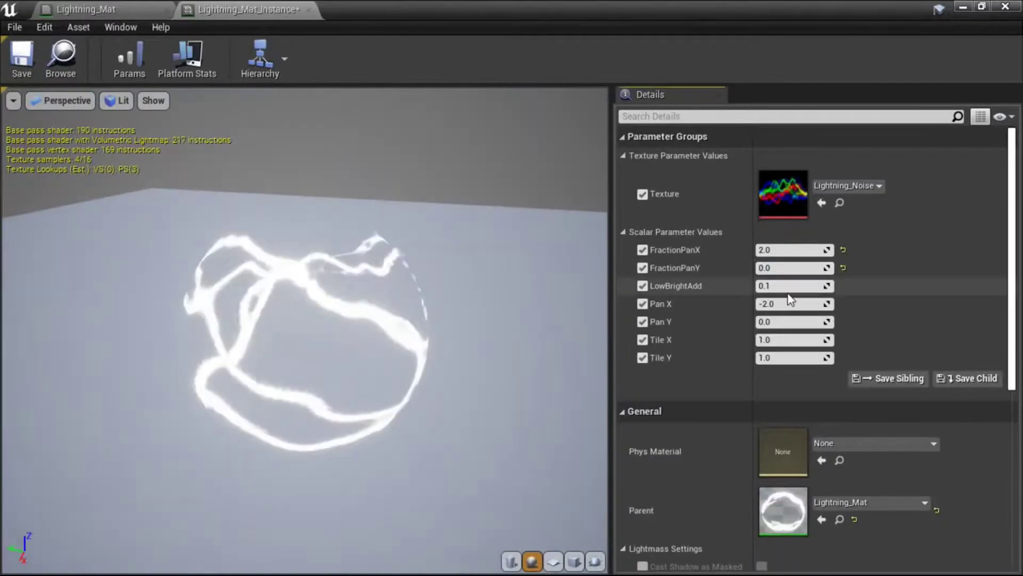
type("0.5")
key("Tab")
type("-4")
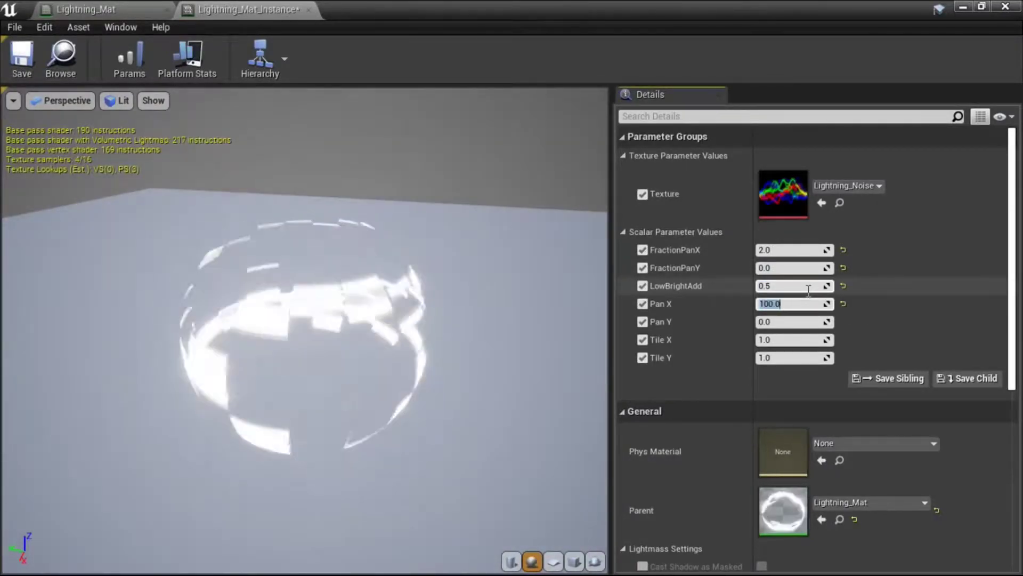
key("Tab")
key("Tab")
type("2")
key("Return")
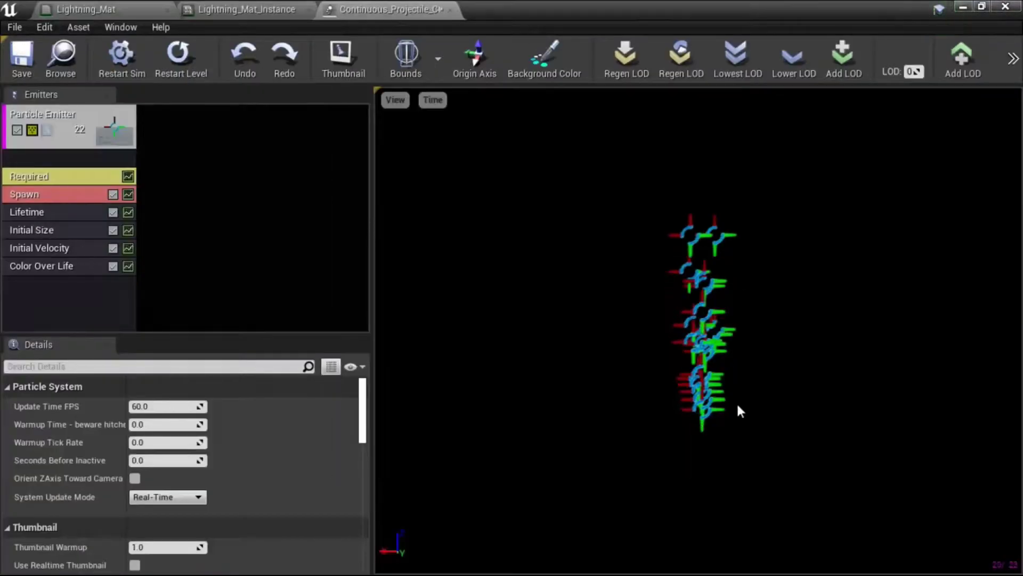
Add Beam Data to the emitter and edit its taper constant value of 25.0
right_click(90, 140)
left_click(234, 213)
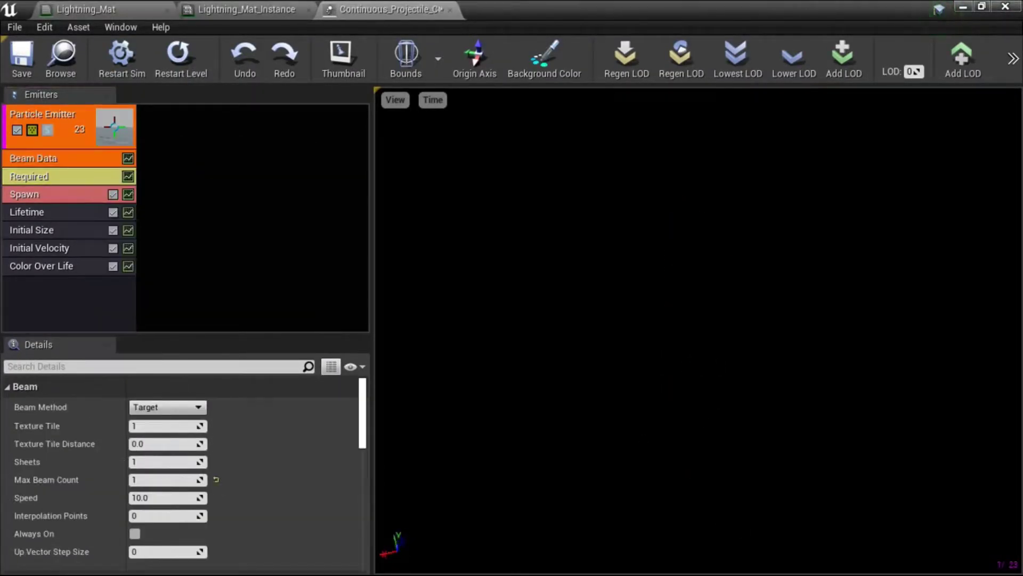
scroll(210, 462, "down", 3)
left_click(160, 495)
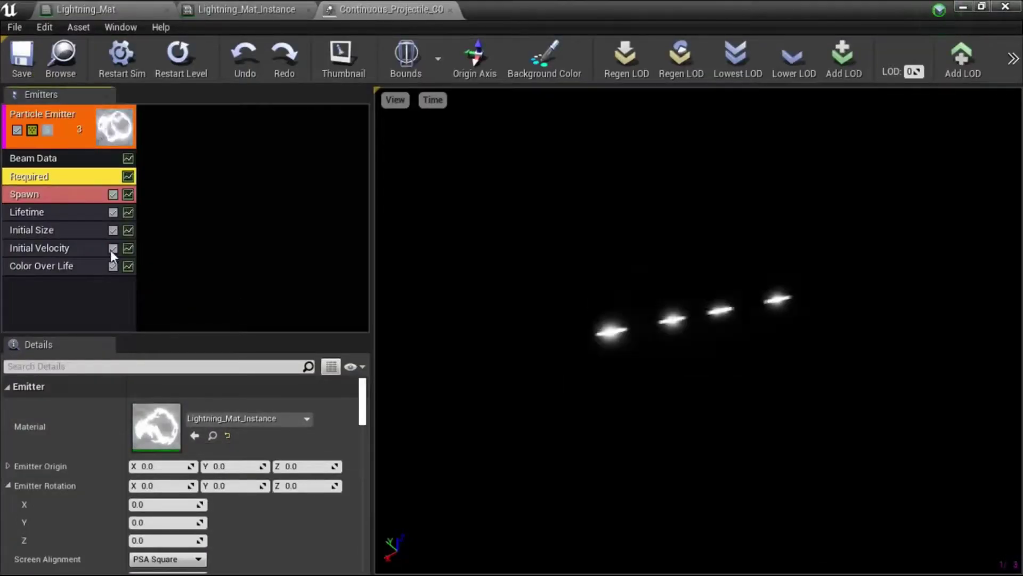
Inspect the Lifetime module's settings and distribution choices
scroll(235, 487, "down", 4)
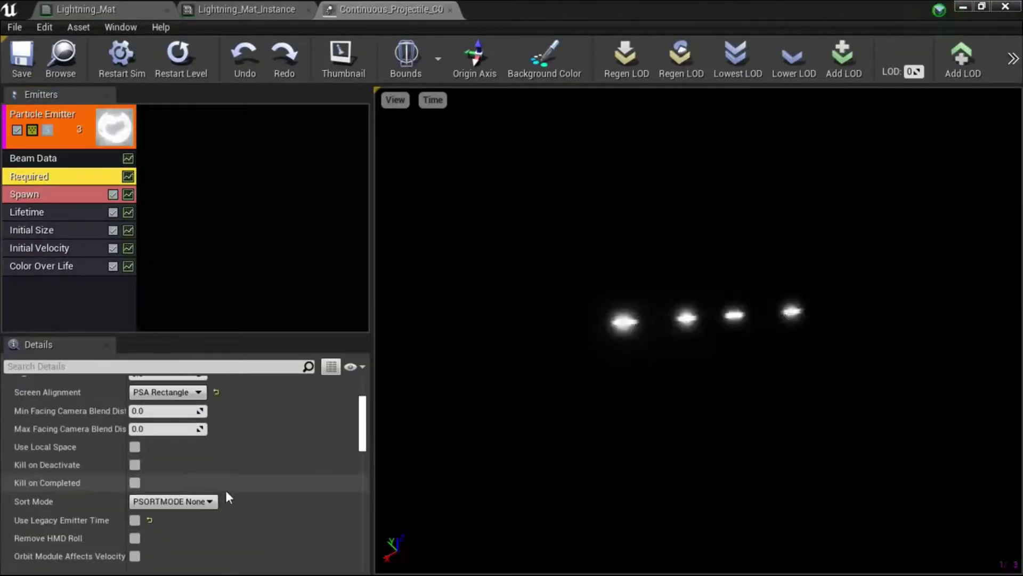
scroll(202, 453, "down", 6)
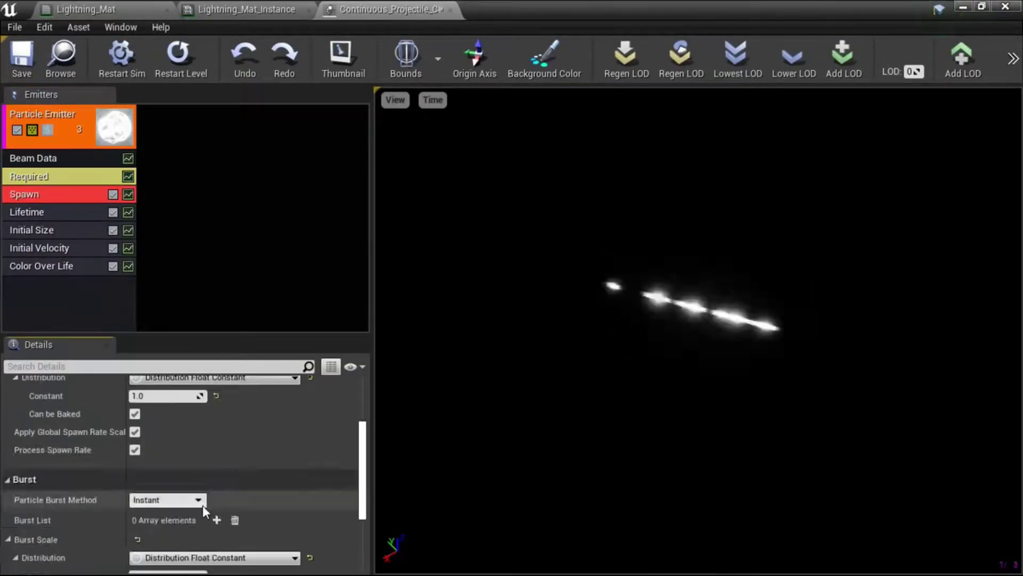
left_click(27, 211)
left_click(251, 423)
left_click(27, 212)
left_click(250, 423)
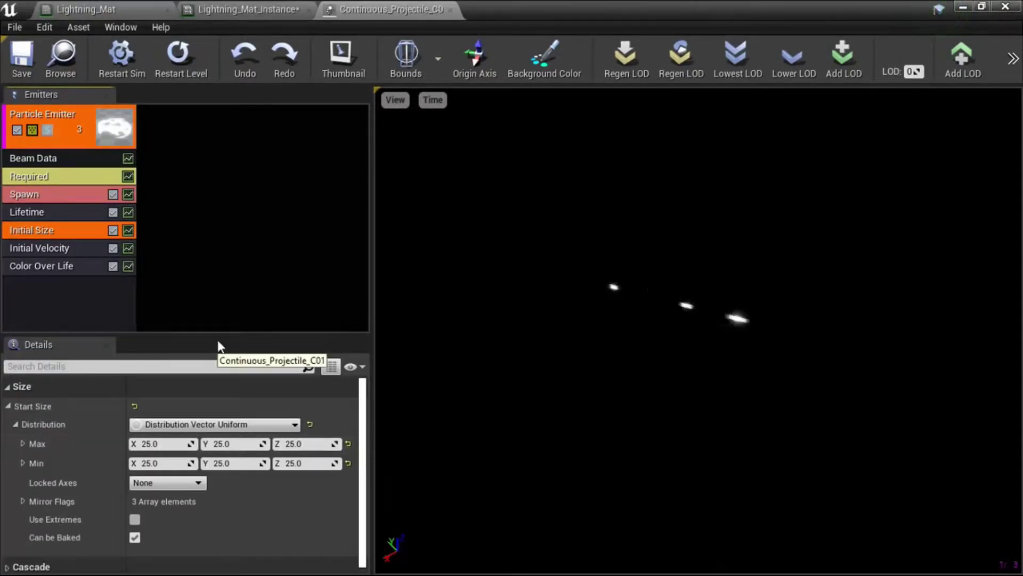
Set the Color Over Life curve point 1 tangent to -0.1
scroll(160, 458, "up", 5)
left_click(234, 470)
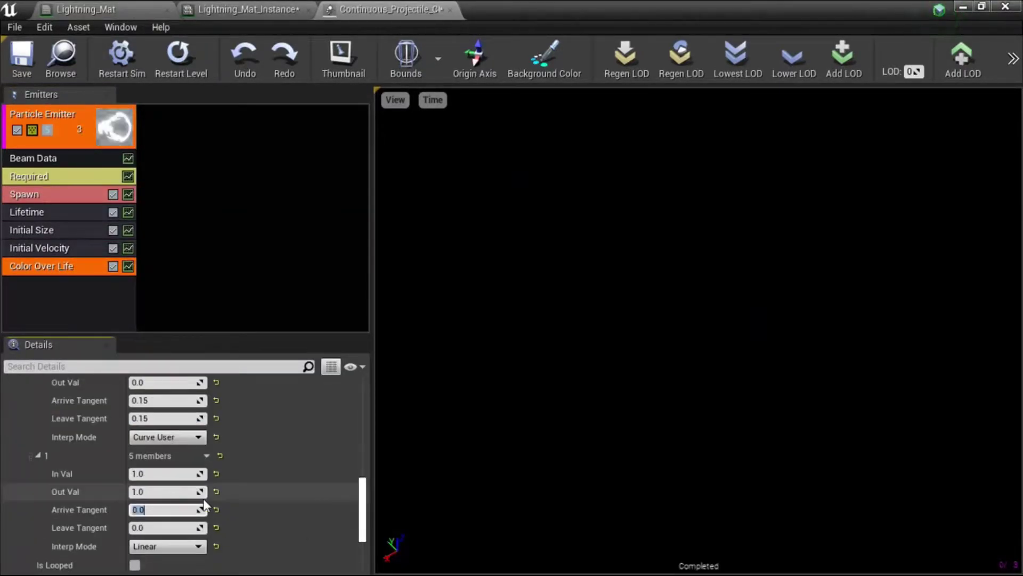
type("-0.1")
key("Return")
scroll(188, 513, "down", 3)
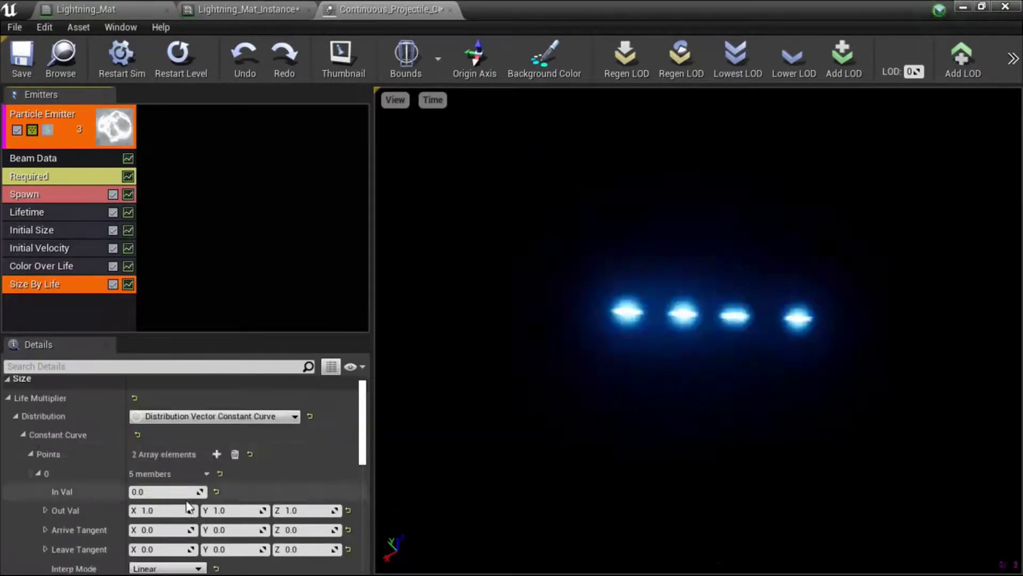
Set the Size By Life curve point's X value to 3 to stretch the particles
left_click(174, 519)
type("3")
key("Tab")
key("Tab")
key("Tab")
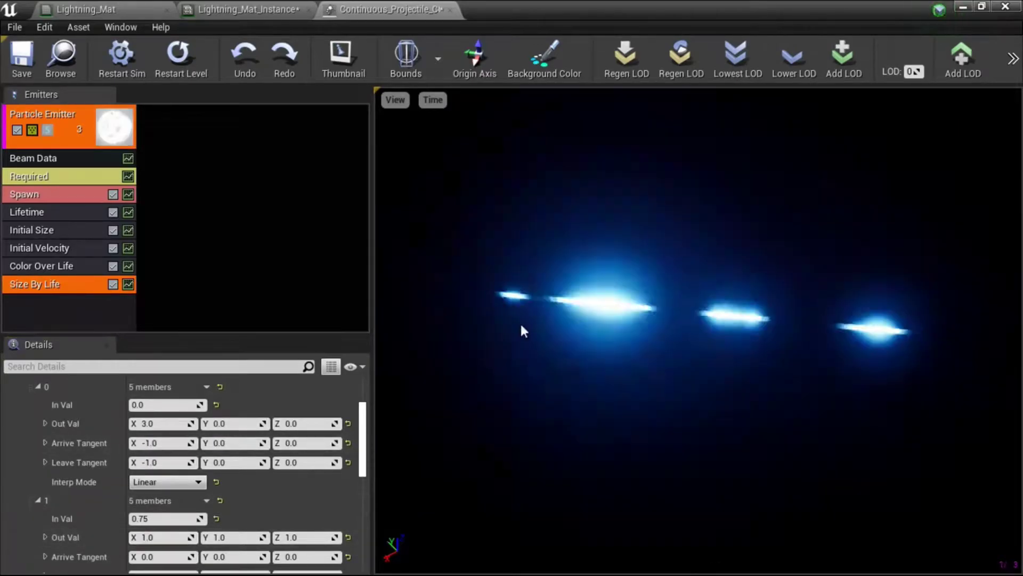
scroll(160, 510, "down", 3)
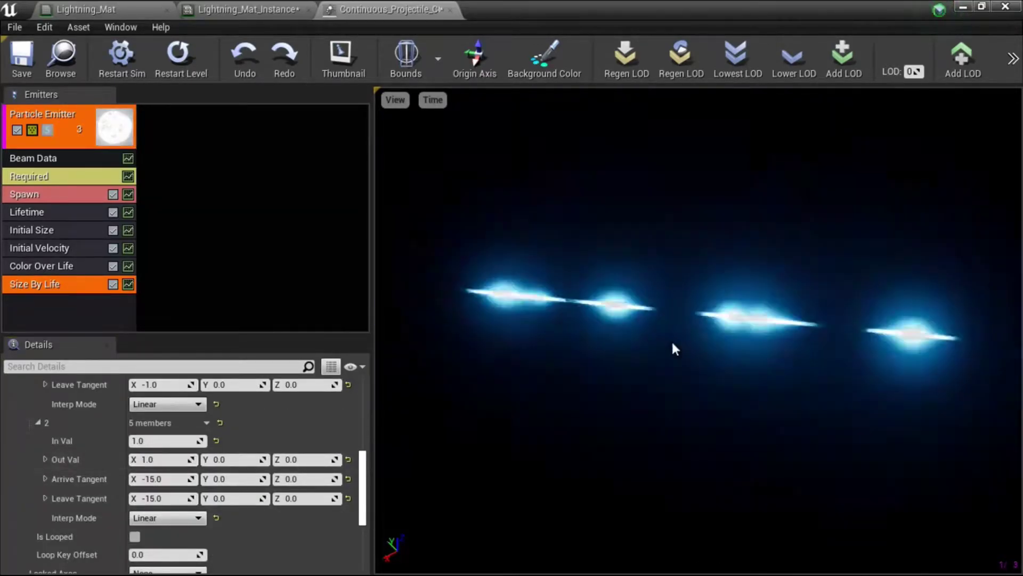
Add a Source module to the lightning beam emitter with source tangent X set to 0
left_click(76, 311)
right_click(75, 312)
mouse_move(145, 418)
left_click(203, 335)
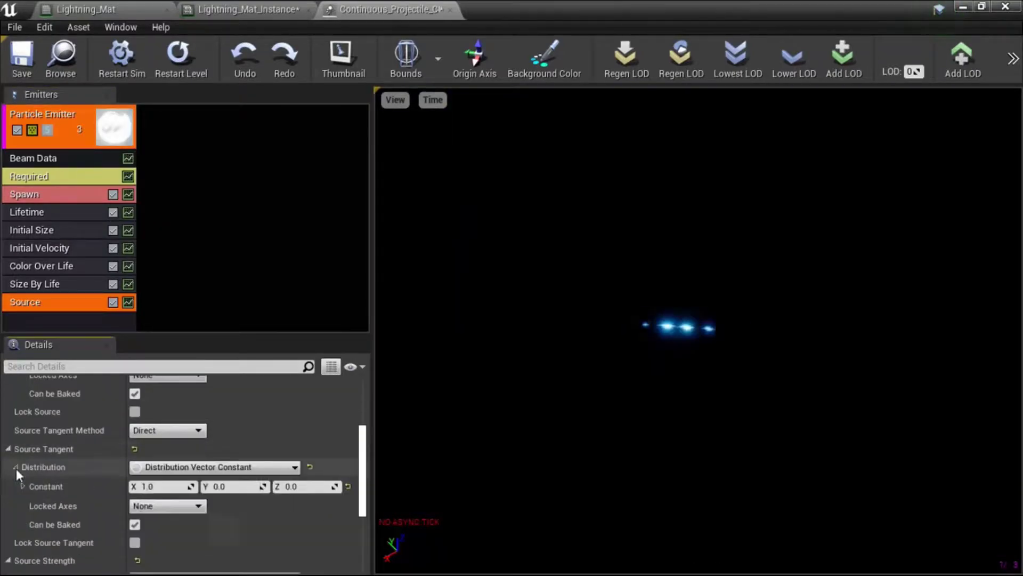
type("0")
key("Return")
scroll(167, 501, "down", 3)
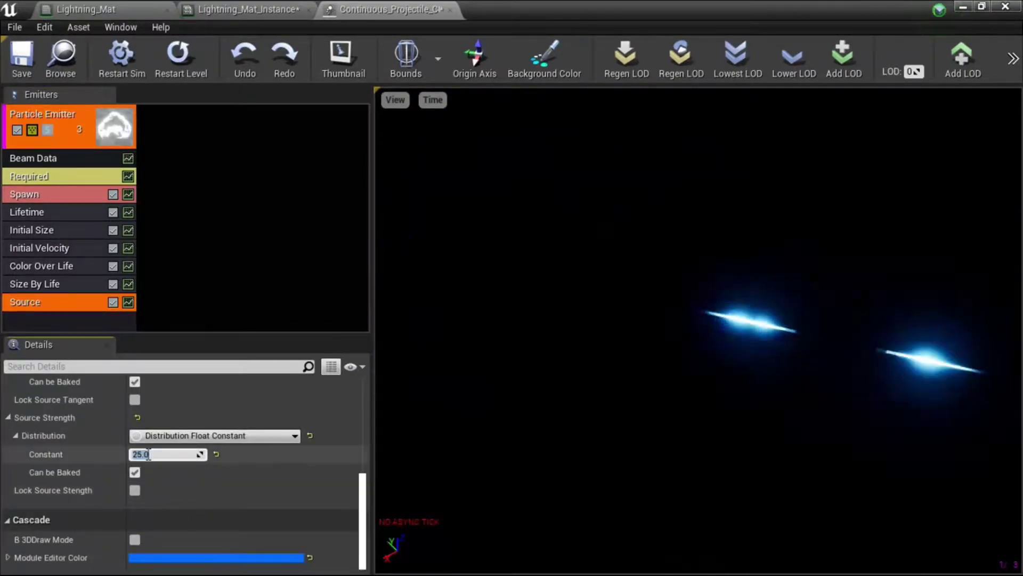
scroll(144, 431, "up", 3)
scroll(146, 431, "down", 4)
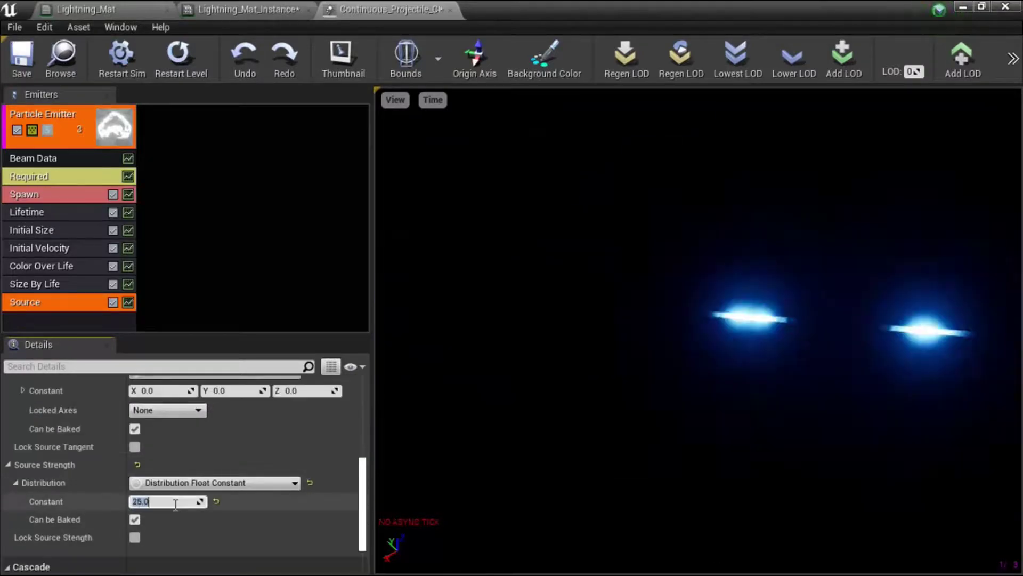
scroll(152, 462, "up", 1)
left_click(152, 463)
Add Target, another Source, and Noise modules to the beam for jagged lightning
right_click(126, 196)
left_click(210, 348)
left_click(172, 481)
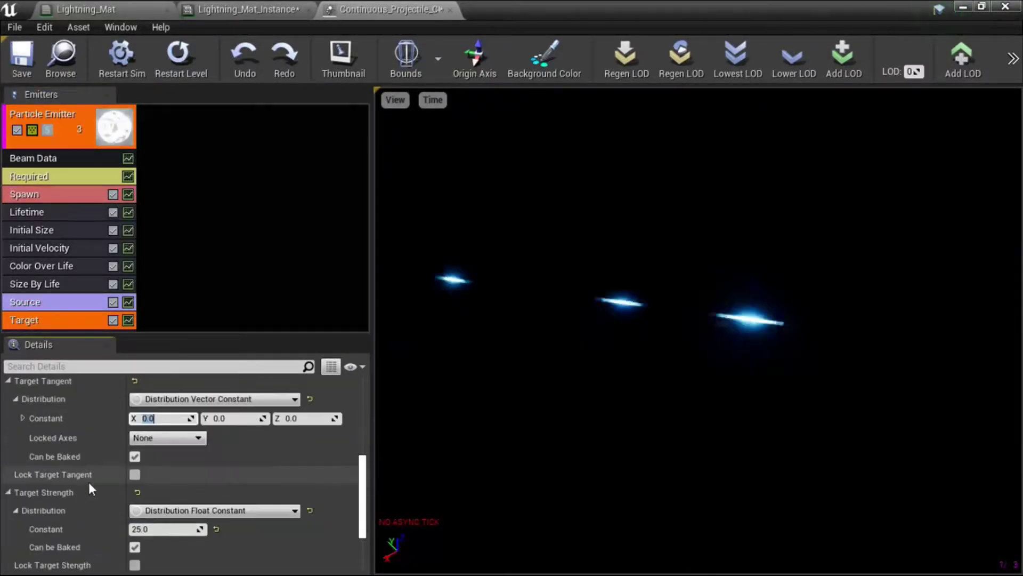
scroll(89, 485, "down", 5)
right_click(92, 266)
left_click(213, 330)
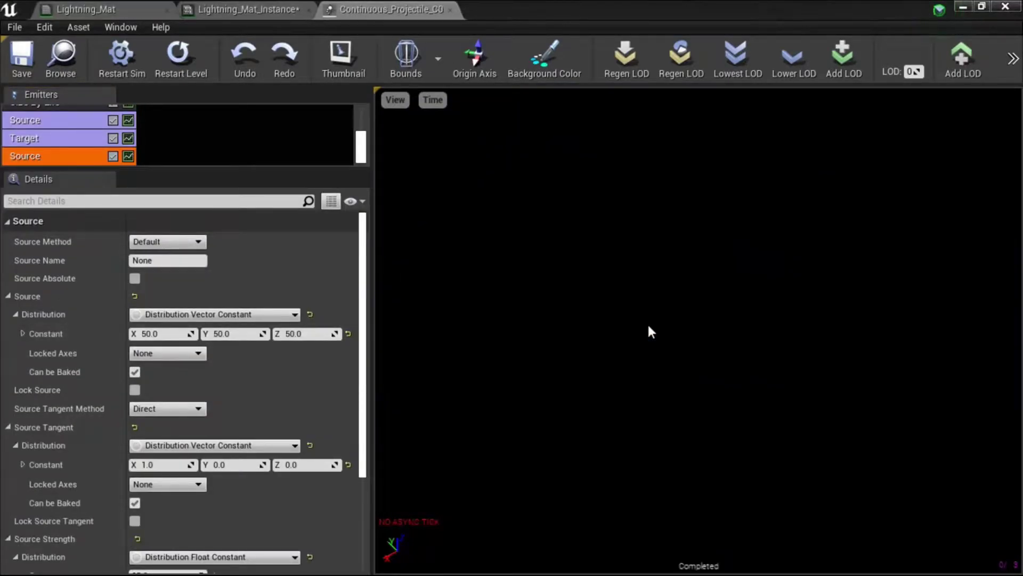
right_click(114, 127)
left_click(226, 242)
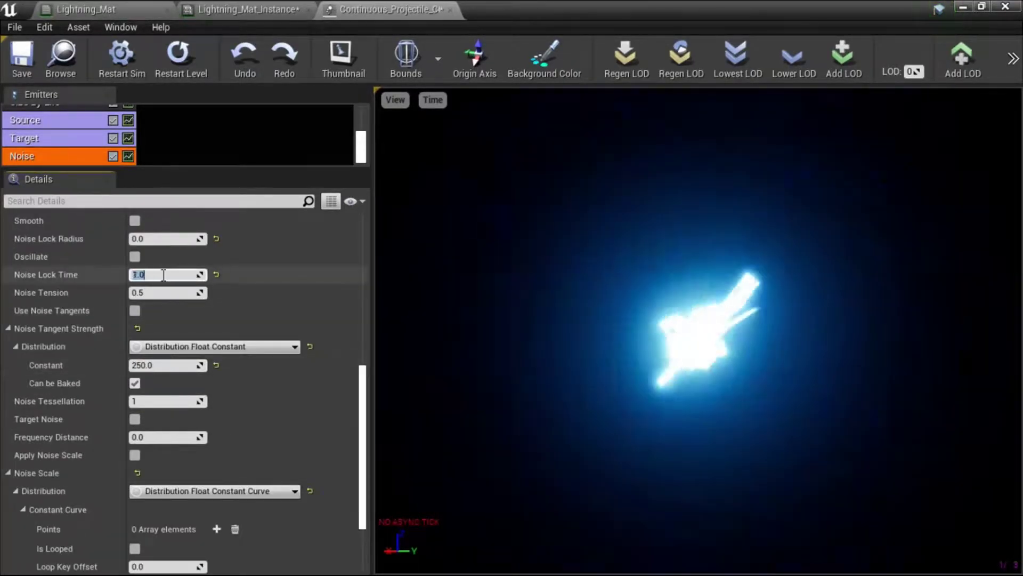
type("0.05")
Confirm a 0.05 Noise Lock Time, enlarge the module area, and begin adding a second emitter
scroll(170, 379, "down", 1)
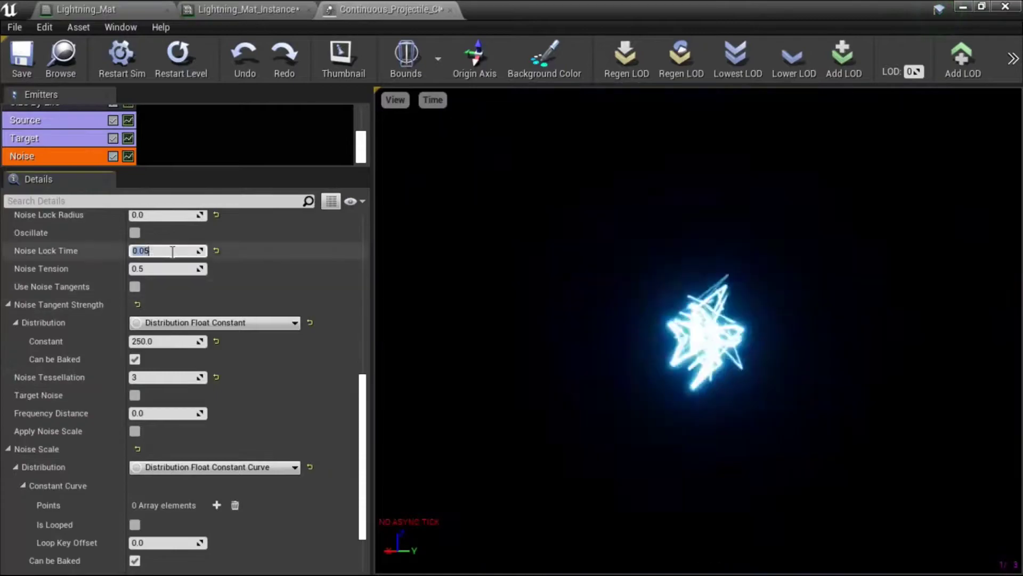
key("Return")
scroll(157, 373, "down", 1)
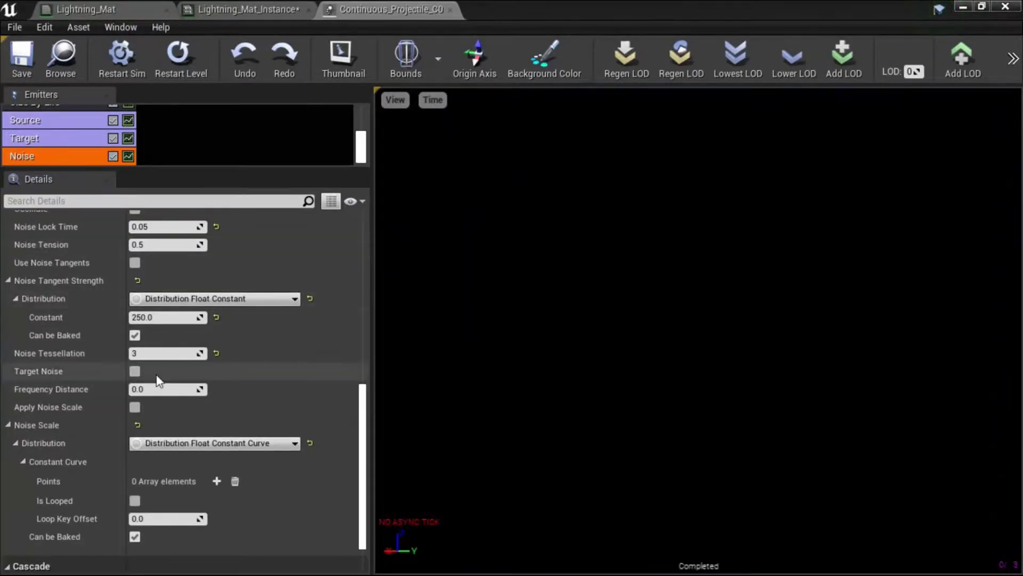
left_click_drag(173, 169, 174, 414)
left_click(21, 212)
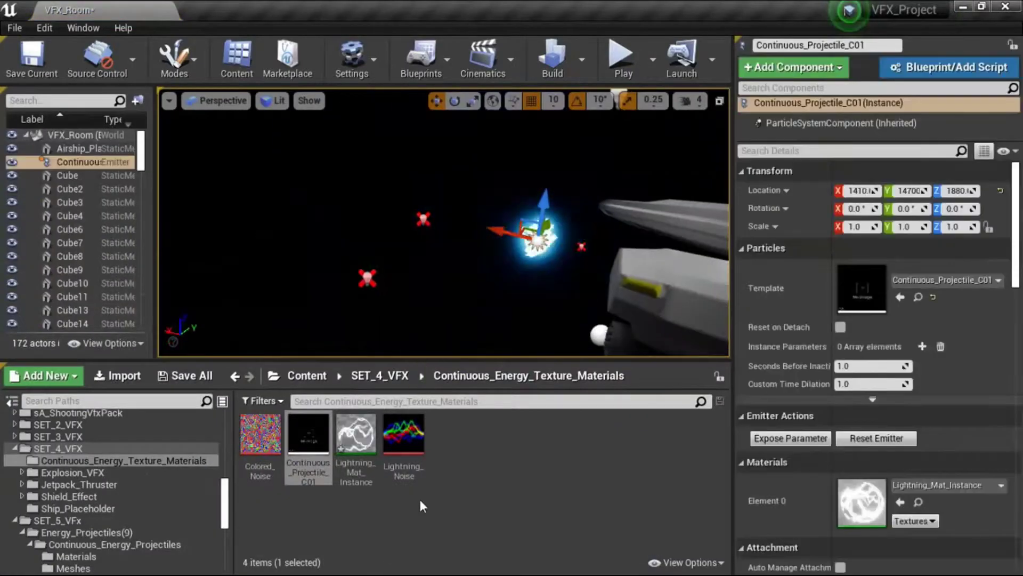
right_click(88, 373)
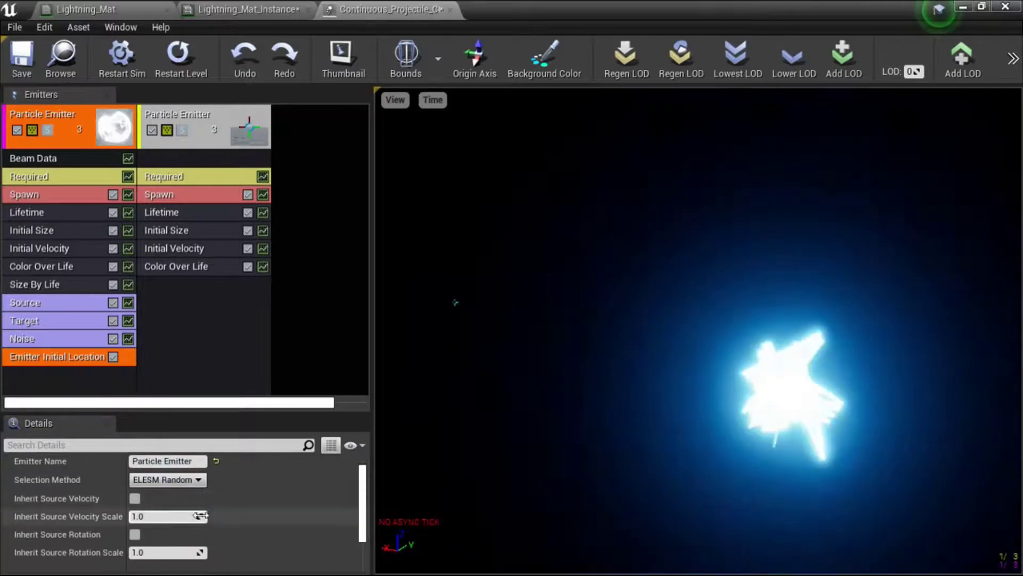
Select the Required module and bring up the add-module list for the spark emitter
scroll(200, 515, "down", 3)
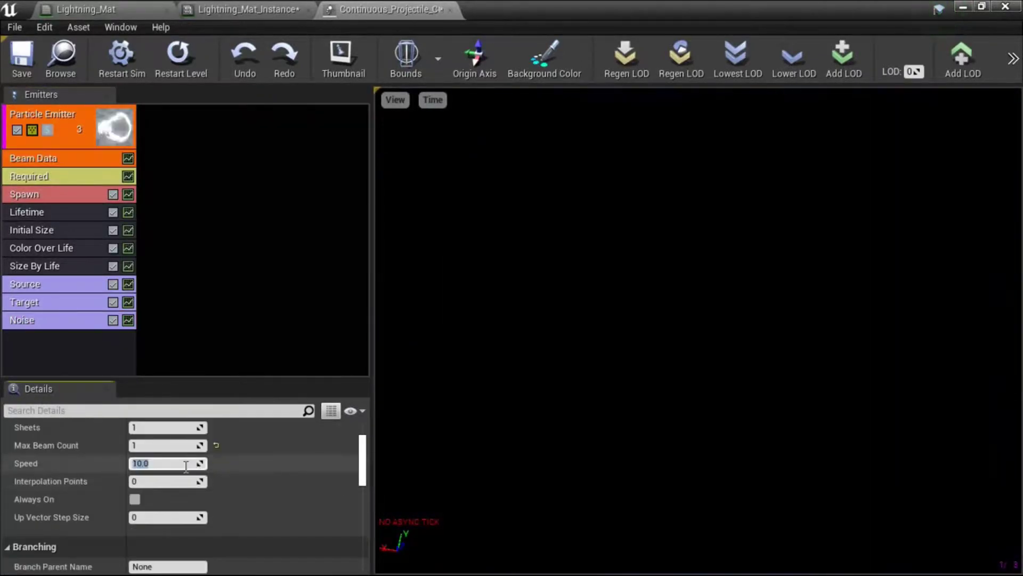
scroll(171, 491, "down", 5)
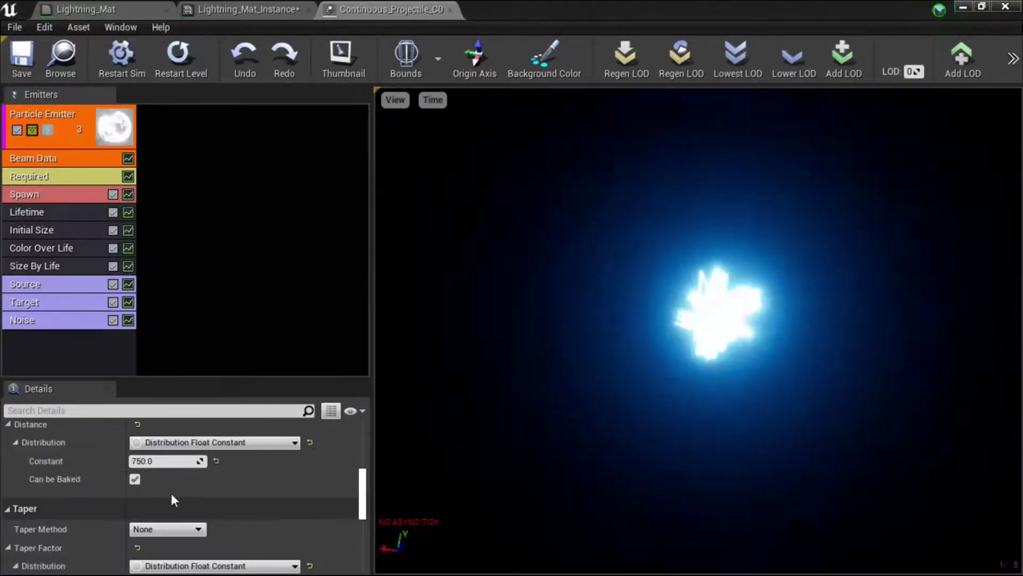
scroll(196, 501, "down", 5)
left_click(72, 181)
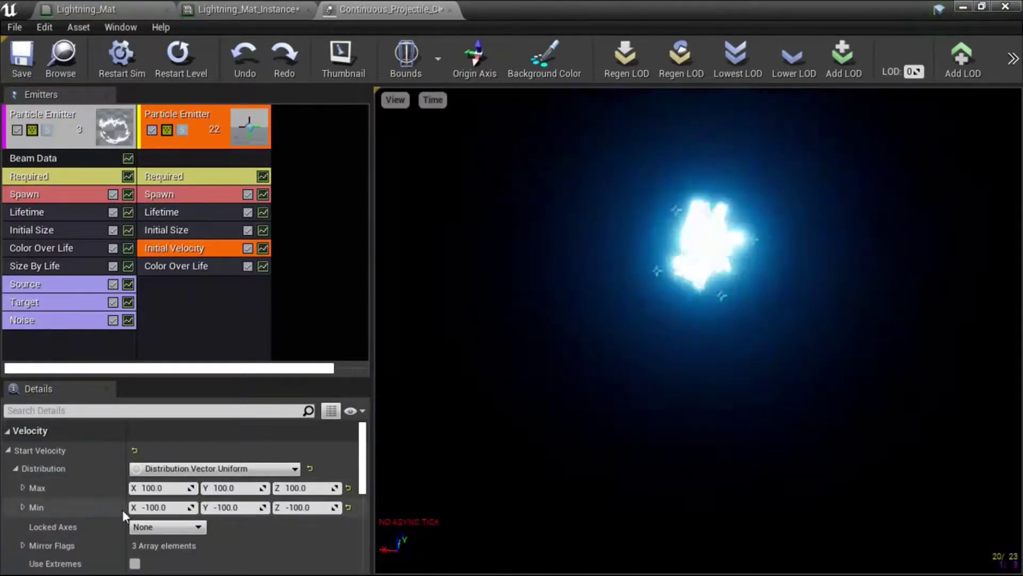
right_click(224, 320)
mouse_move(272, 515)
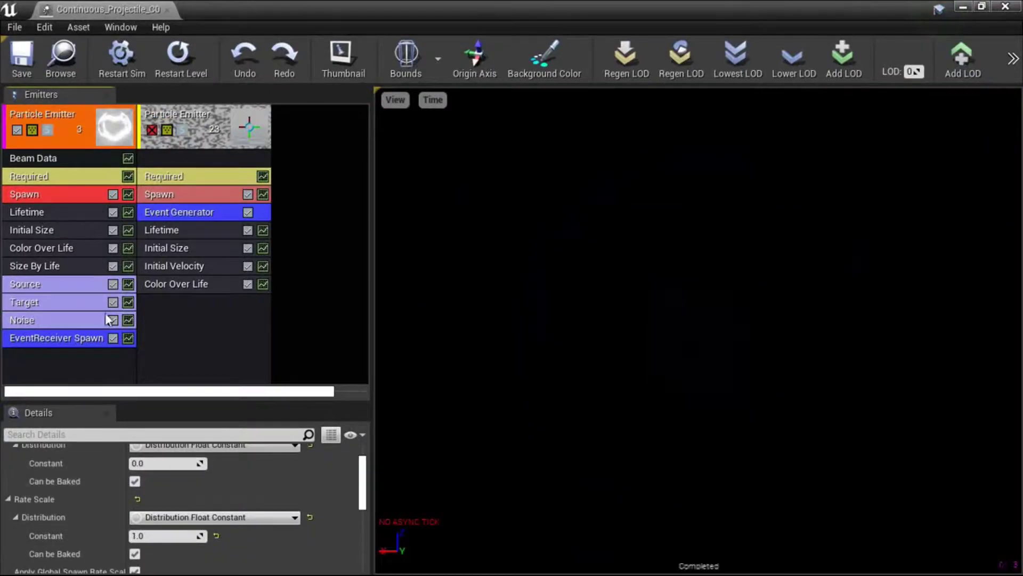
Toggle beam spawning off, review the spark's start velocity and size, then re-enable spawning
left_click(112, 194)
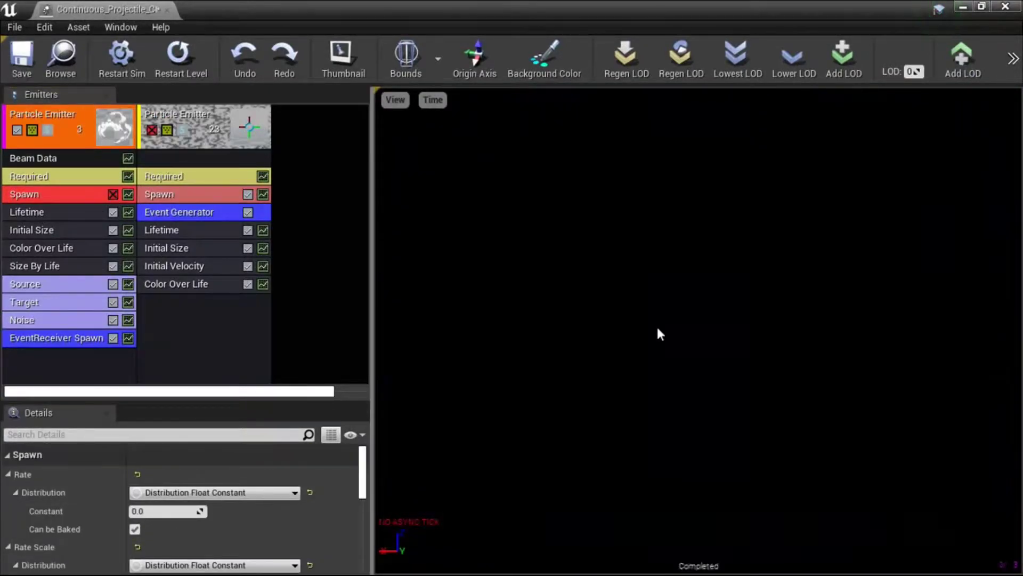
left_click(181, 266)
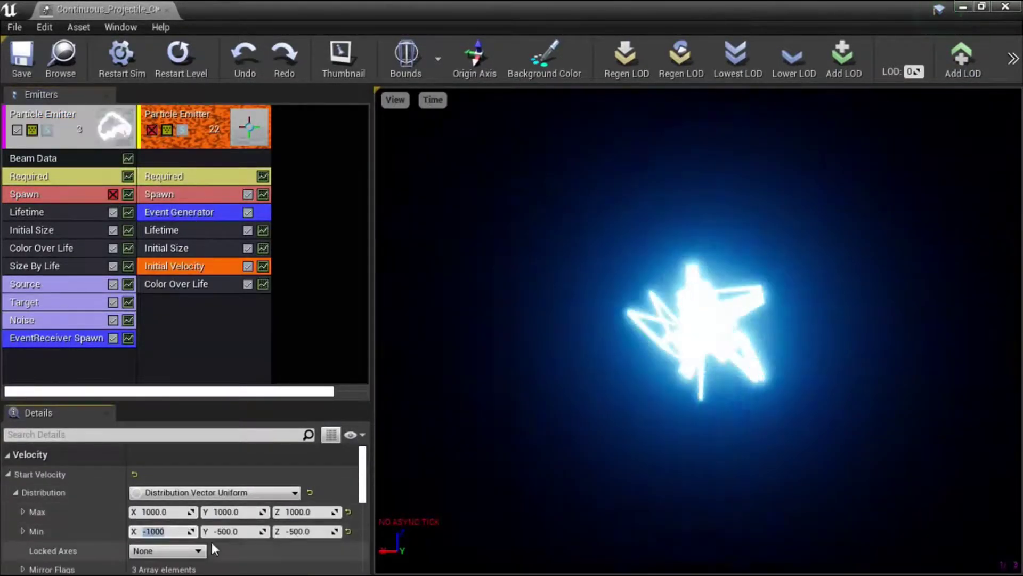
left_click(213, 247)
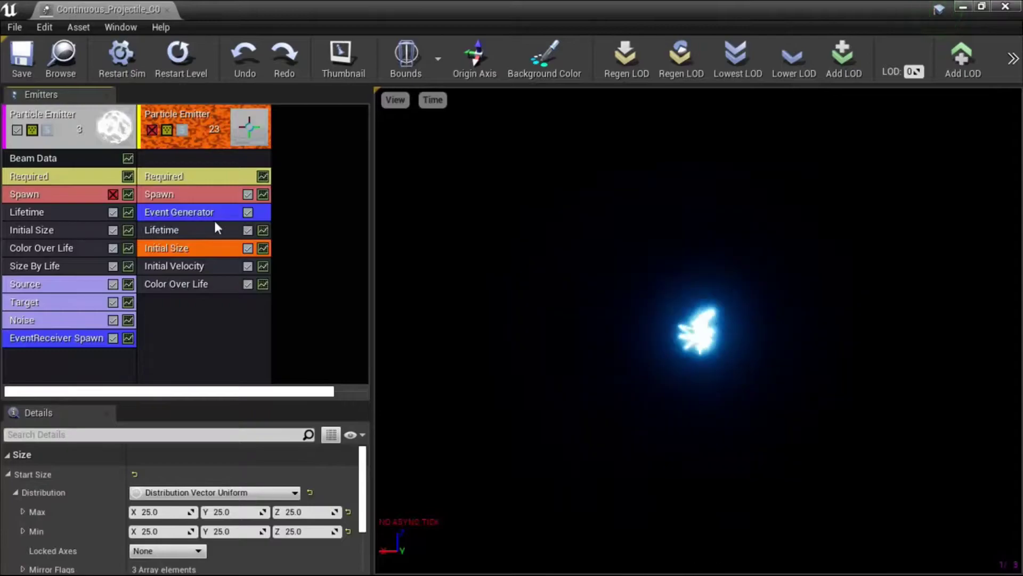
left_click(152, 129)
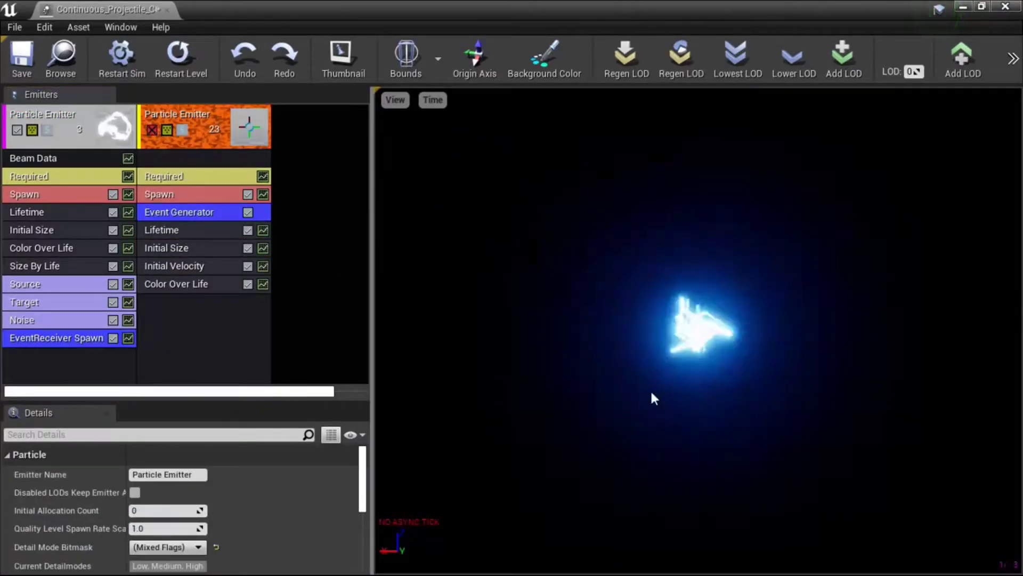
Add an Emitter Initial Location module sourcing its location from the 'Particle Emitter' emitter
right_click(106, 368)
left_click(273, 387)
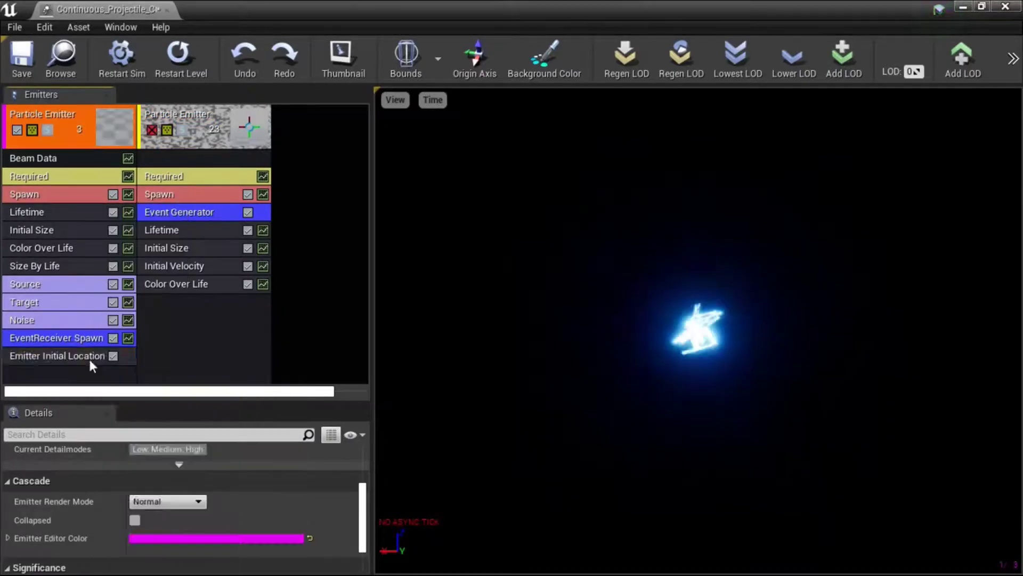
left_click(160, 474)
type("Particle Emitter")
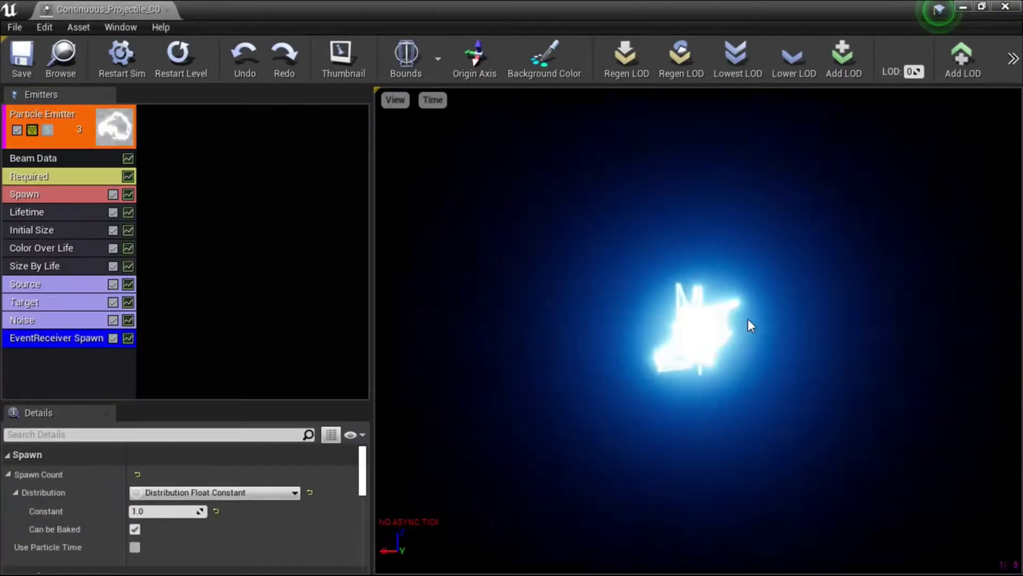
right_click(57, 344)
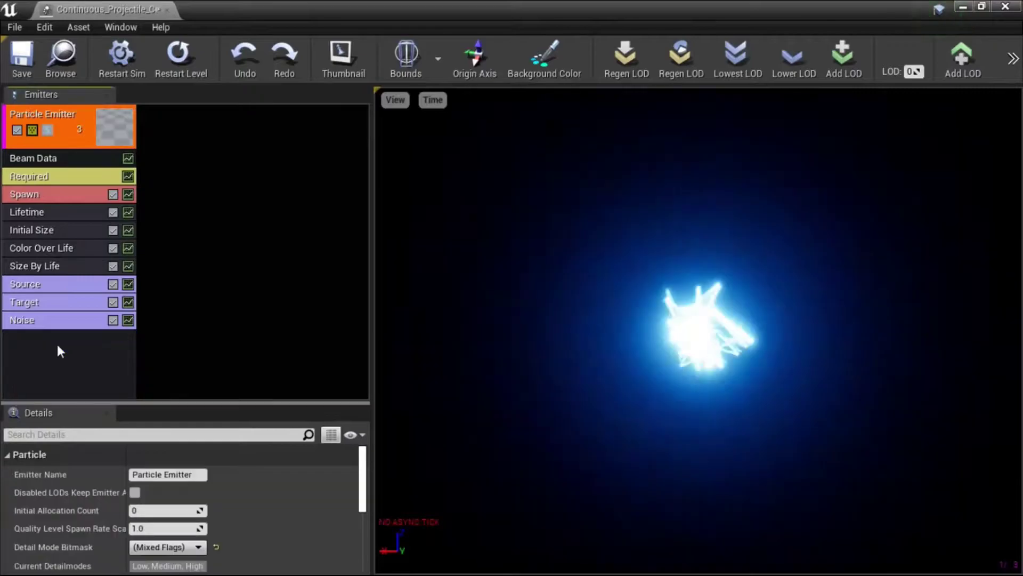
mouse_move(106, 566)
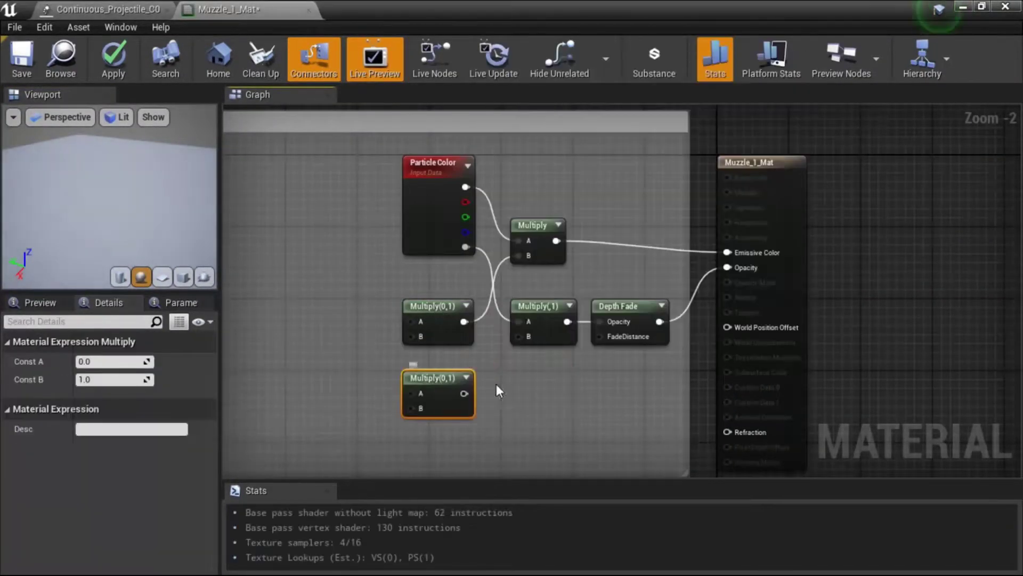
Add a TextureSampleParameterSubUV node named 'Sub UV Texture' to Muzzle_1_Mat's graph
left_click(361, 281)
right_click(362, 274)
type("parameter")
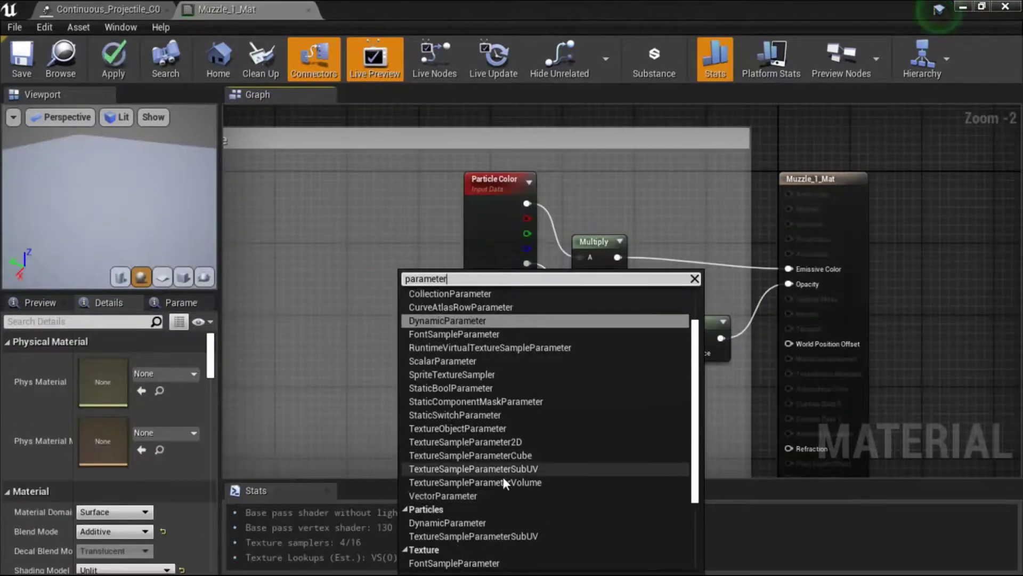
left_click(480, 454)
type("Sub UV Texture")
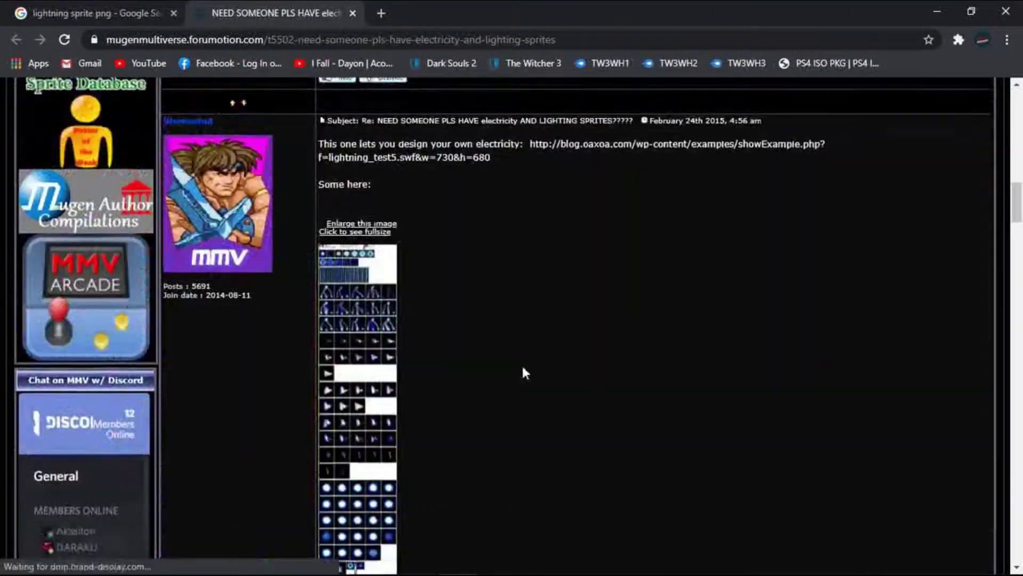
Open the thunder image's pngtree source page and dismiss the sign-up popup
scroll(523, 371, "down", 15)
scroll(523, 371, "down", 15)
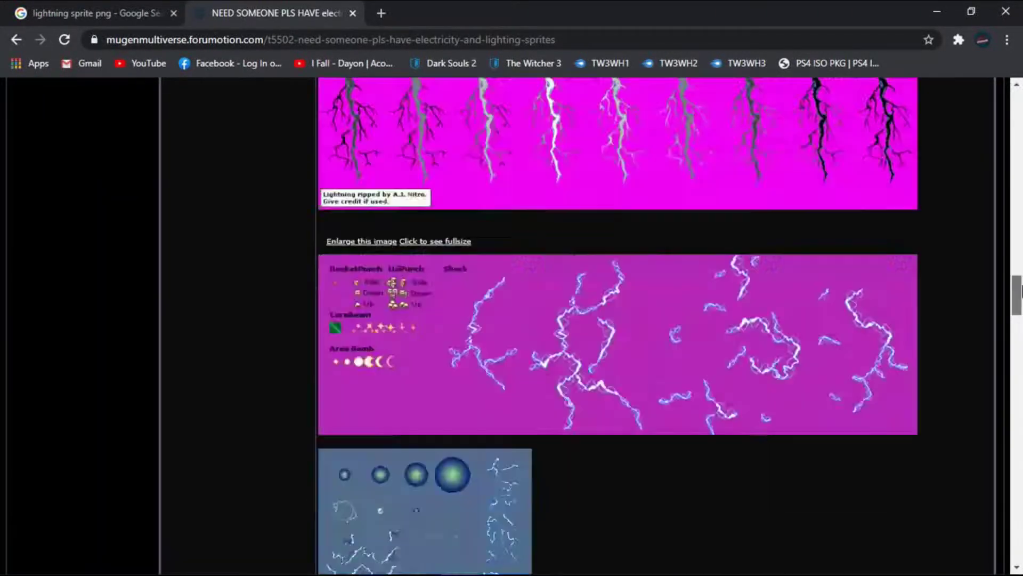
scroll(524, 371, "down", 15)
key("ctrl+Tab")
left_click(775, 465)
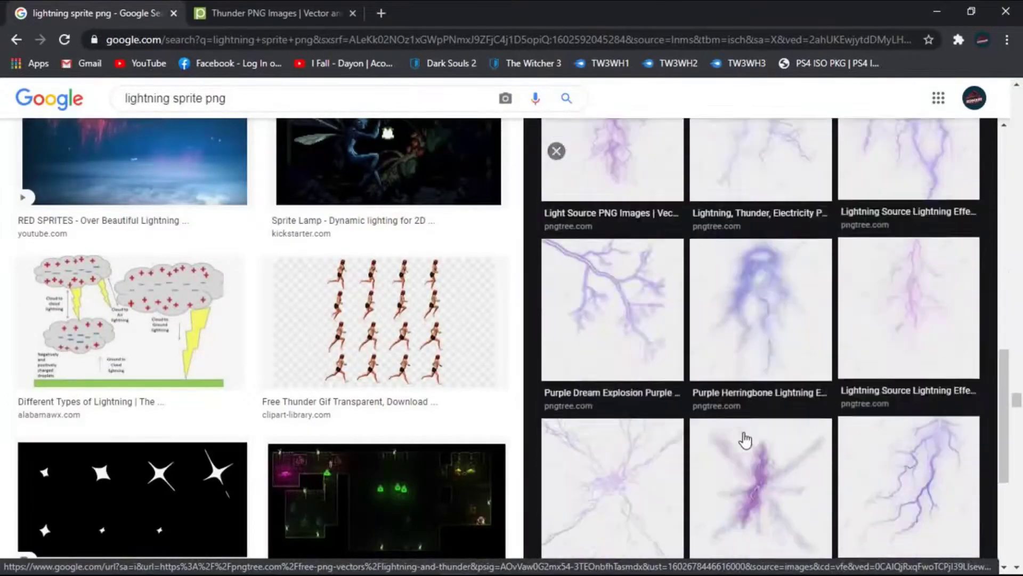
key("Escape")
scroll(598, 400, "down", 10)
Open the Purple Strong Branch Lightning page and start downloading the image
key("ctrl+Tab")
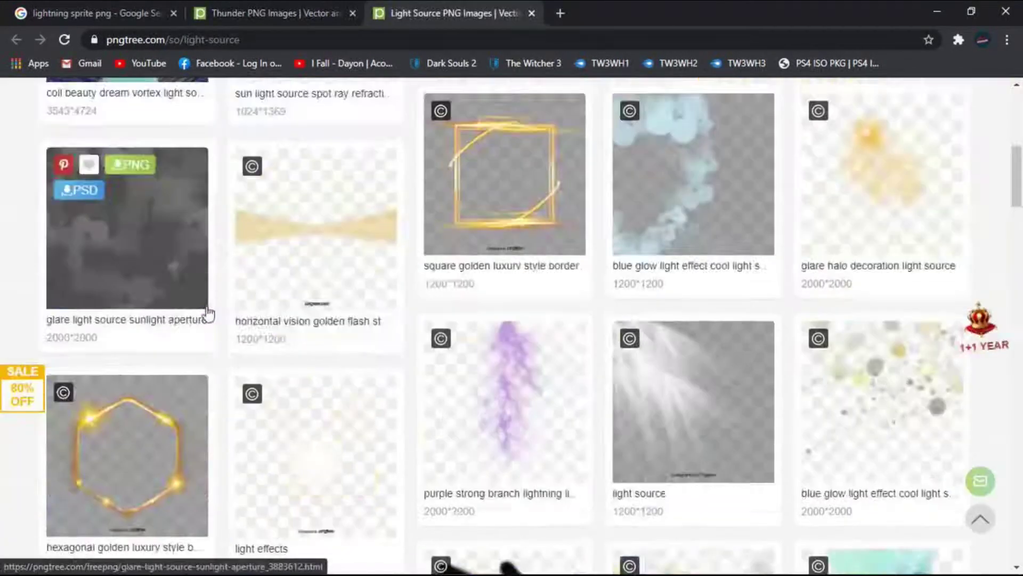
scroll(199, 435, "down", 10)
scroll(226, 390, "up", 10)
left_click(503, 192)
scroll(516, 368, "down", 10)
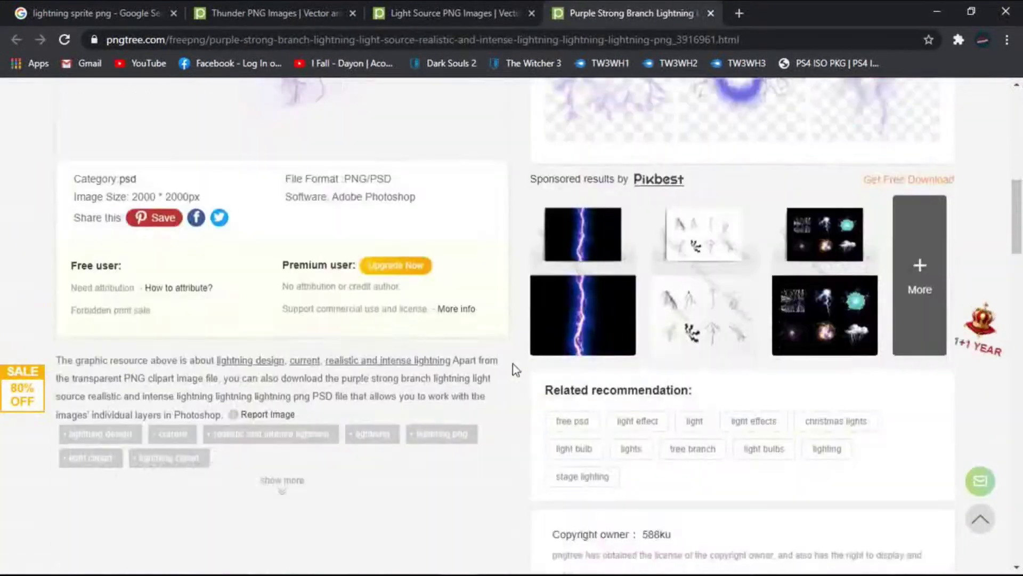
scroll(517, 368, "up", 10)
left_click(754, 164)
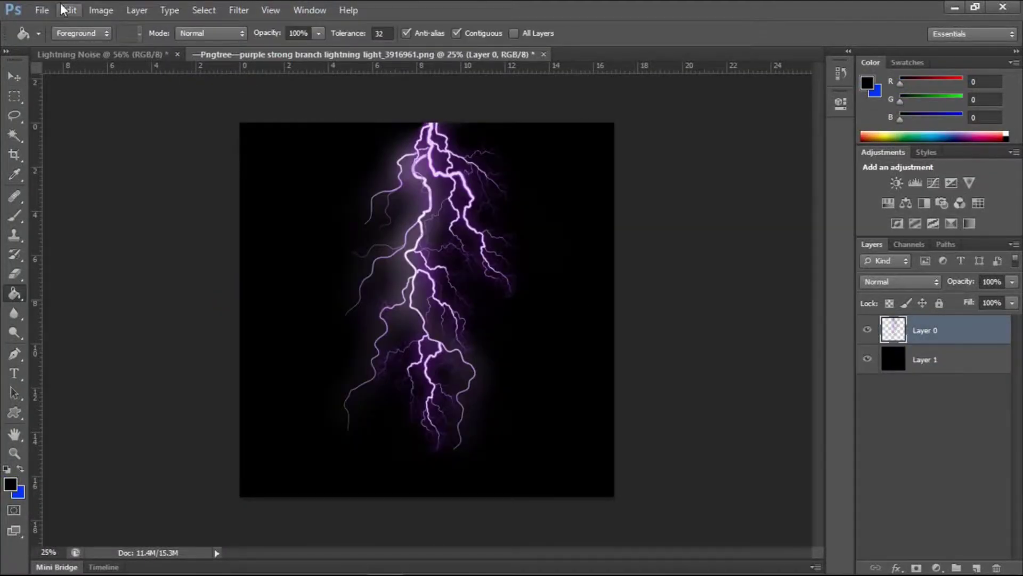
Recolour the lightning toward blue with Hue/Saturation and position it on the sheet
key("ctrl+u")
left_click_drag(676, 263, 656, 263)
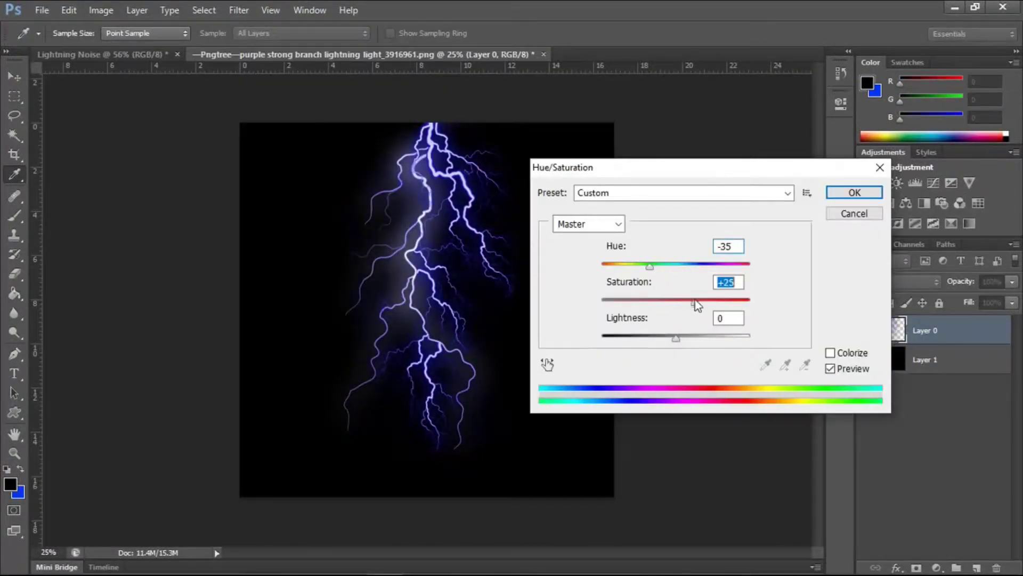
key("Tab")
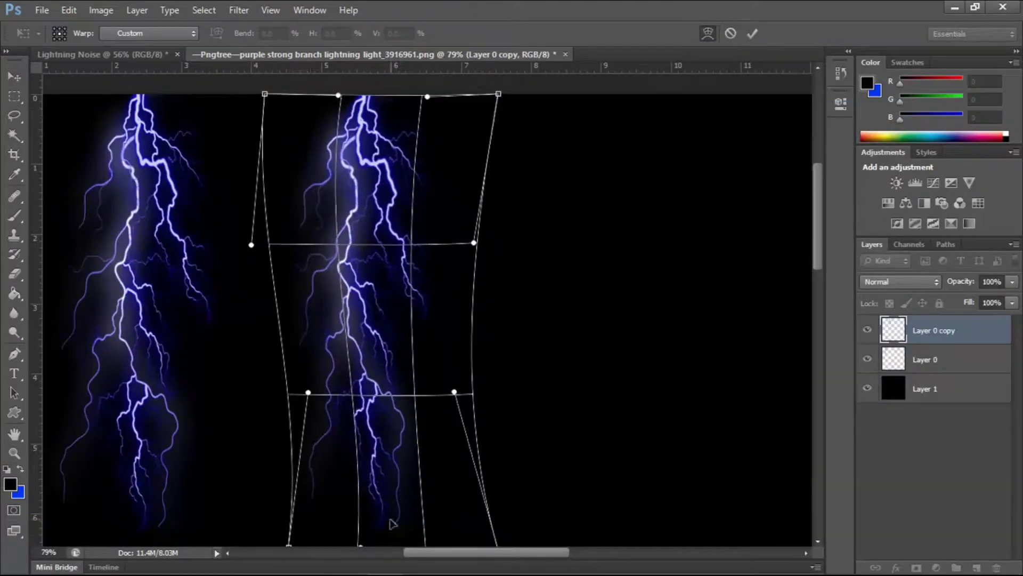
scroll(392, 523, "down", 3)
left_click_drag(498, 498, 535, 297)
scroll(341, 125, "up", 3)
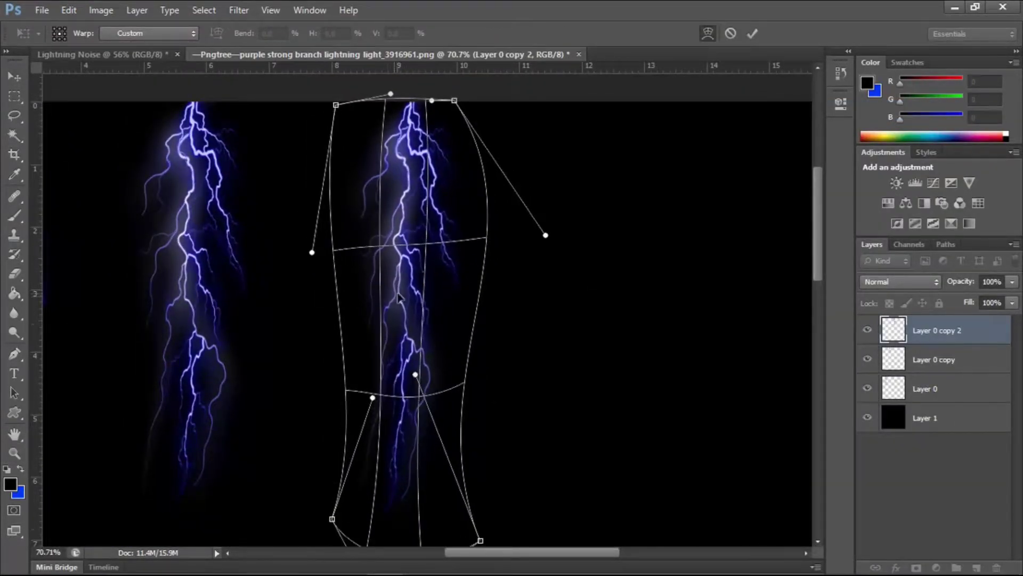
scroll(346, 145, "up", 3)
scroll(408, 413, "down", 5)
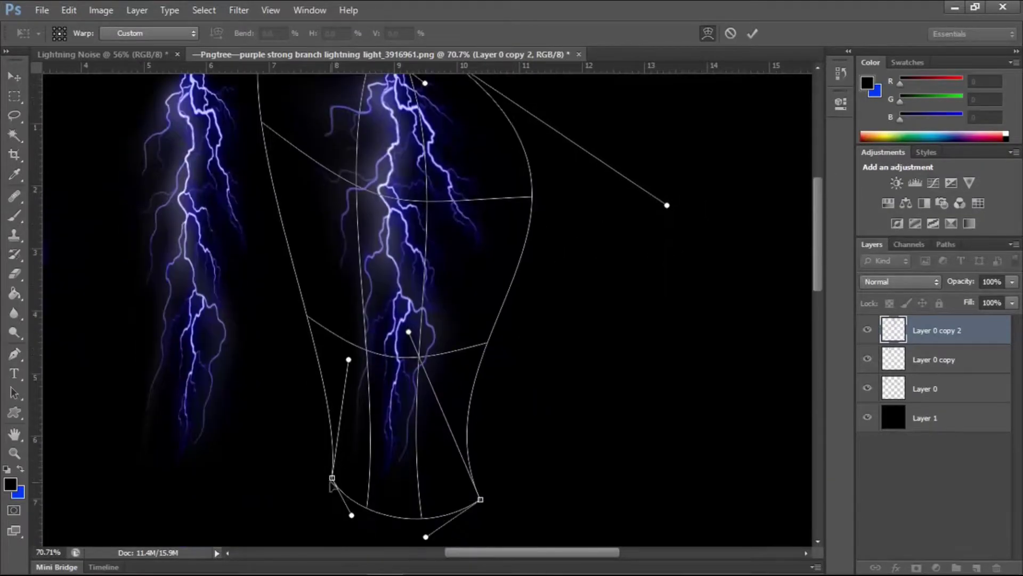
Warp the first lightning copy, discarding the distorted attempt and committing a fresh warp
left_click_drag(413, 396, 589, 293)
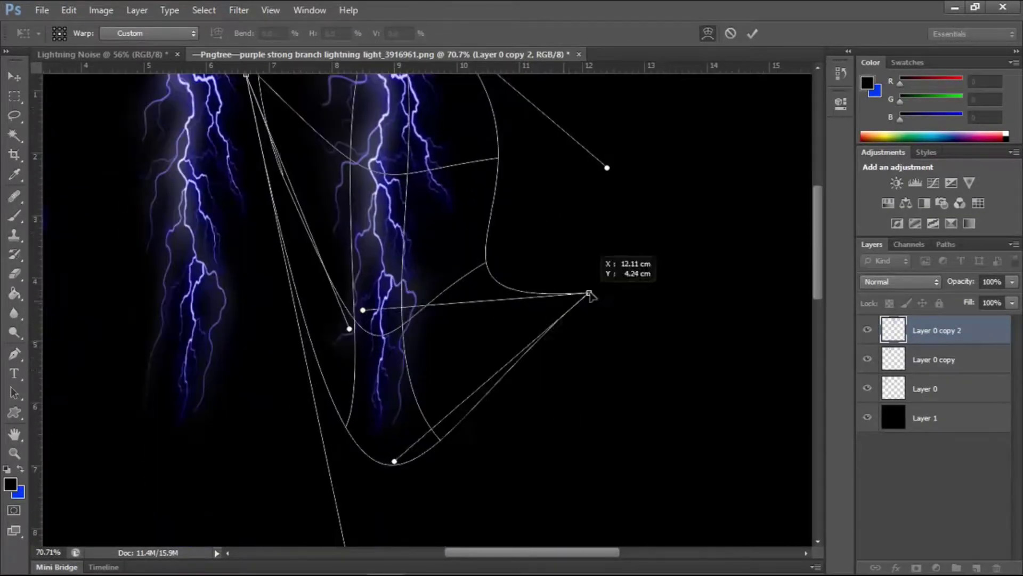
key("Escape")
key("ctrl+t")
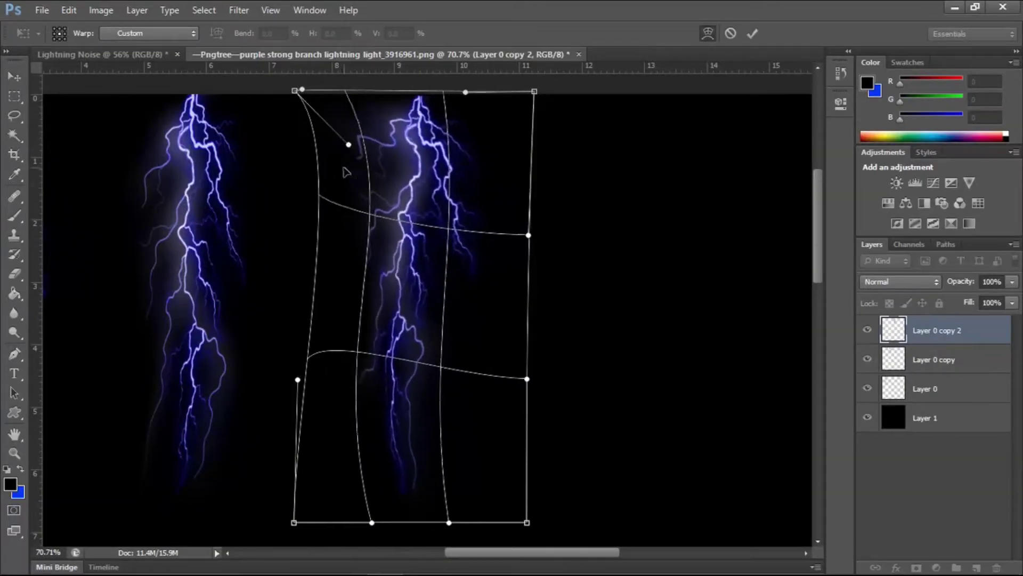
key("Return")
scroll(470, 288, "down", 3, "alt")
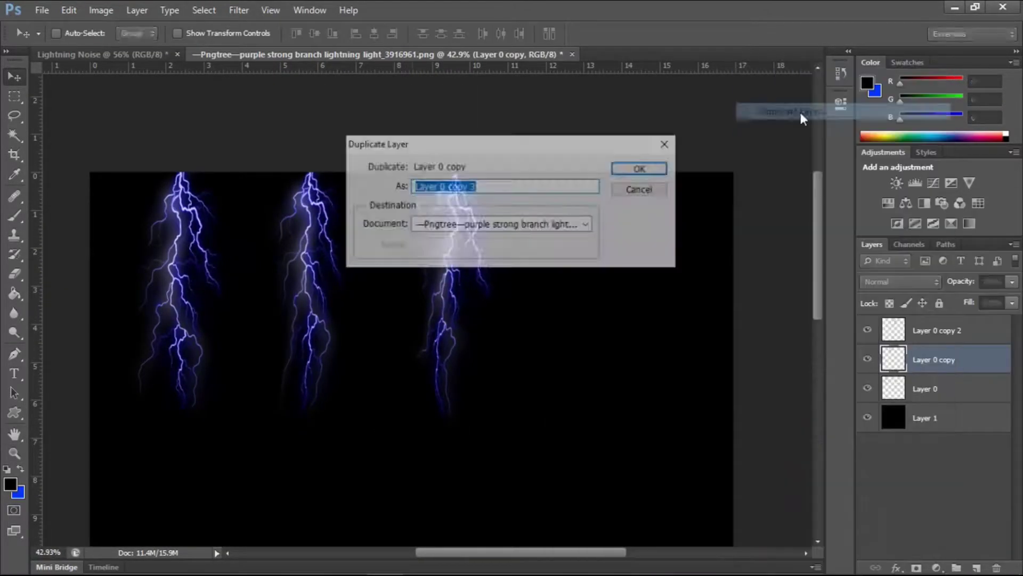
Duplicate the lightning copy to the right, warp its bottom, and save the sprite sheet
key("Return")
left_click_drag(499, 319, 637, 319)
key("ctrl+t")
scroll(613, 319, "up", 2, "alt")
left_click_drag(505, 352, 484, 318)
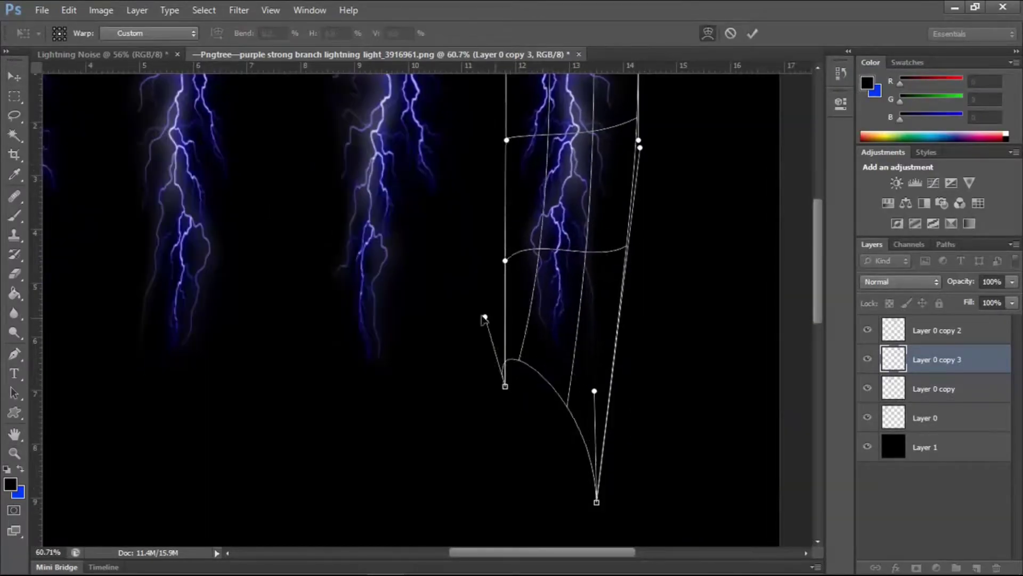
scroll(516, 201, "up", 3)
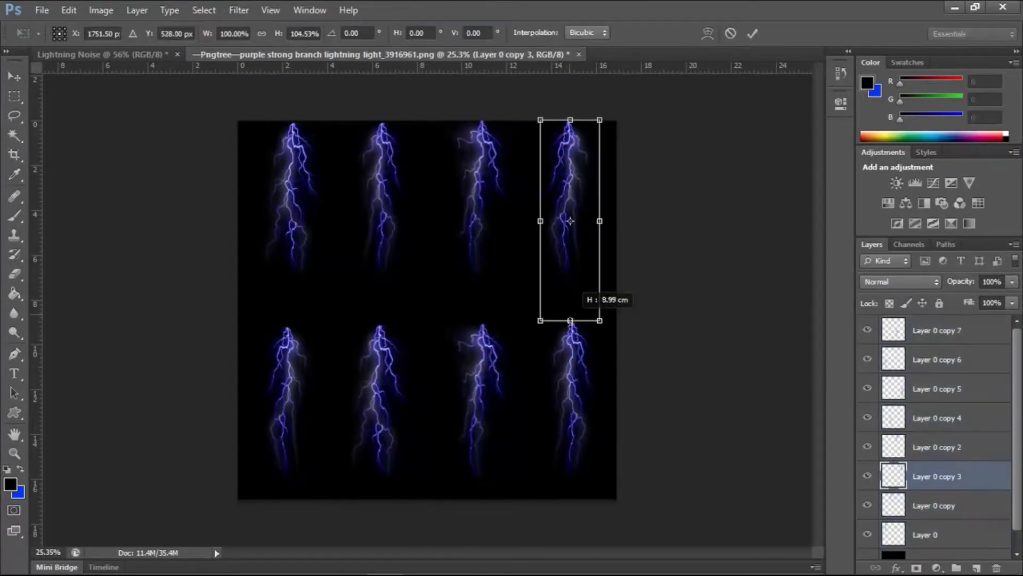
key("ctrl+s")
key("Return")
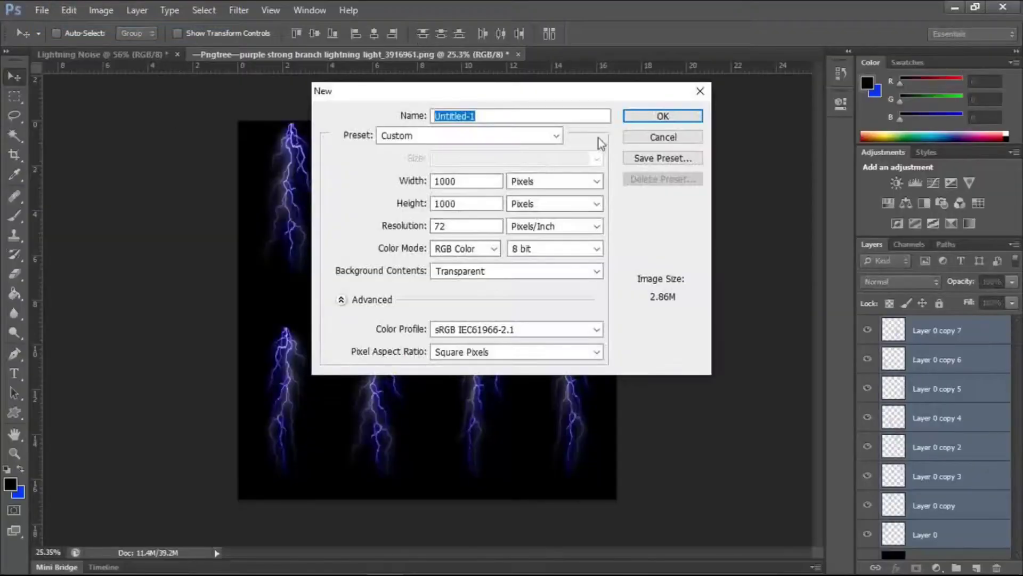
Fill the new 1000×1000 Mask document with a black-to-white vertical gradient and save it
key("ctrl+z")
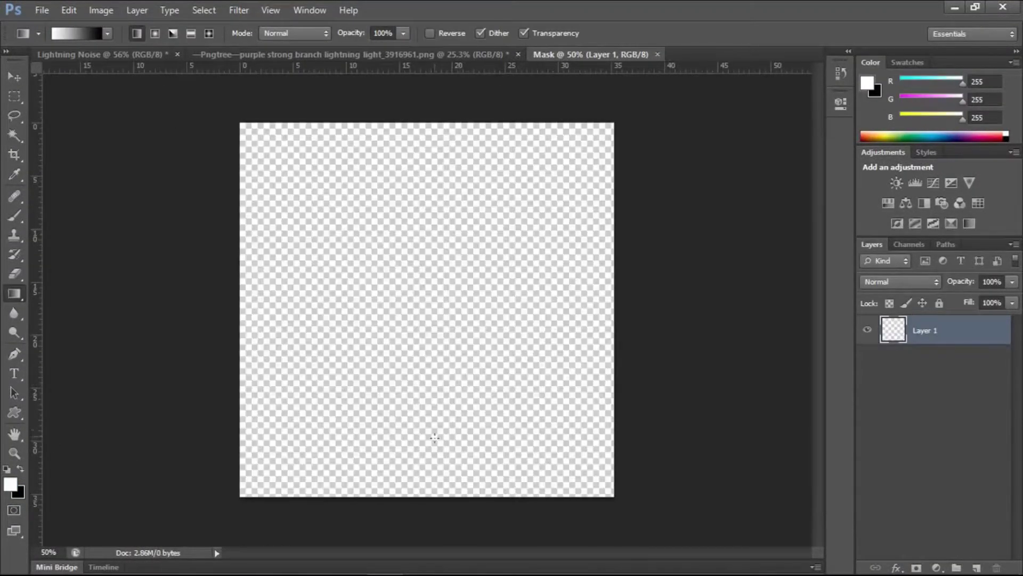
left_click_drag(434, 466, 435, 158)
key("ctrl+s")
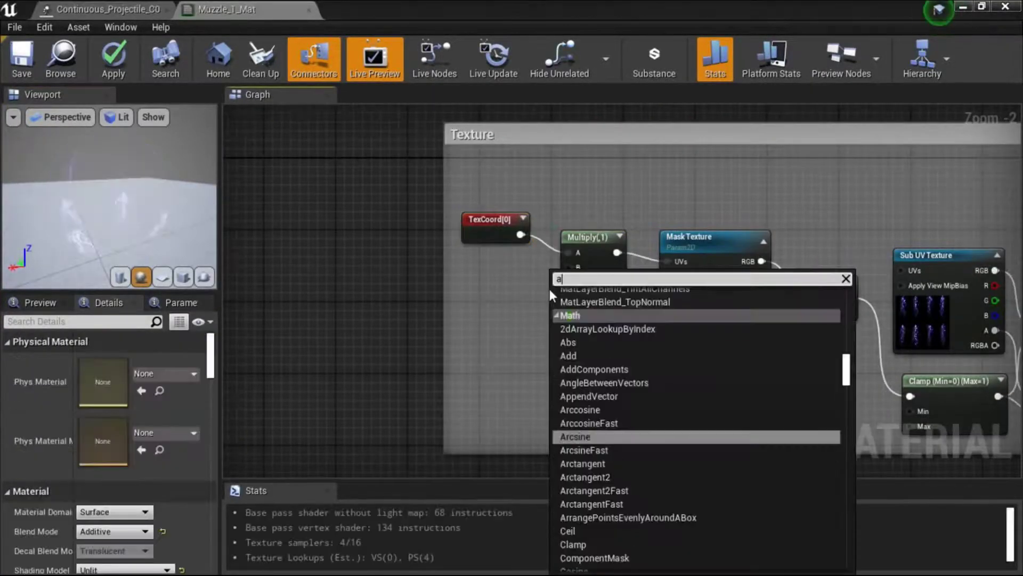
Add an Append node to Muzzle_1_Mat's graph, then create a new material asset
left_click(584, 396)
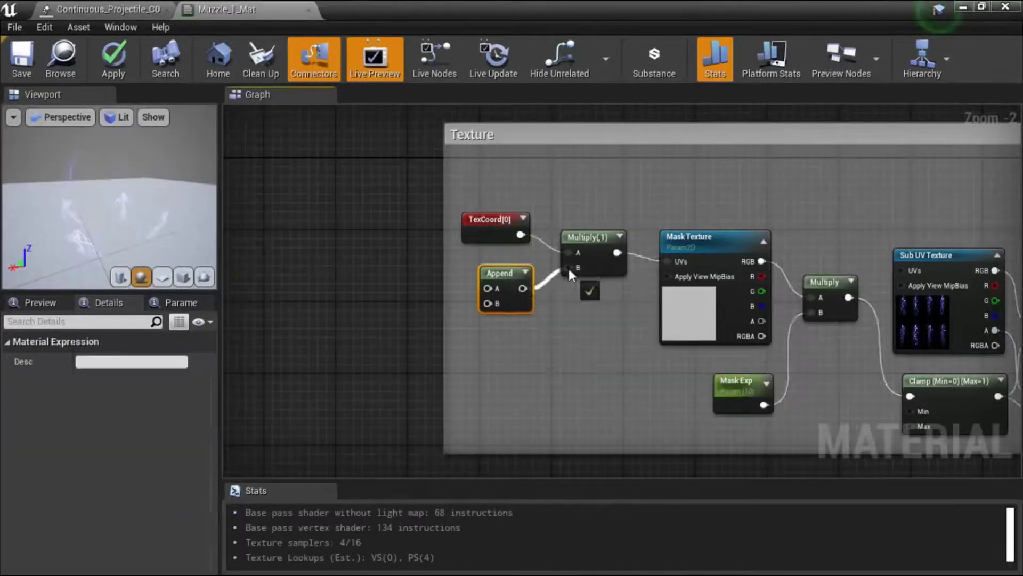
right_click(500, 286)
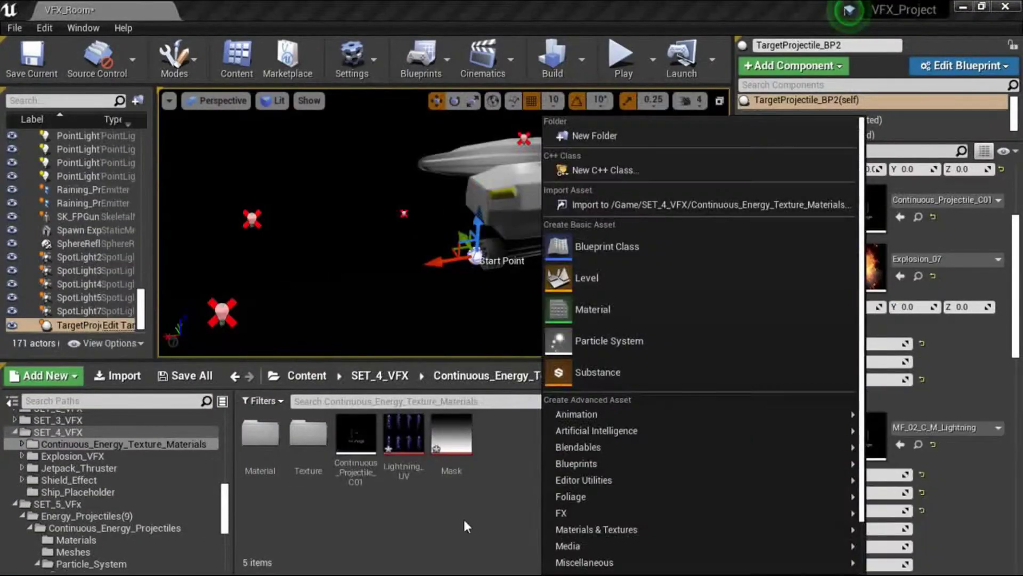
left_click(592, 309)
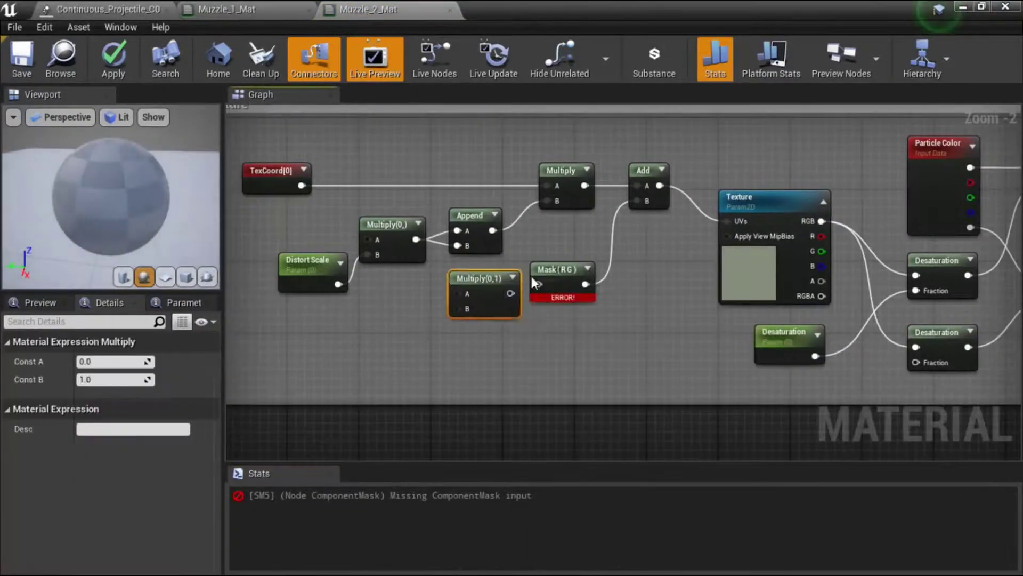
Connect the Multiply and Distort Scale nodes into the UV distortion chain and save Muzzle_2_Mat
left_click(433, 216)
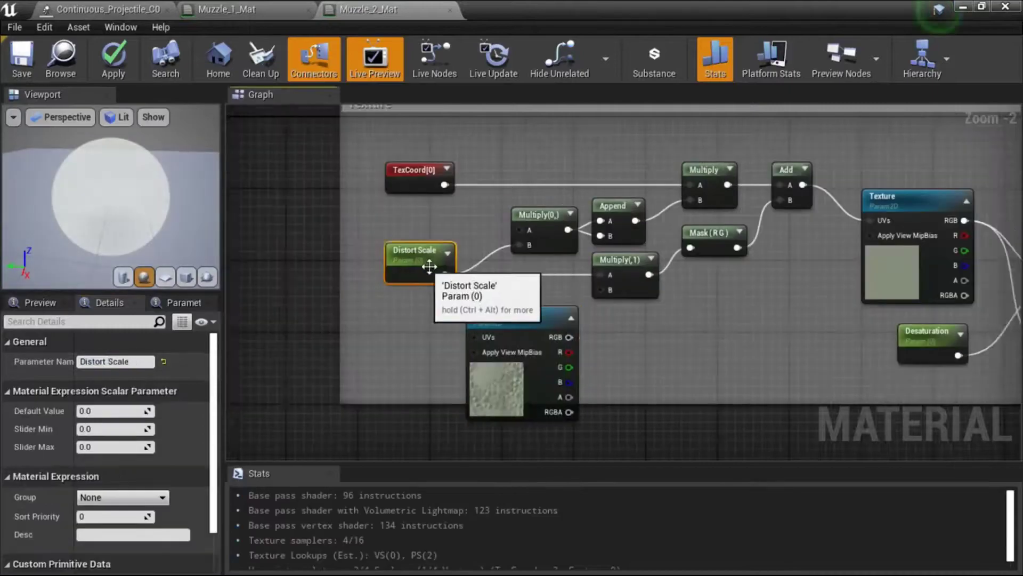
left_click(670, 176)
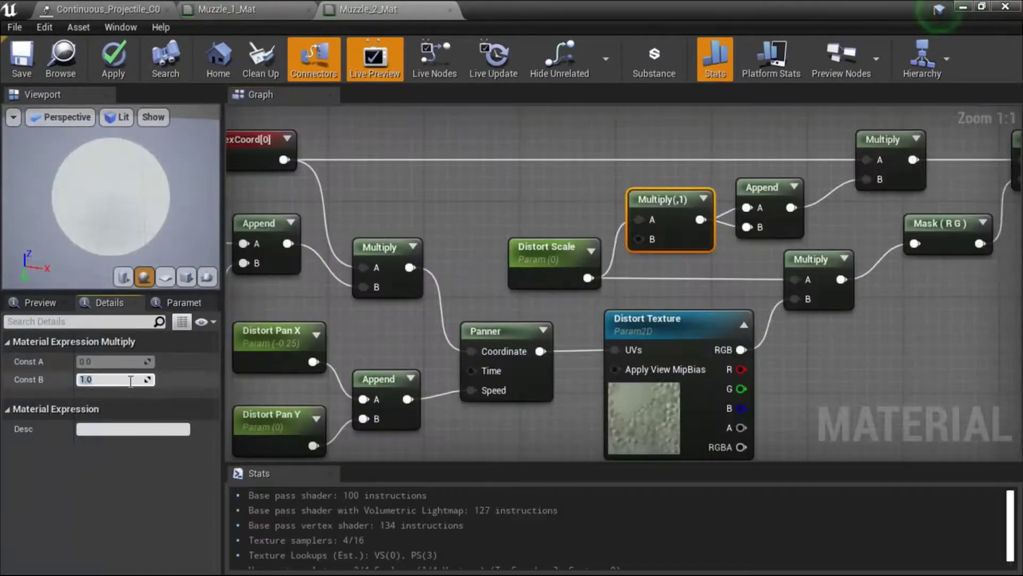
right_click(516, 200)
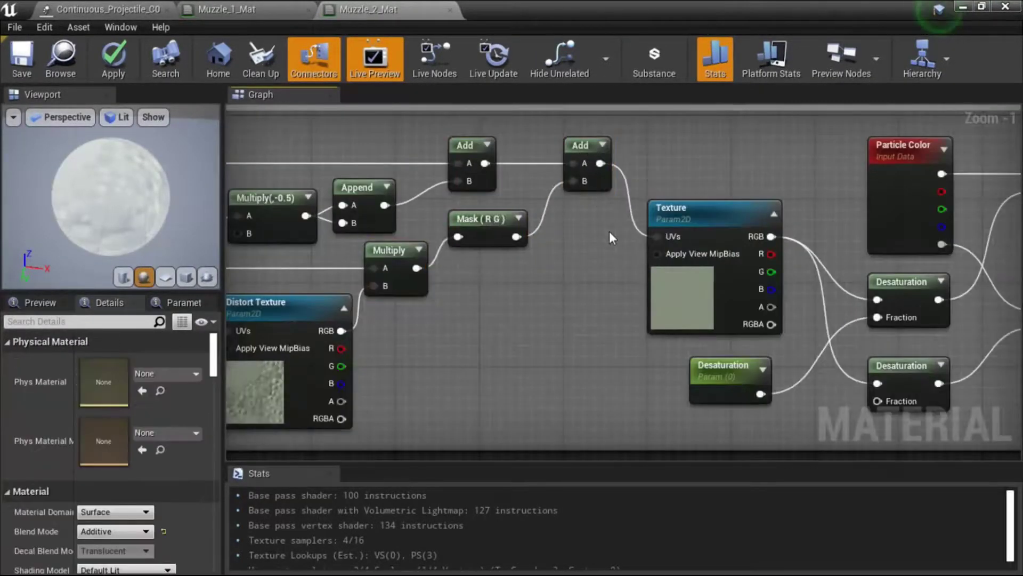
key("ctrl+s")
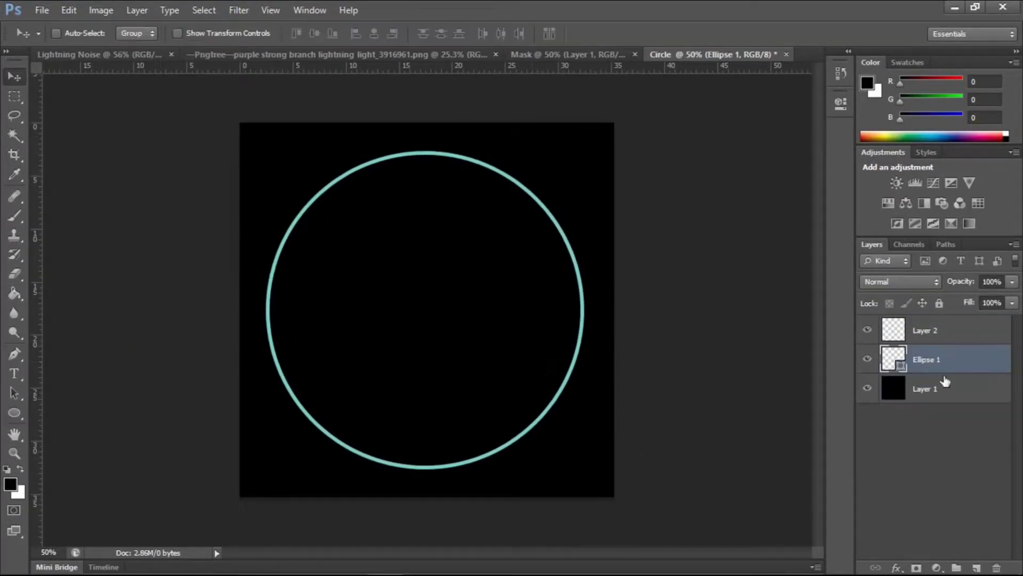
Give the Ellipse 1 layer an Outer Glow in a newly chosen colour
right_click(945, 380)
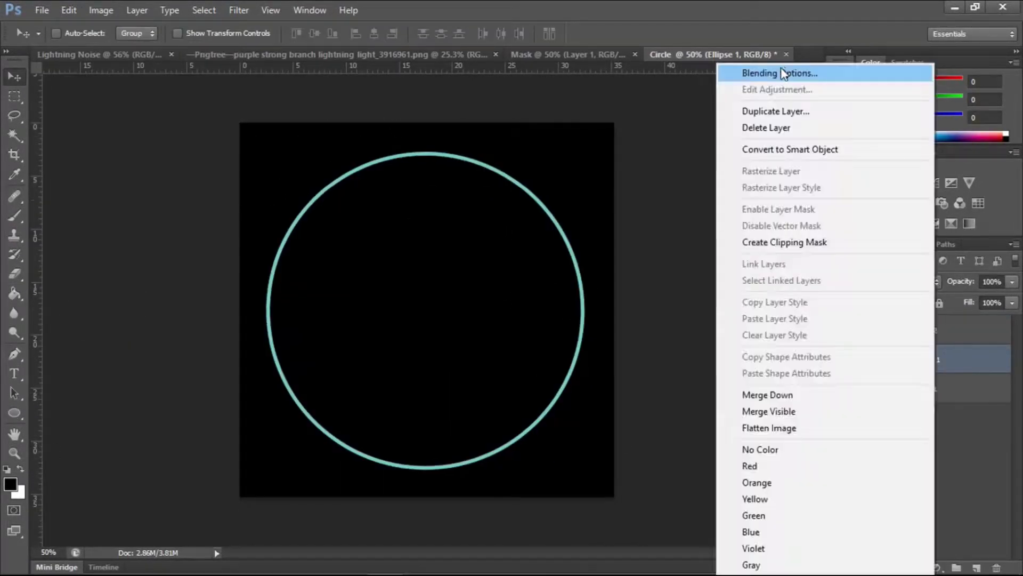
left_click(776, 71)
left_click(736, 314)
left_click_drag(584, 320, 558, 296)
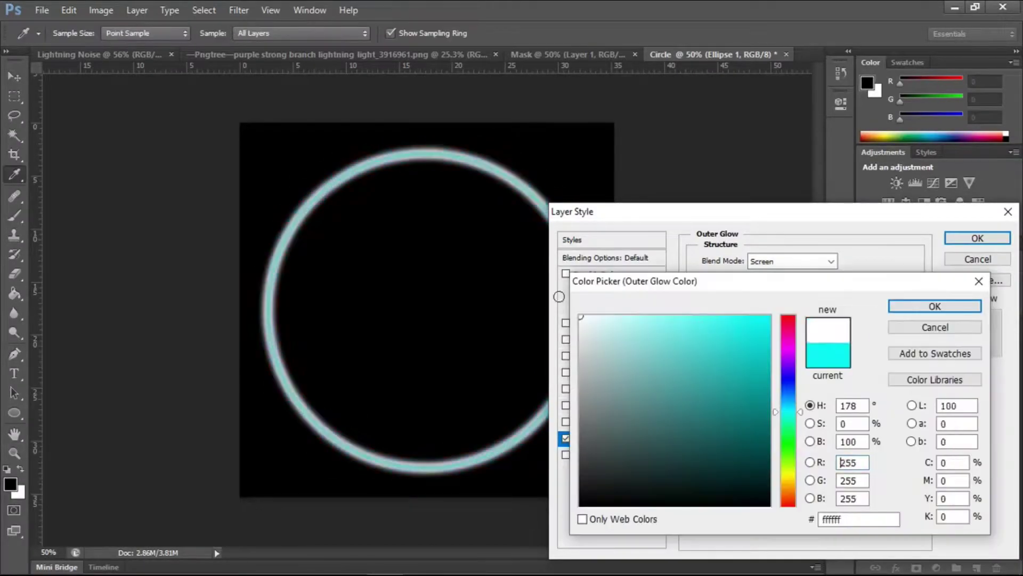
left_click(935, 306)
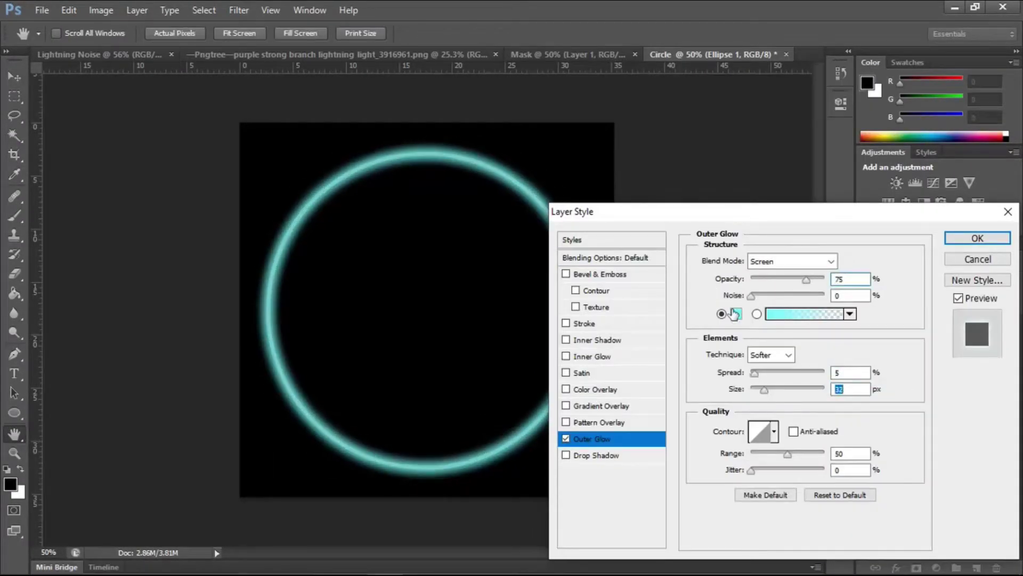
key("Return")
Paint white bristle-brush strokes in the circle, with a size-35 stroke along its top
key("b")
right_click(384, 298)
left_click(521, 231)
key("ctrl+a")
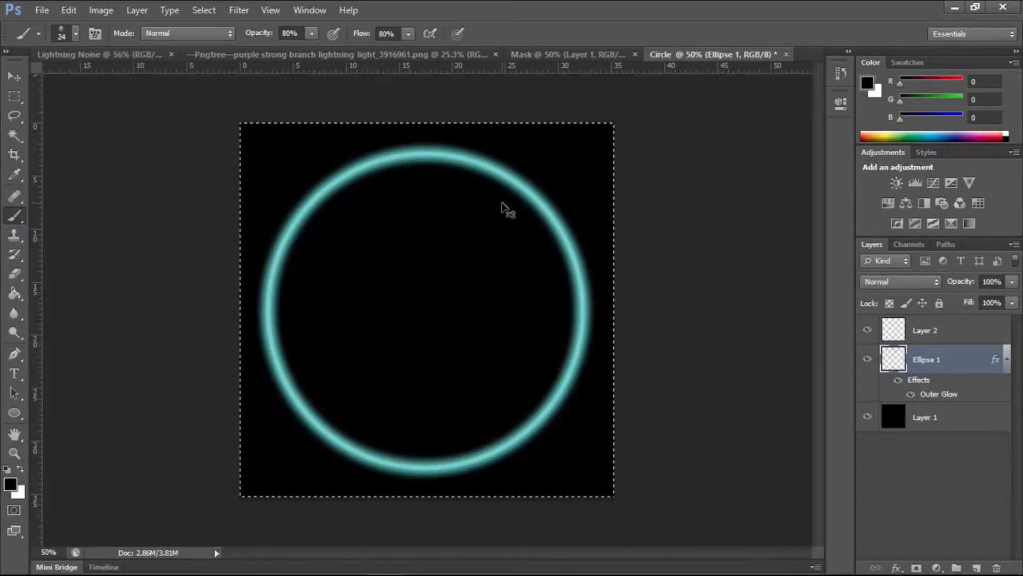
left_click(76, 33)
left_click(29, 210)
left_click_drag(299, 216, 347, 236)
left_click_drag(283, 240, 341, 266)
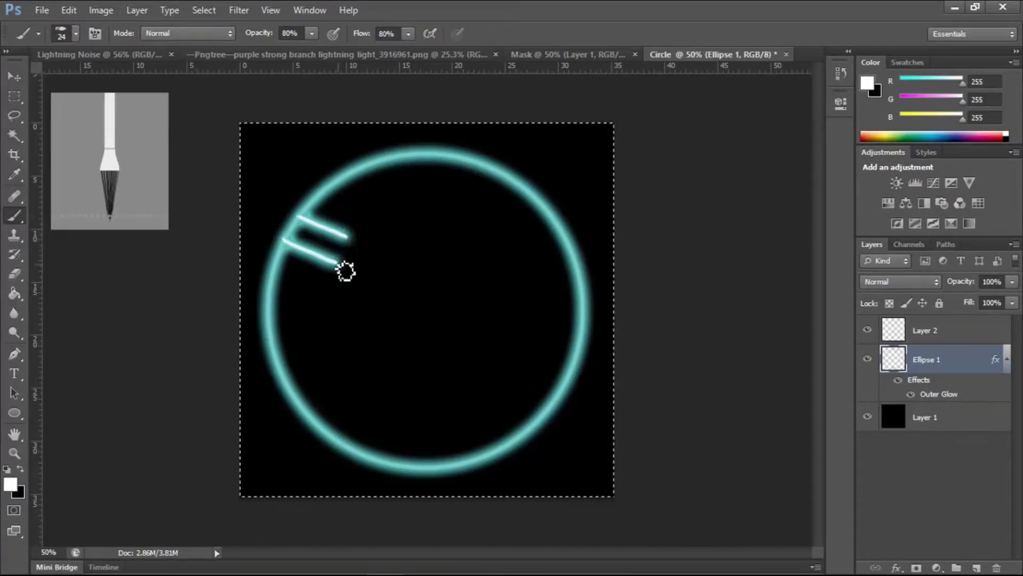
key("ctrl+z")
right_click(462, 314)
type("35")
key("Return")
left_click_drag(408, 201, 449, 170)
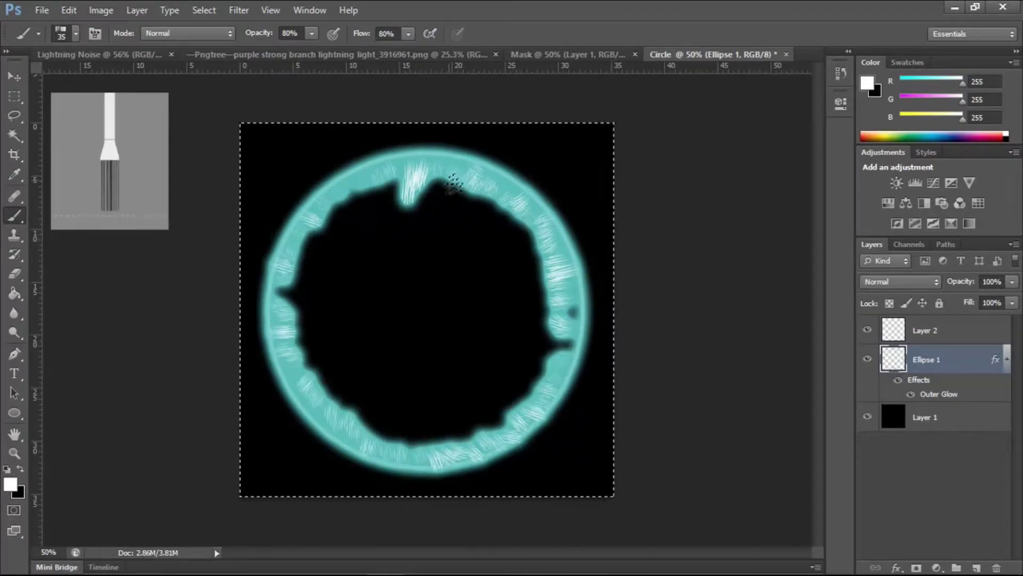
Add smaller white bristle and pointed-brush dabs at the circle's top, undoing unwanted strokes
key("bracketleft")
key("bracketleft")
key("bracketleft")
left_click_drag(426, 202, 454, 197)
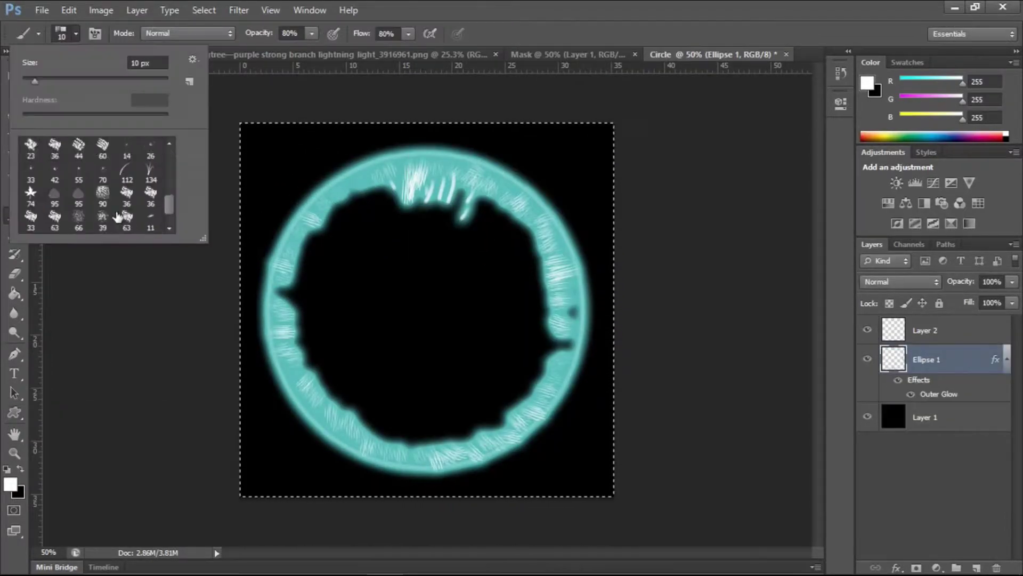
left_click(78, 216)
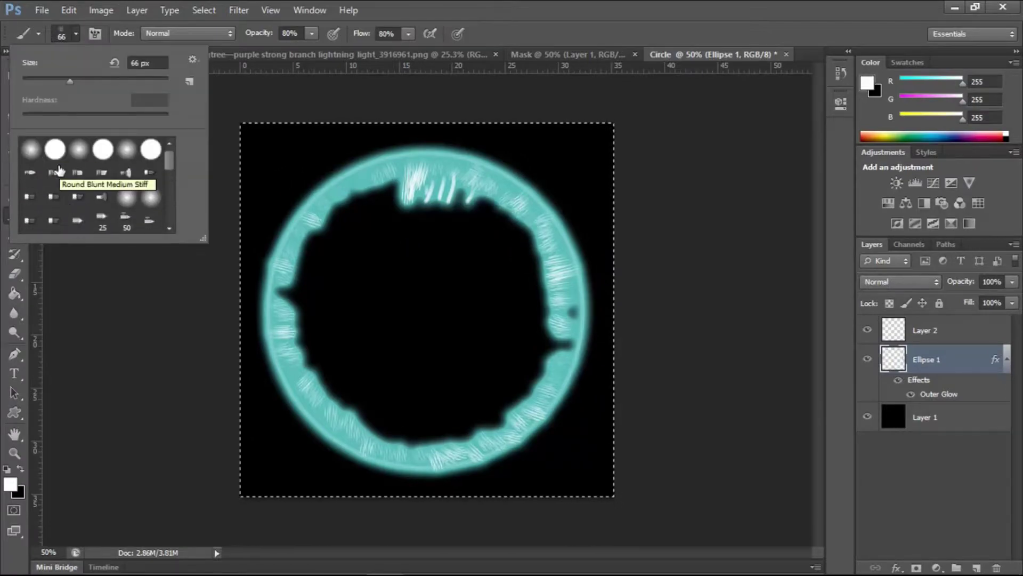
left_click_drag(533, 230, 472, 338)
key("ctrl+z")
left_click_drag(427, 181, 407, 260)
key("ctrl+z")
left_click(75, 33)
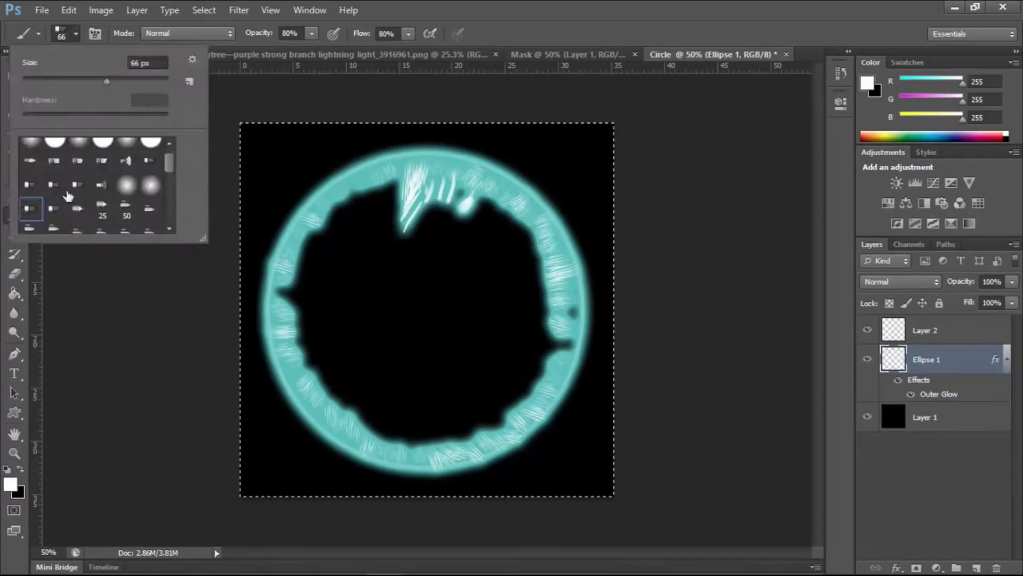
double_click(32, 160)
left_click_drag(464, 205, 507, 206)
left_click(76, 33)
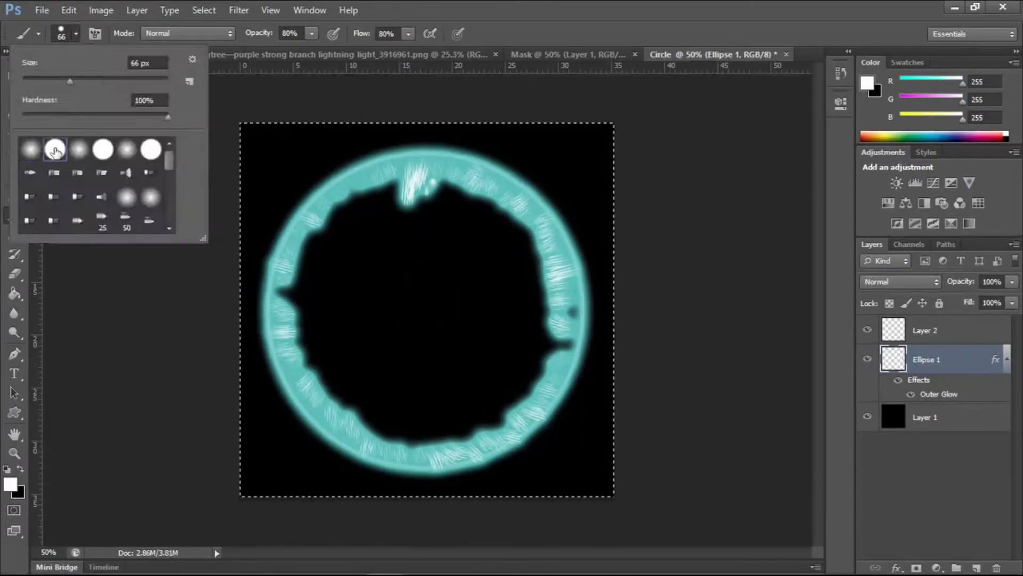
Erase a soft hole in the circle's centre with the eraser at 50% opacity
key("ctrl+alt+z")
key("e")
right_click(443, 291)
left_click(426, 307)
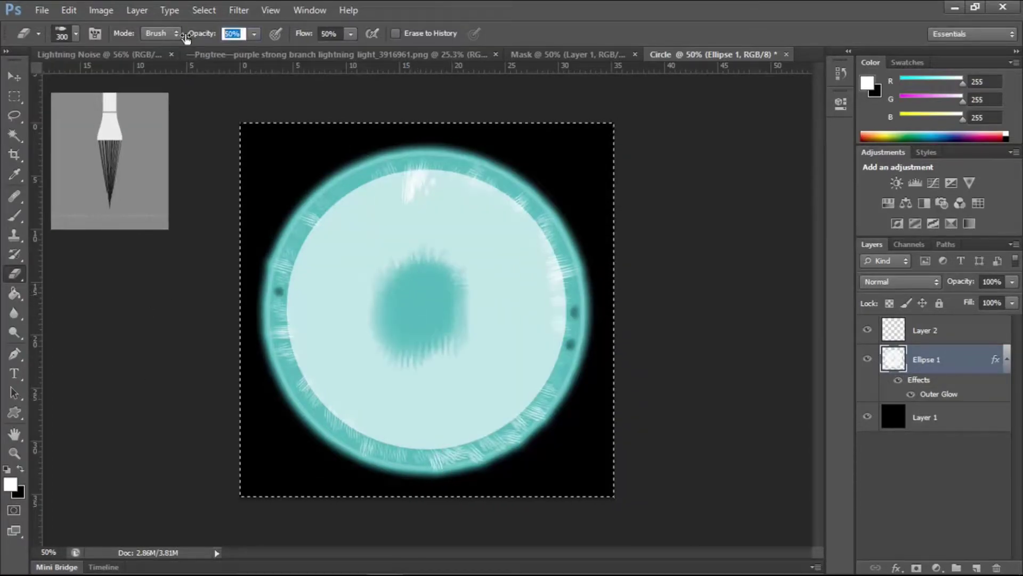
left_click_drag(389, 333, 385, 340)
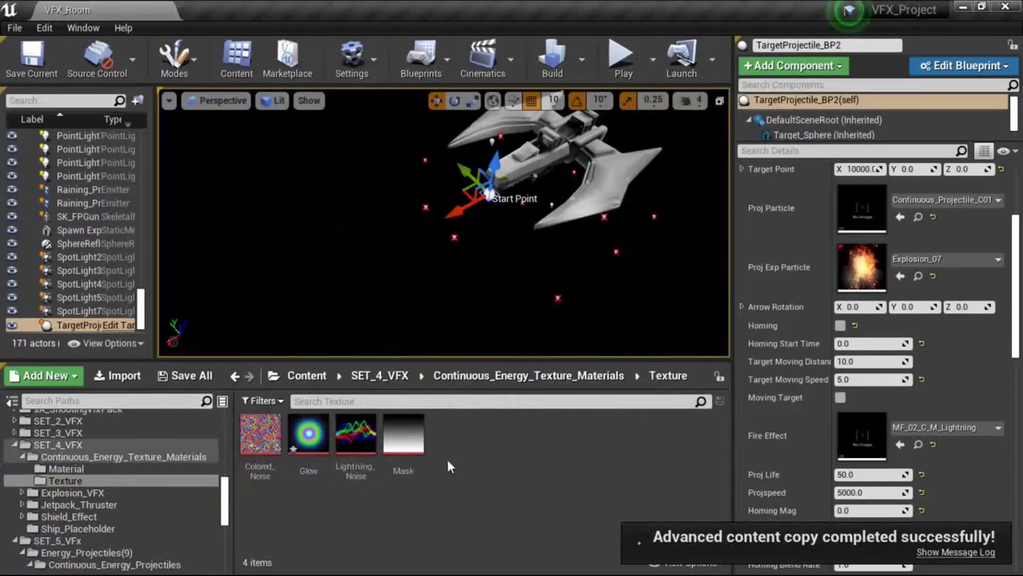
Create a particle system named Muzzle in Continuous_Energy_Texture_Materials and open it
left_click(137, 457)
left_click(149, 479)
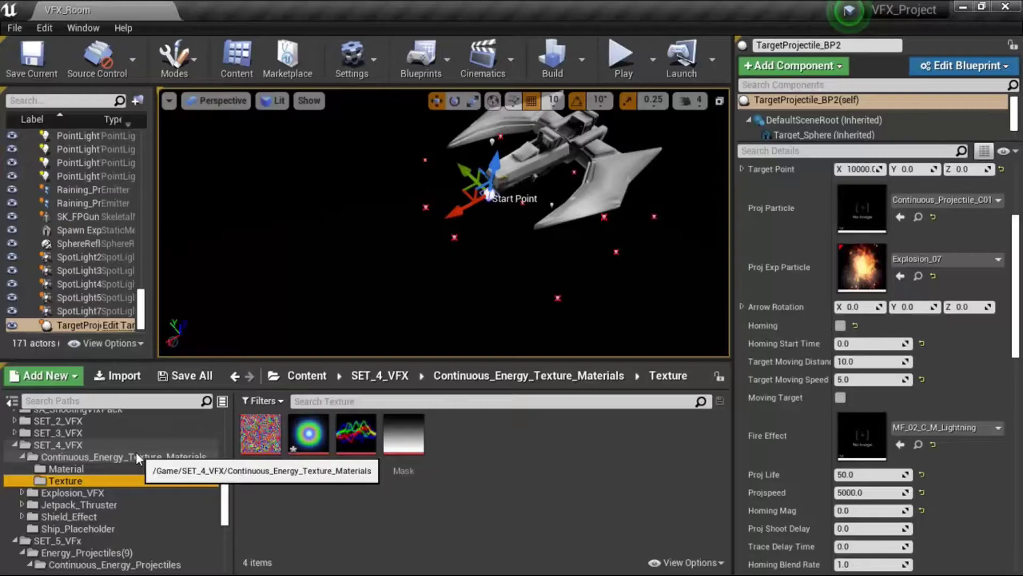
left_click(136, 453)
right_click(472, 496)
left_click(524, 332)
type("Muzzle")
key("Return")
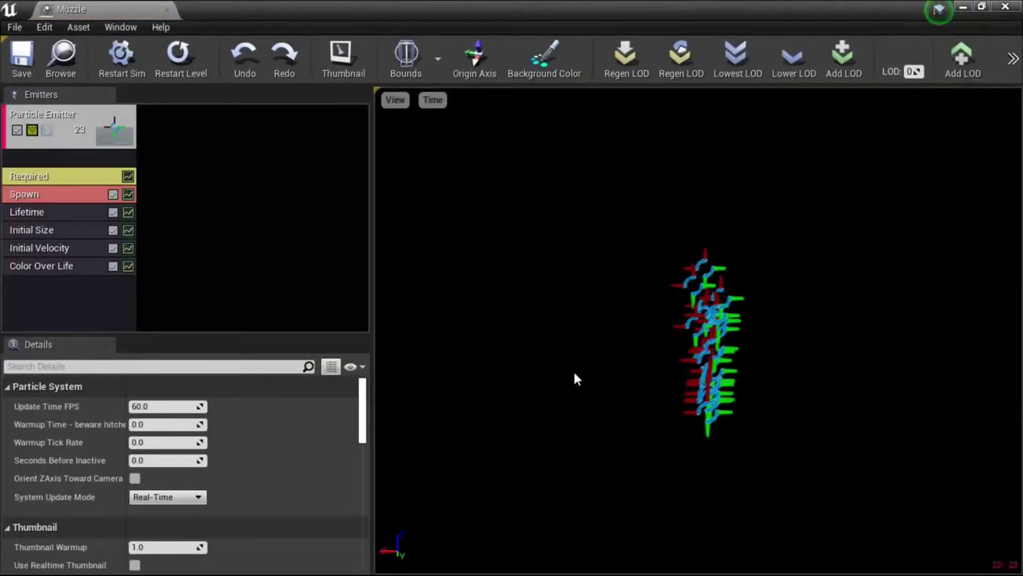
Give the first emitter a minimum particle lifetime of 0.2
left_click(64, 176)
scroll(199, 486, "down", 5)
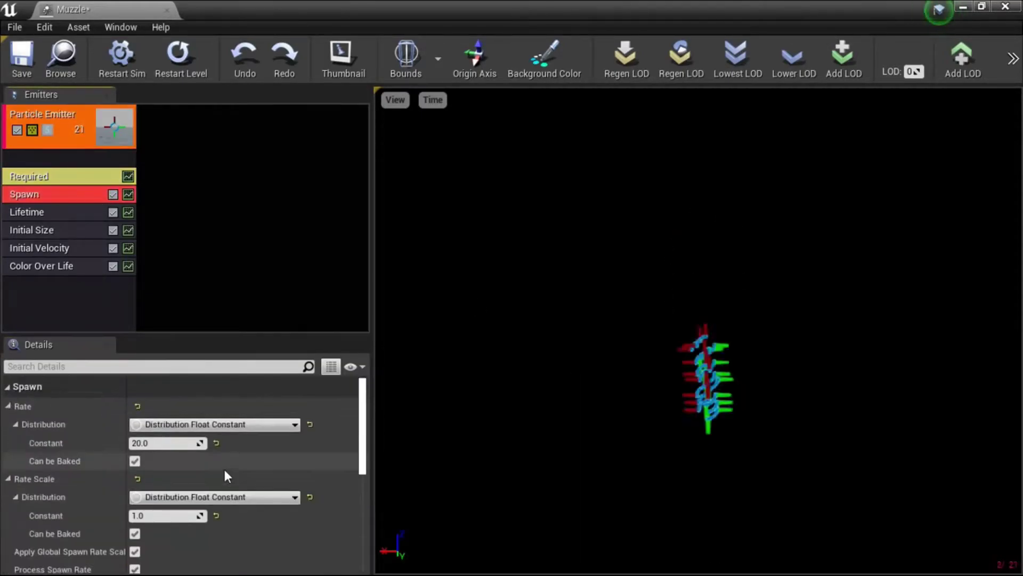
scroll(18, 496, "down", 5)
left_click(27, 211)
left_click(165, 442)
type("0.2")
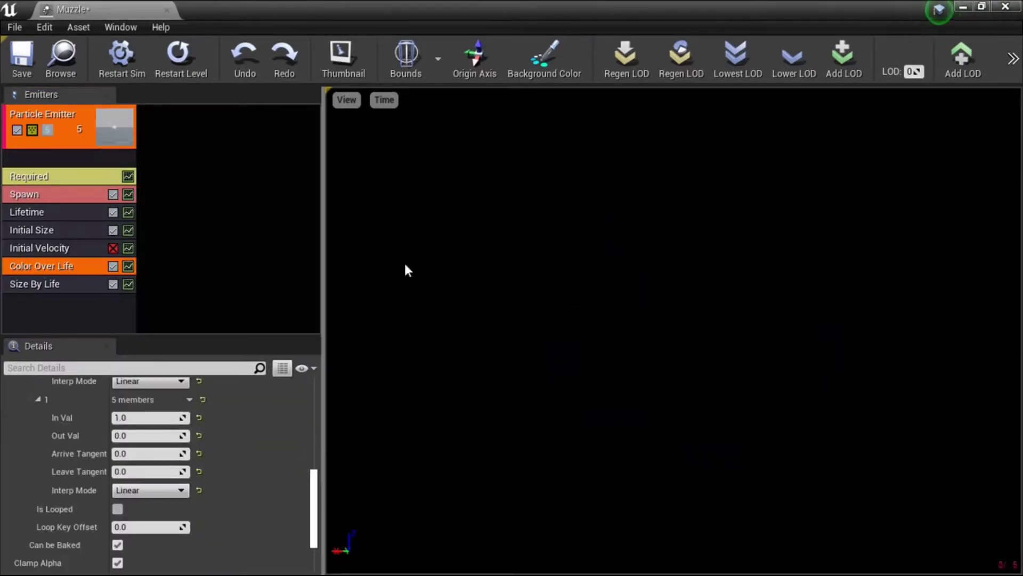
right_click(118, 203)
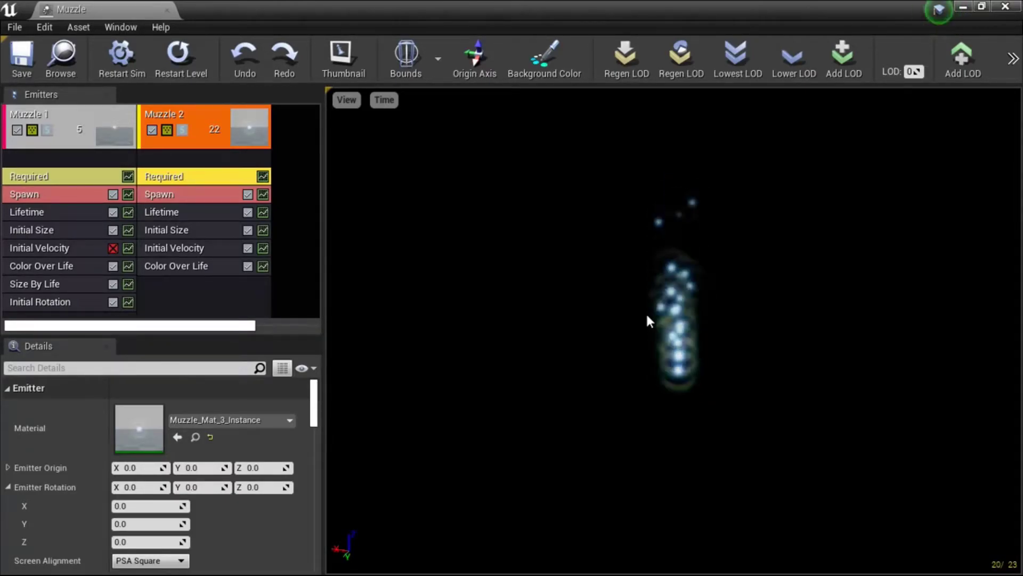
Tune Muzzle 2: no initial velocity, 0.15 minimum lifetime, Size By Life, adjusted initial size
scroll(171, 444, "down", 3)
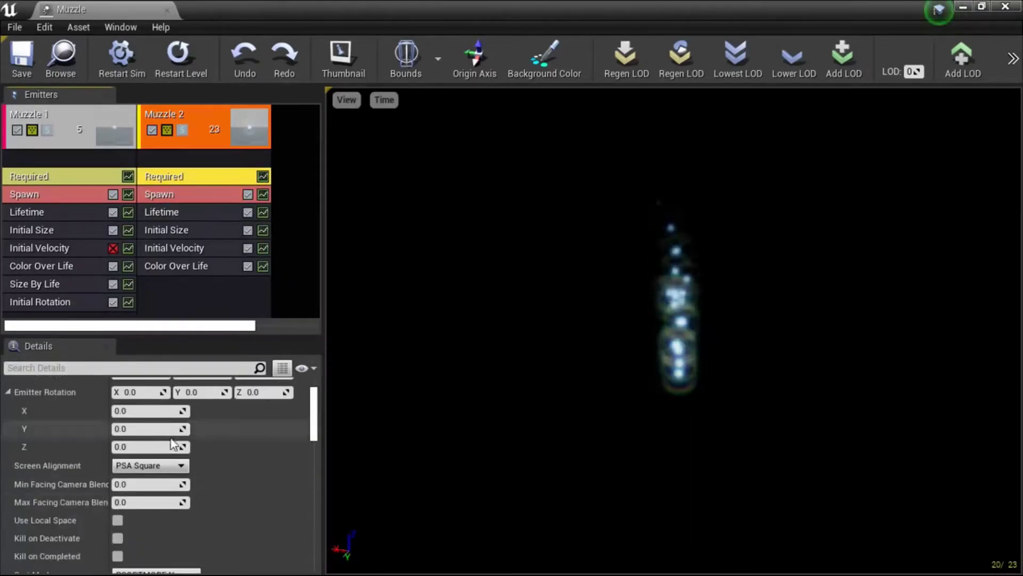
scroll(171, 444, "down", 3)
scroll(161, 454, "down", 3)
left_click(247, 248)
left_click(181, 212)
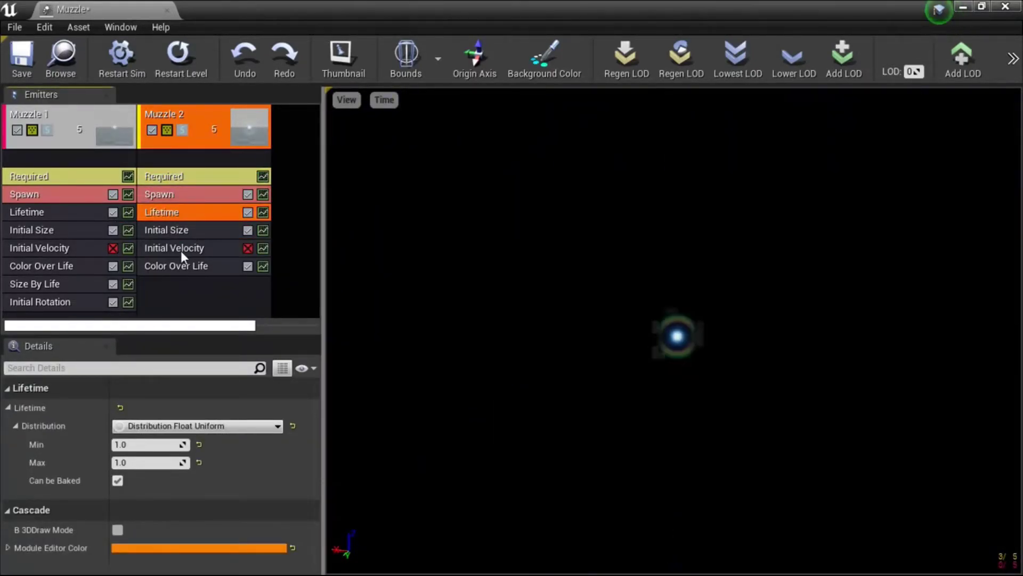
left_click(140, 445)
type("0.15")
right_click(204, 288)
left_click(352, 525)
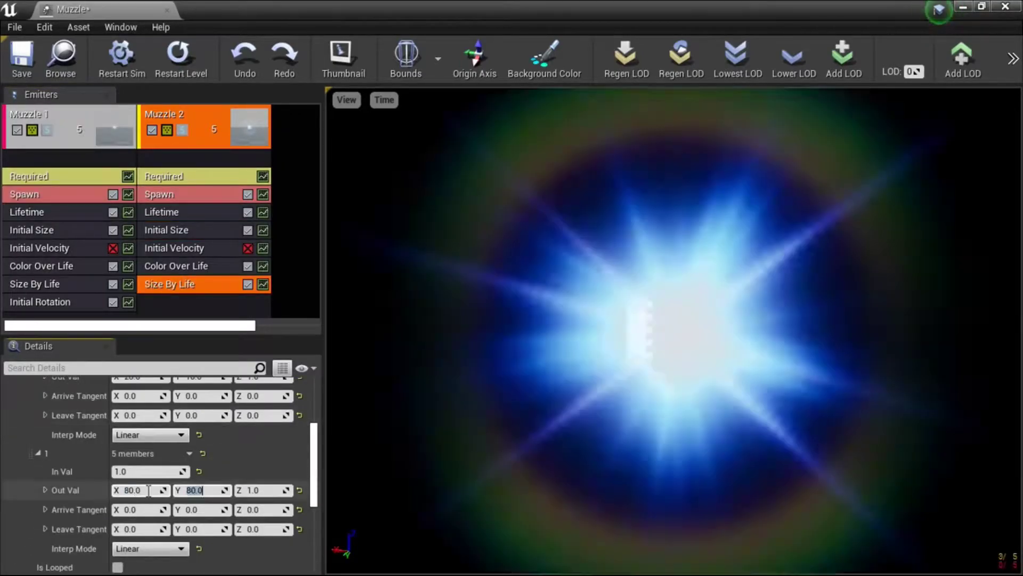
left_click(166, 229)
left_click(144, 445)
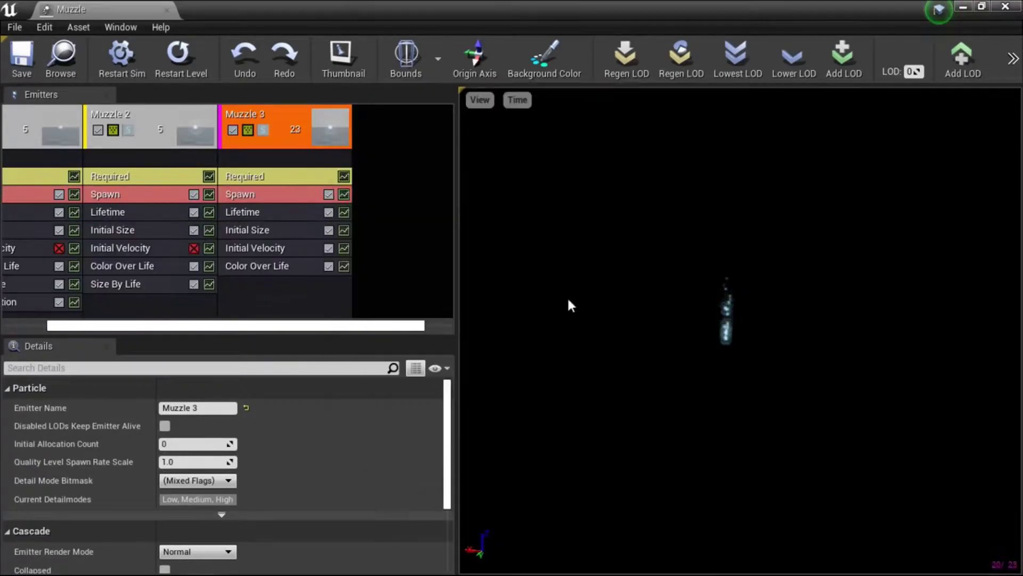
Review Muzzle 3's Lifetime and Spawn settings and widen the particle preview
scroll(229, 453, "down", 5)
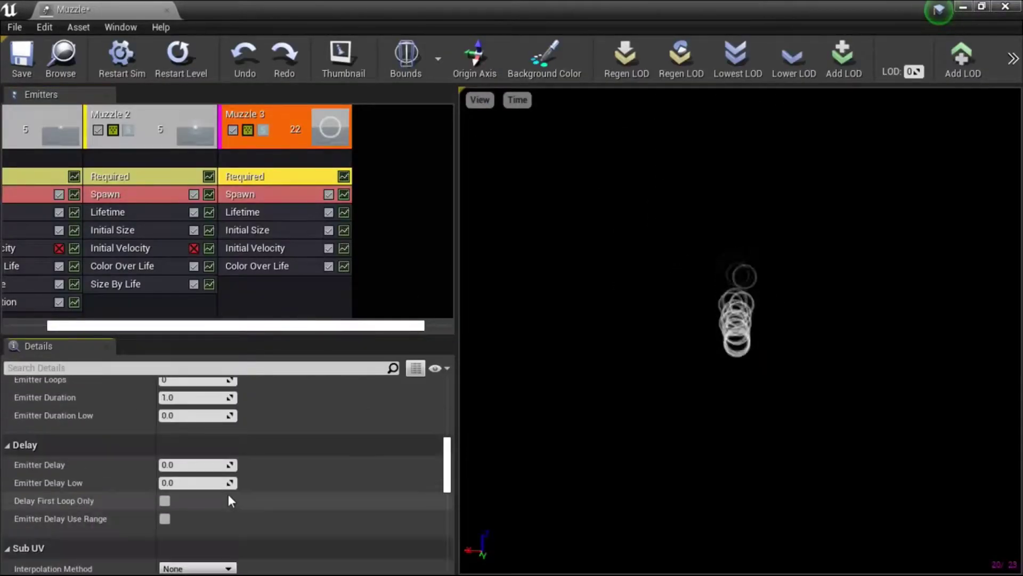
scroll(228, 494, "up", 1)
left_click(243, 211)
left_click(241, 194)
scroll(17, 474, "down", 5)
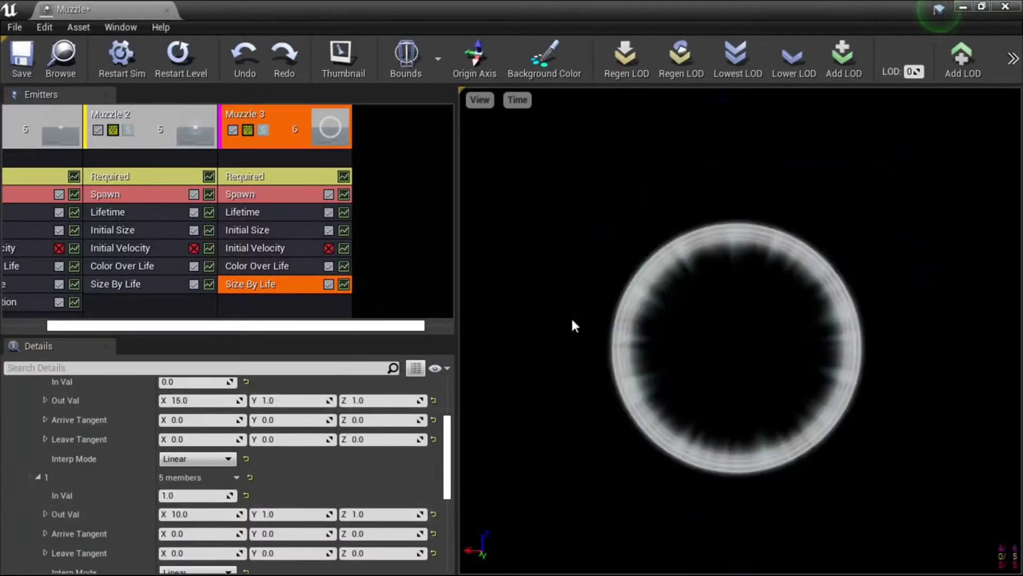
scroll(237, 489, "down", 2)
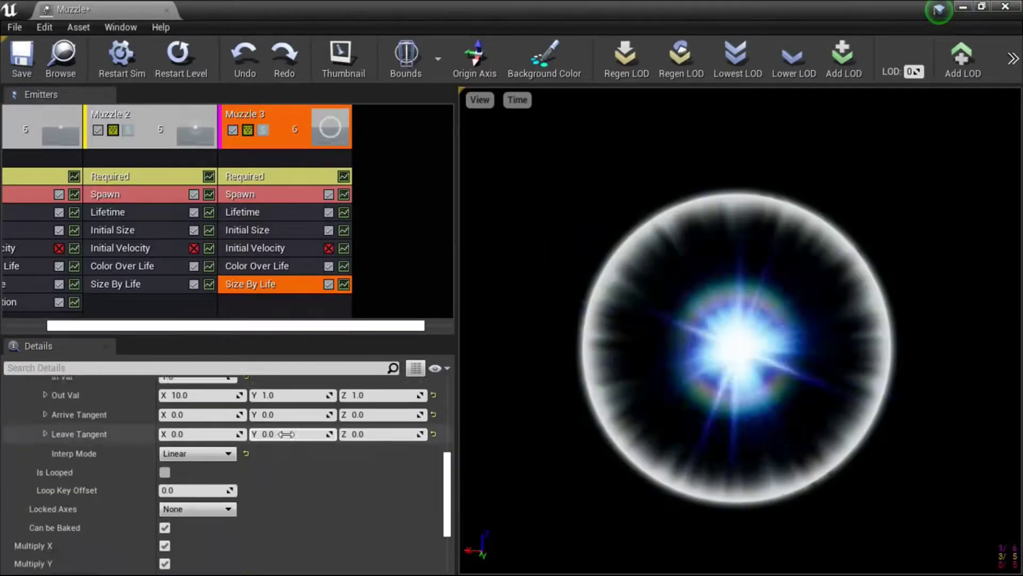
scroll(238, 489, "up", 1)
scroll(238, 489, "up", 4)
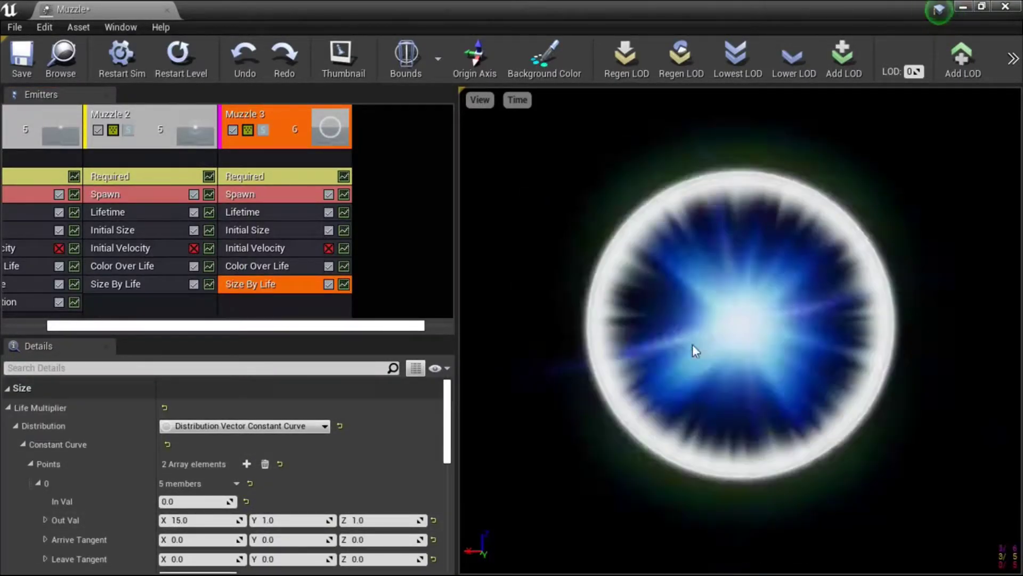
left_click_drag(459, 288, 431, 288)
left_click(224, 194)
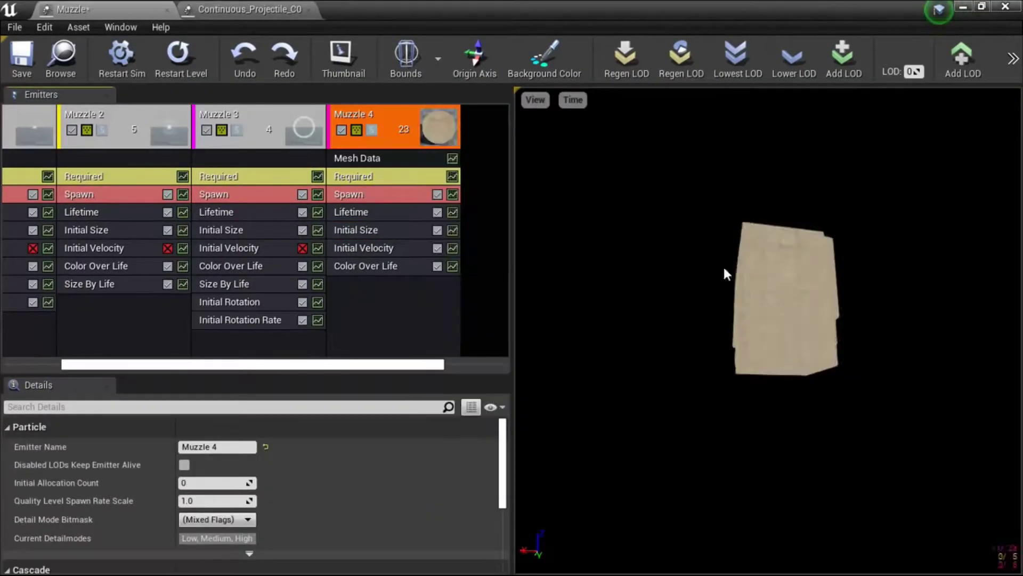
Assign the white material to Muzzle 4 and confirm its new particle colour
scroll(308, 359, "down", 3)
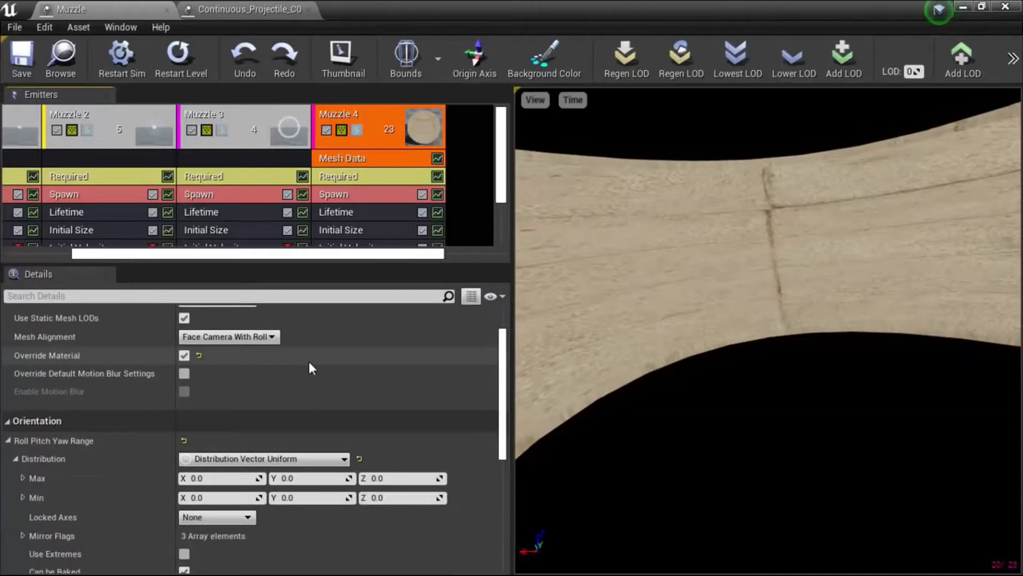
left_click(352, 345)
type("world")
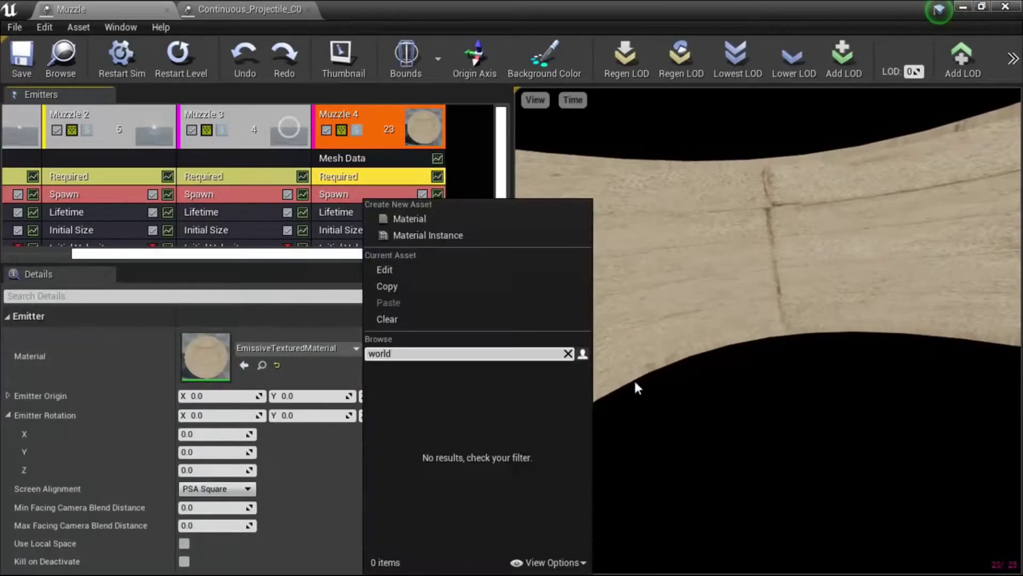
type("w")
left_click(530, 493)
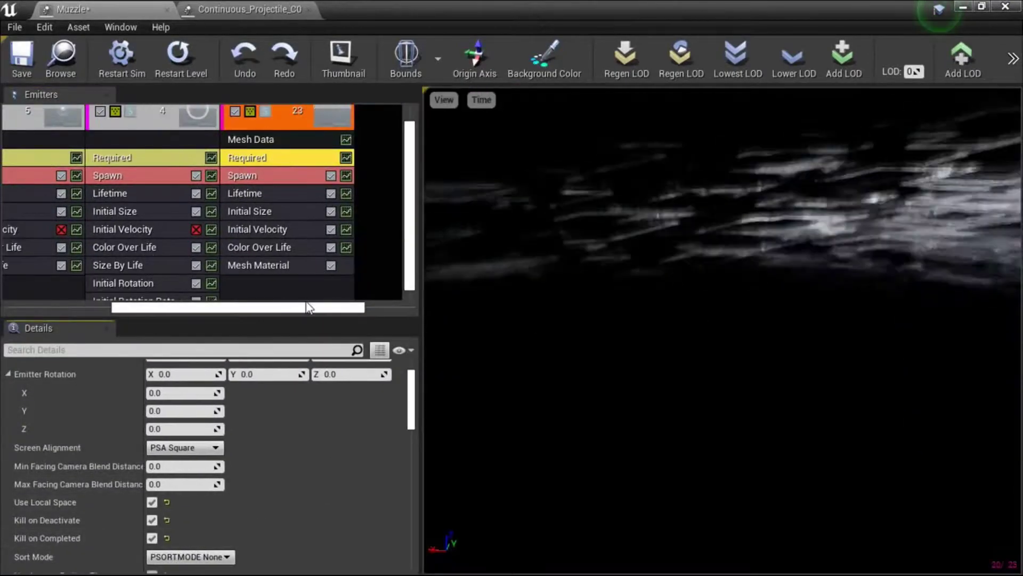
left_click(259, 178)
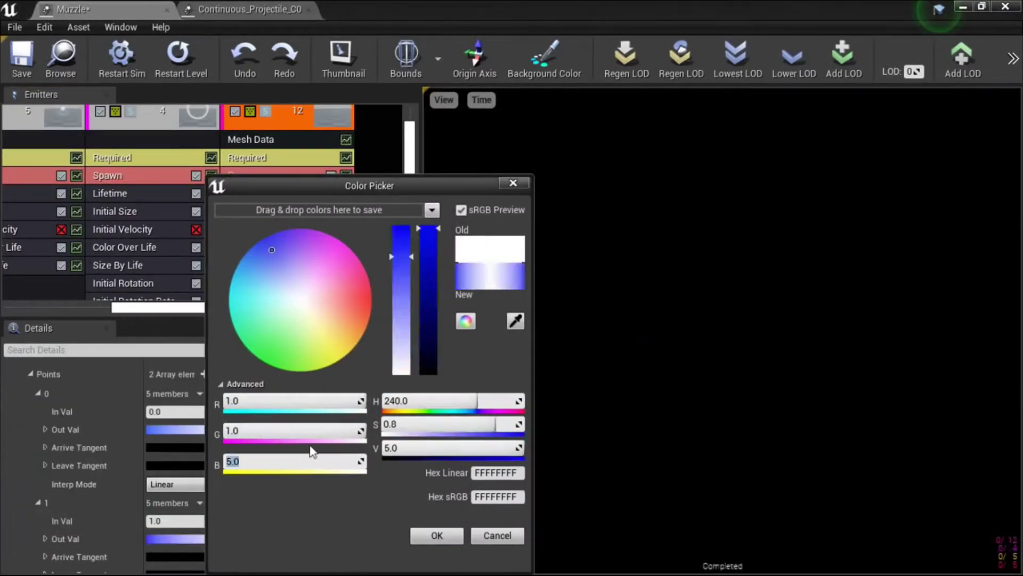
key("Return")
Add a mesh rotation rate module to Muzzle 4 and edit its initial size
scroll(250, 472, "down", 3)
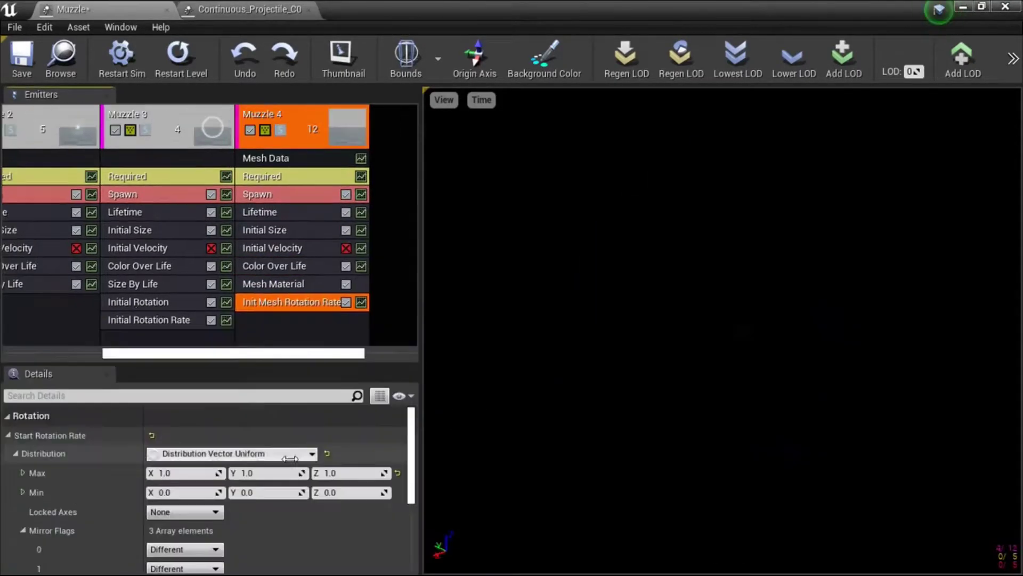
left_click(435, 434)
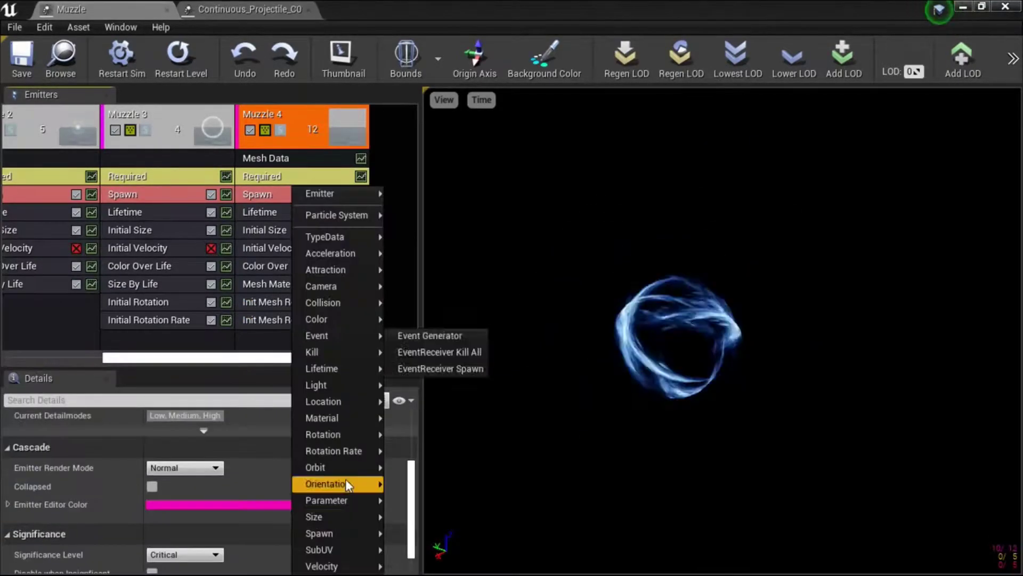
left_click(261, 226)
left_click(182, 440)
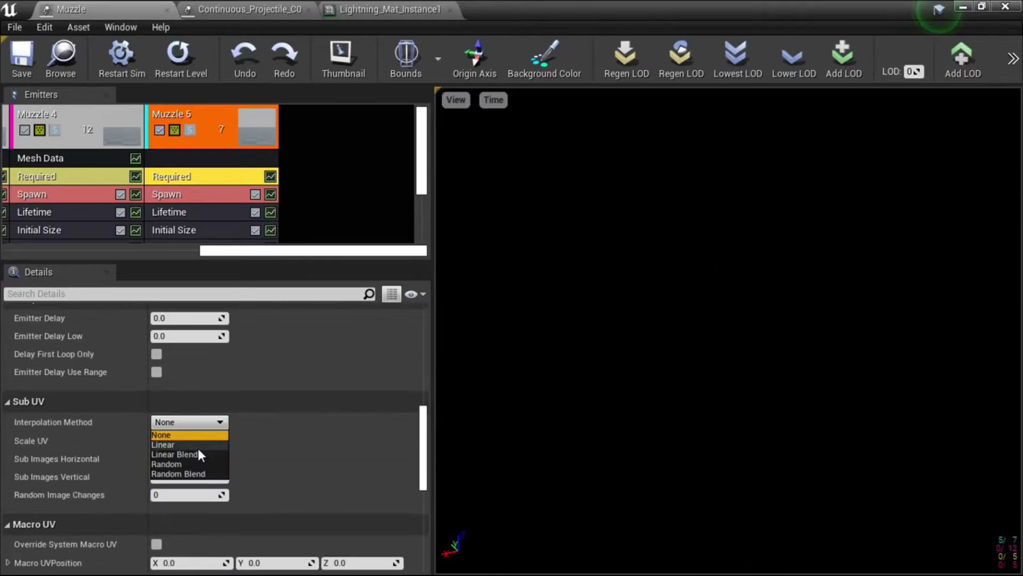
Set the curve interpolation to Linear Blend and enlarge the module settings panel
left_click(176, 454)
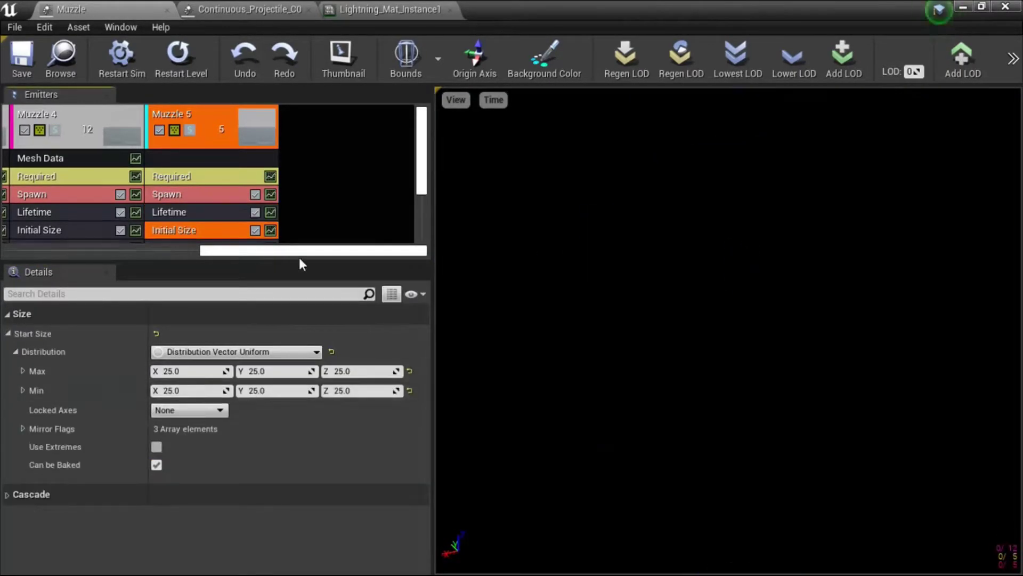
left_click_drag(299, 262, 292, 168)
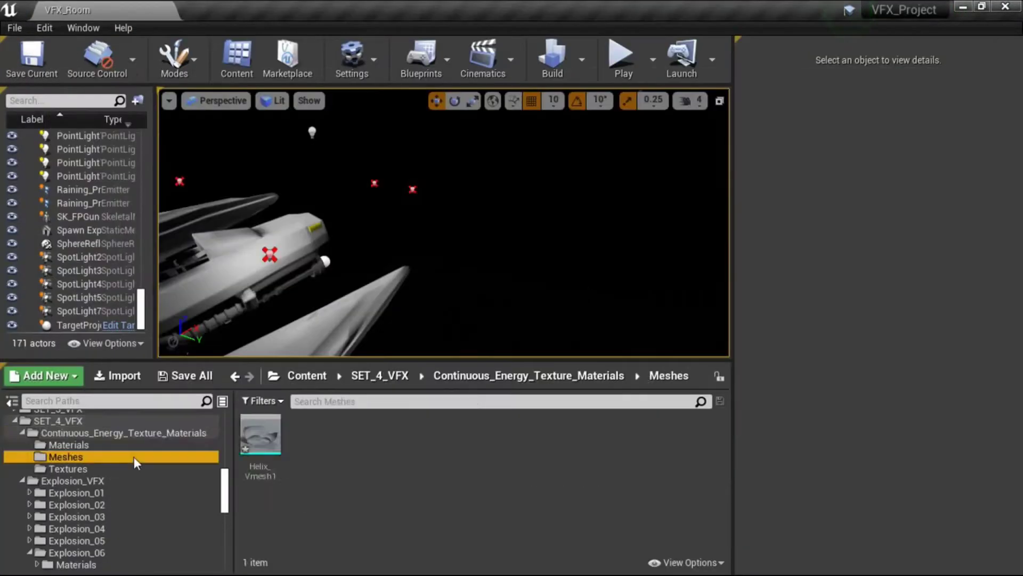
Rename the folder to Lightning_Energy_Projectile
left_click(107, 504)
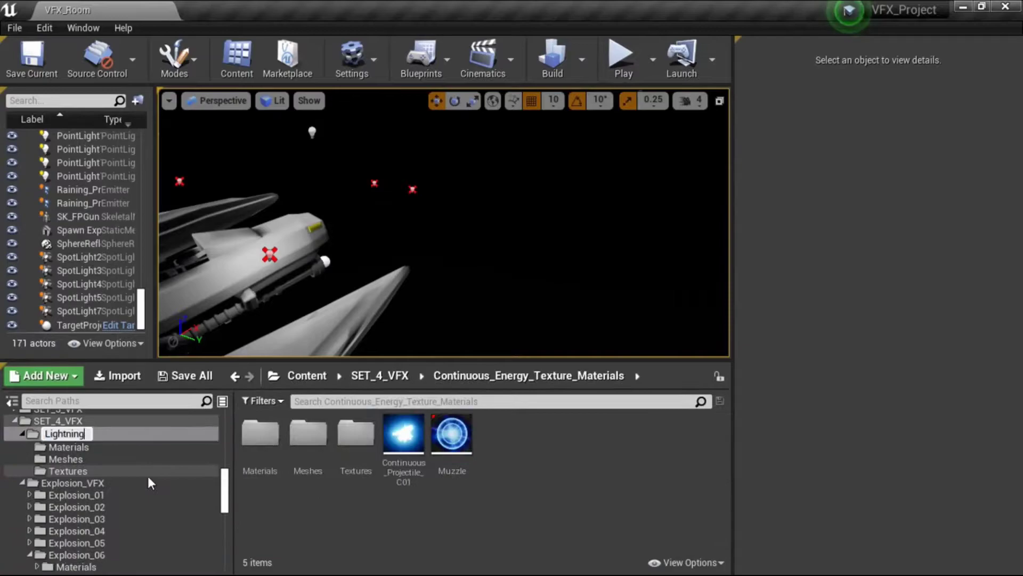
type("_Energy_Projectile")
key("Return")
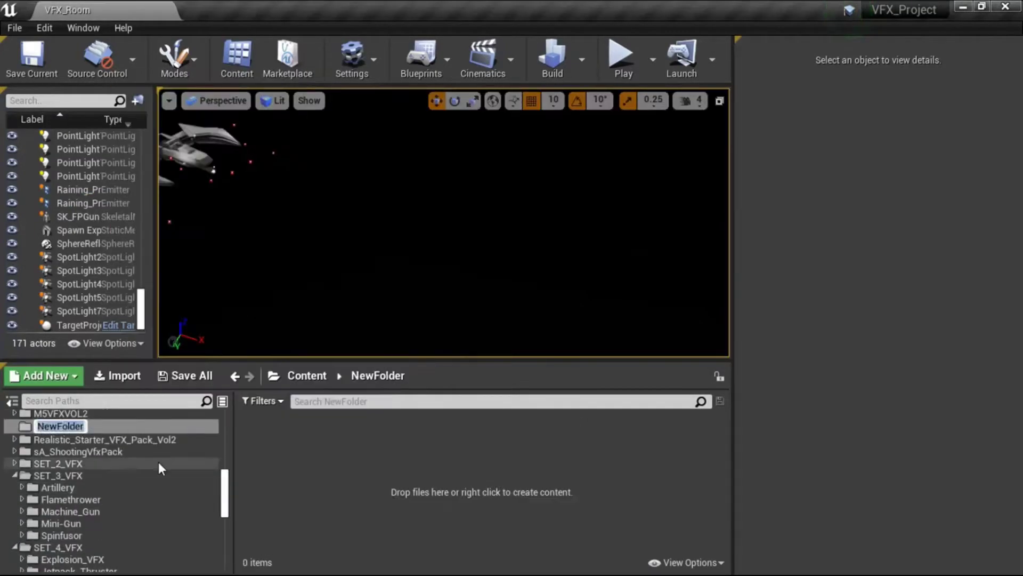
Move Continuous_Energy_Projectiles into SET_6_VFX, expand it and select the Lightning_Energy folder
scroll(94, 511, "up", 5)
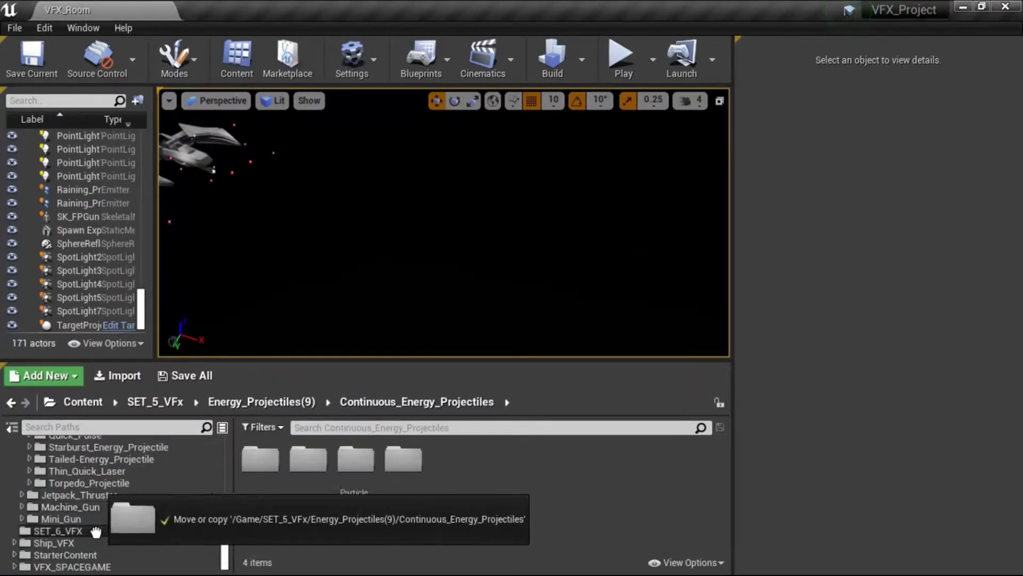
left_click_drag(96, 532, 96, 531)
left_click(127, 487)
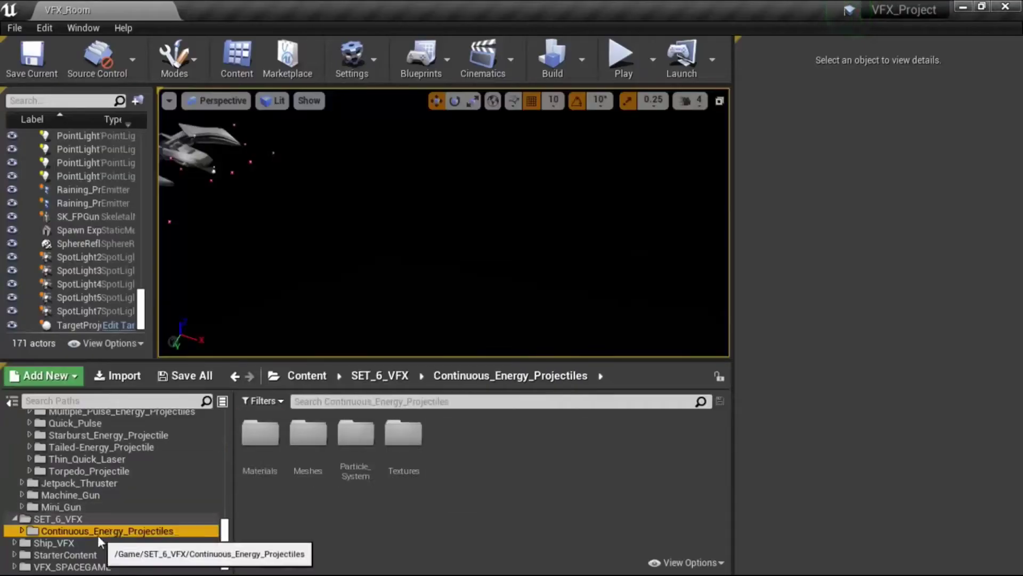
double_click(97, 530)
double_click(119, 494)
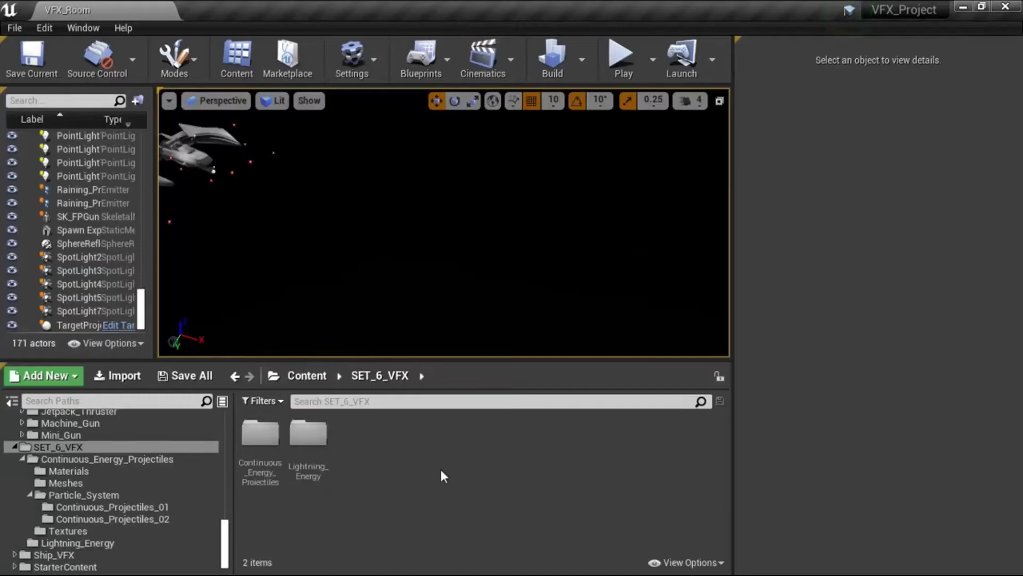
left_click(307, 453)
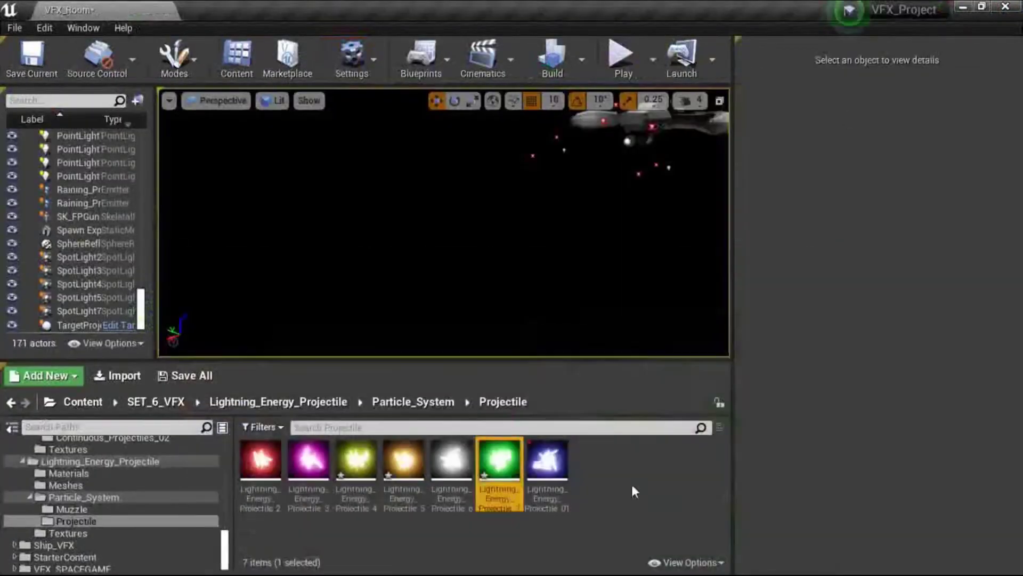
Open the Lightning_Energy_Muzzle asset in Cascade
double_click(268, 479)
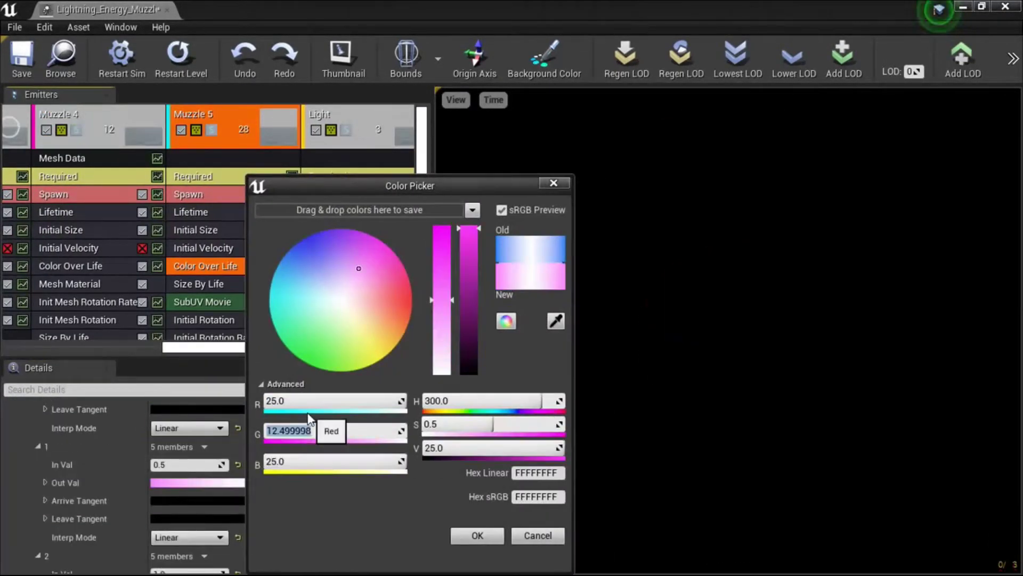
Apply the chosen colour to Muzzle 5's Color Over Life
left_click(213, 130)
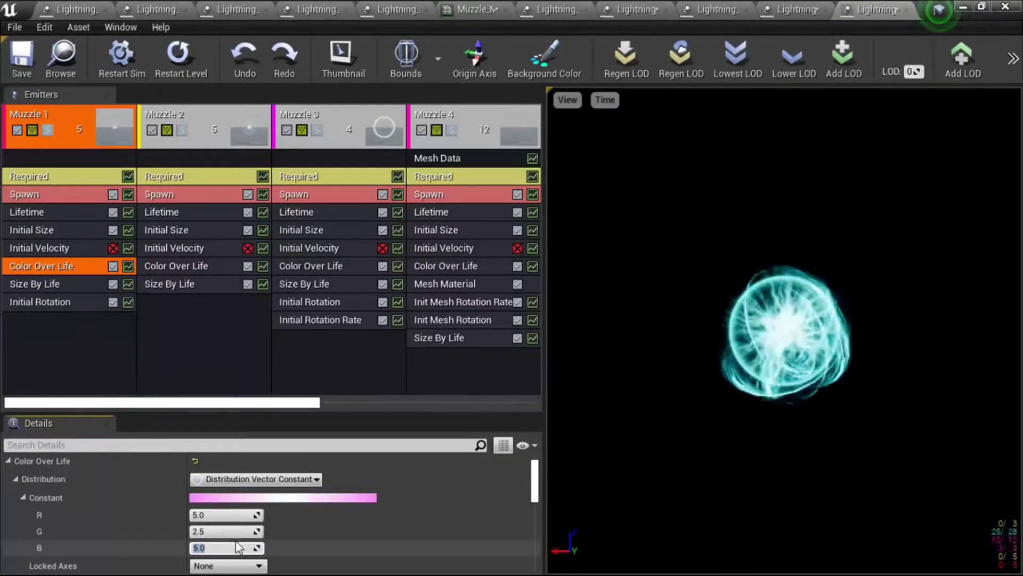
Set Muzzle 1's Color Over Life blue value to 1
type("1")
key("Return")
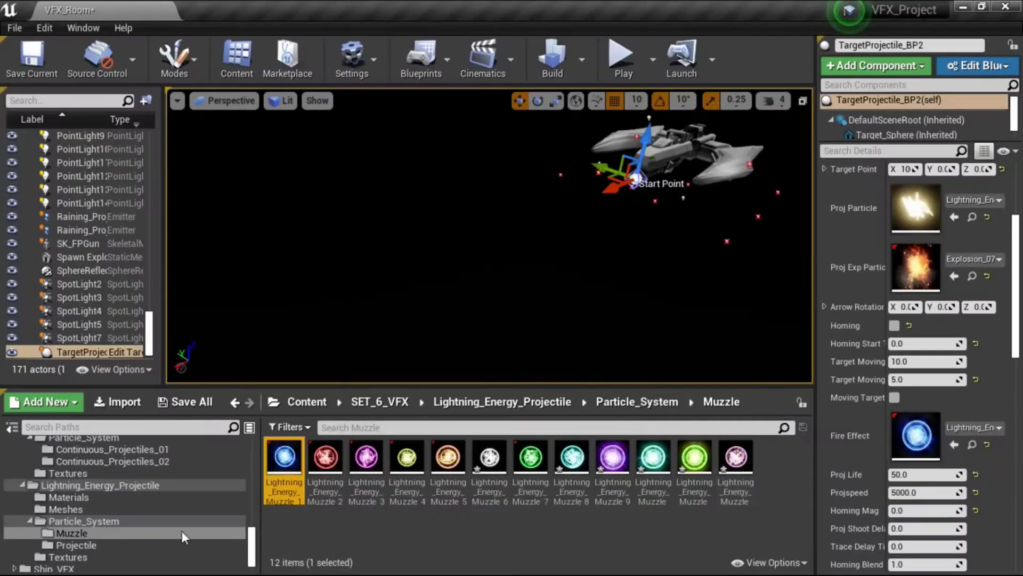
Show the lightning projectile particle systems in the Content Browser
left_click(187, 538)
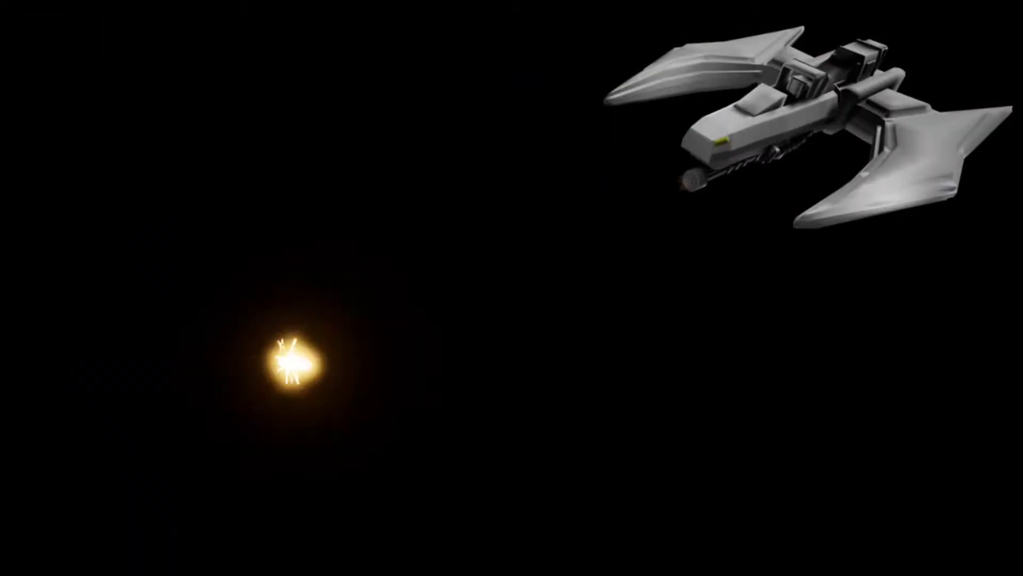
Select Lightning_Energy_Muzzle 6 in the Muzzle folder
left_click(498, 495)
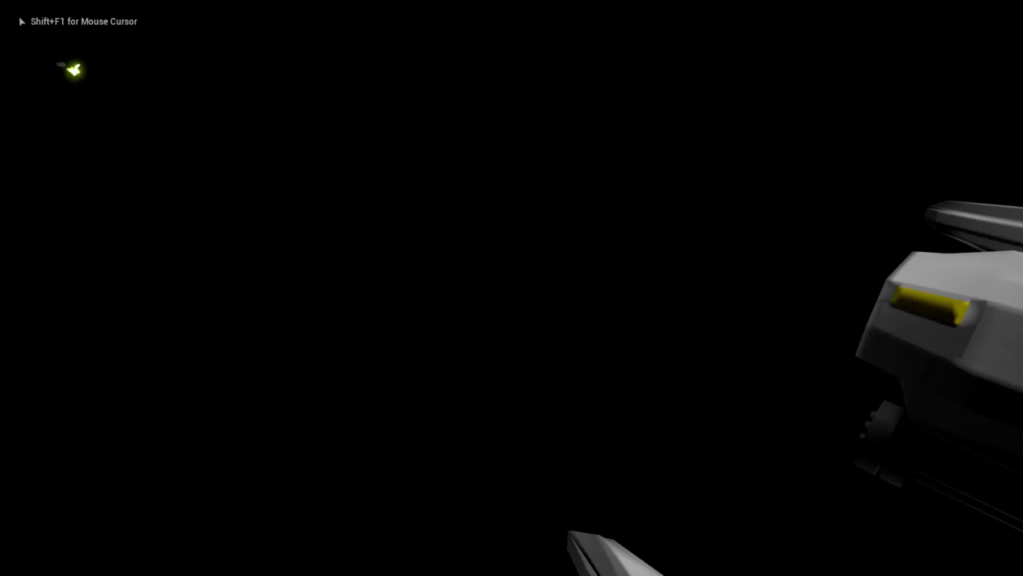
Fire three shots to show the green lightning muzzle flash and glowing projectiles
left_click(512, 288)
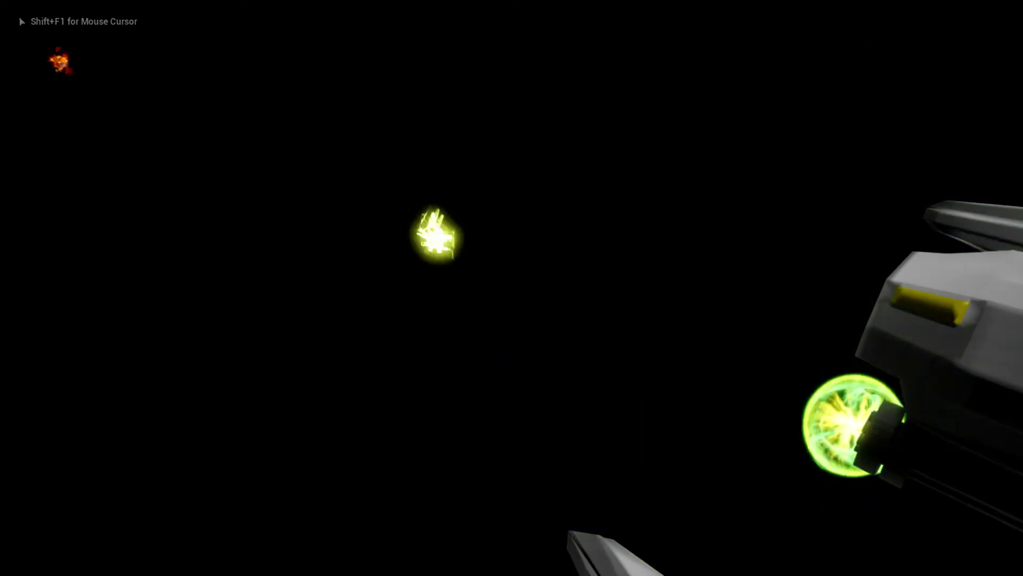
left_click(511, 288)
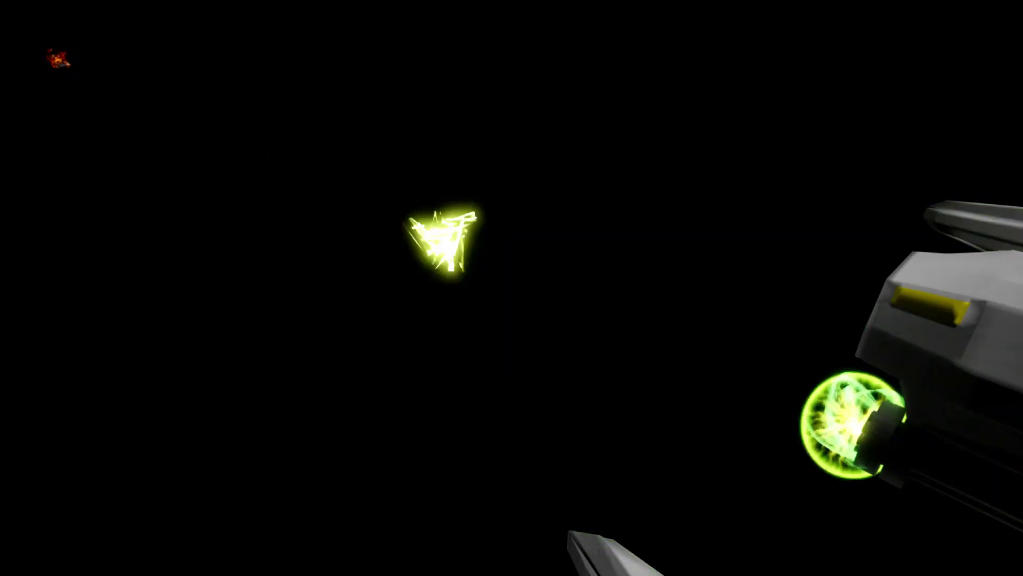
left_click(512, 287)
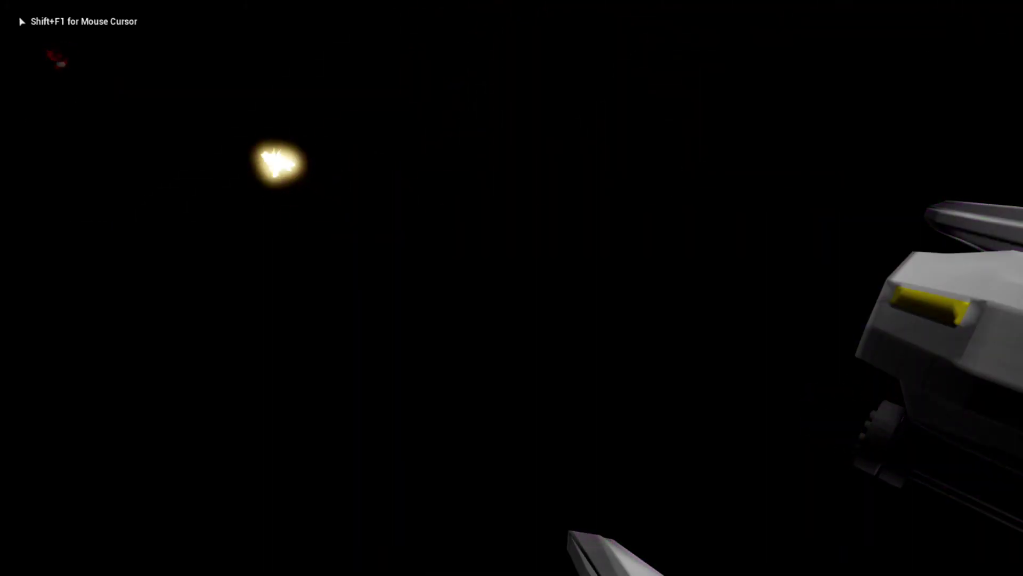
Fire two more shots to watch the yellow-white lightning projectile fly from the gun
left_click(512, 288)
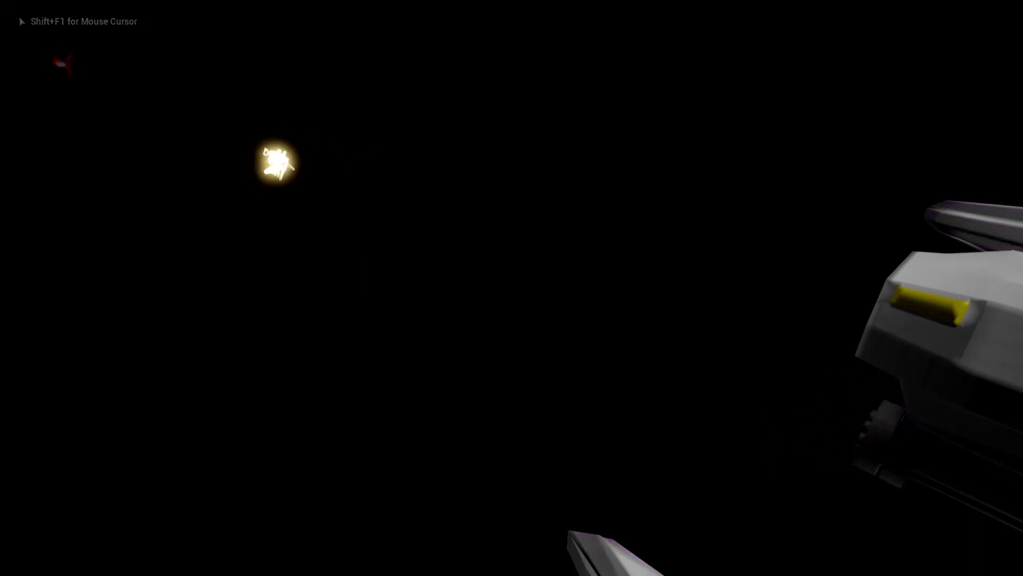
left_click(511, 288)
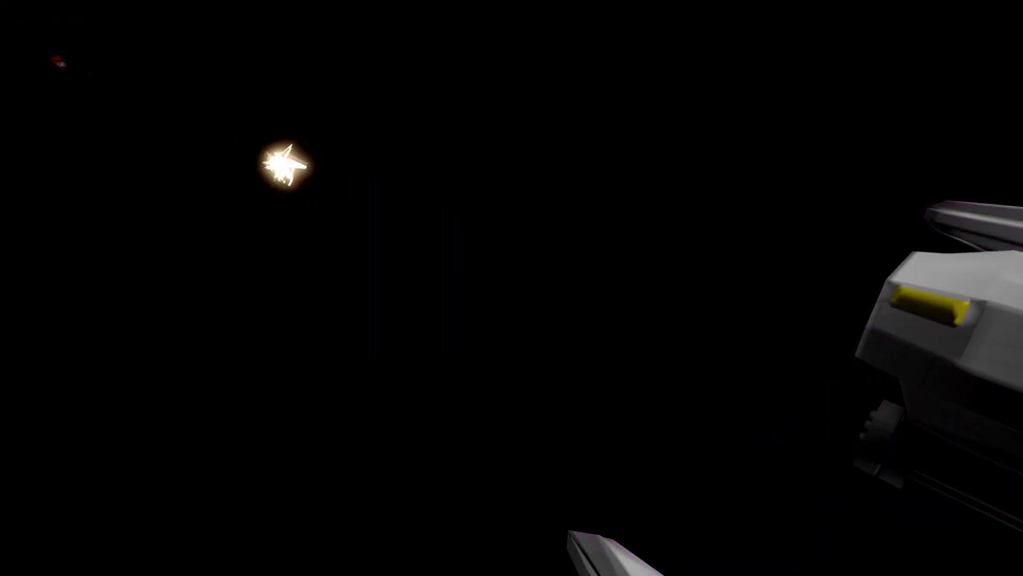